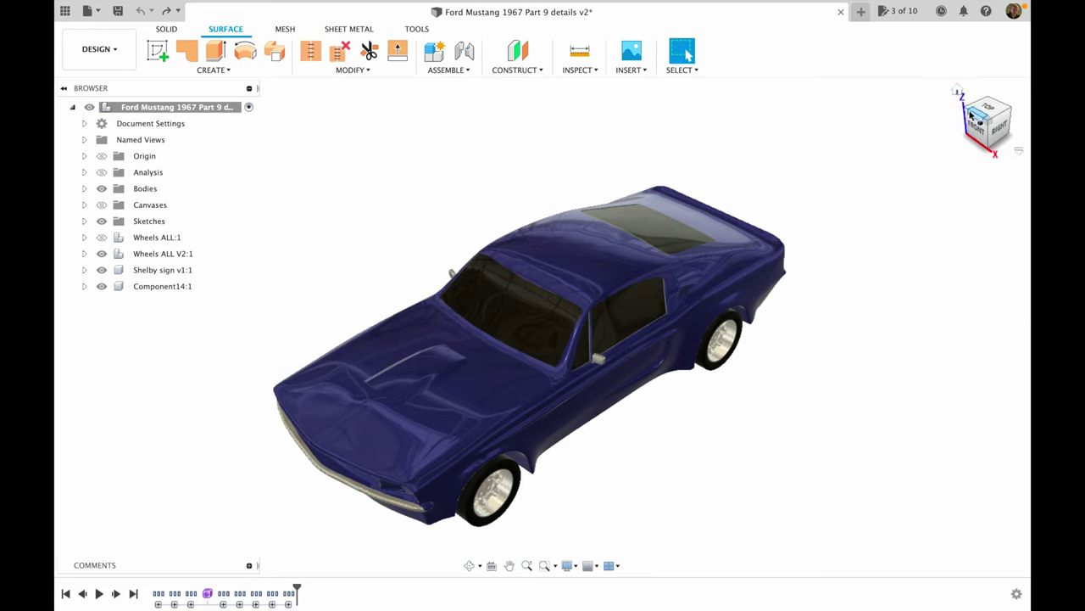
Stitch the 20 surface bodies of the car shell into one body, using a tighter tolerance than the default.
mouse_move(972, 127)
mouse_down()
mouse_move(988, 127)
mouse_move(991, 112)
mouse_move(929, 115)
mouse_move(950, 123)
mouse_move(920, 114)
mouse_move(942, 161)
mouse_move(975, 114)
mouse_move(958, 106)
mouse_move(950, 123)
mouse_move(987, 127)
mouse_move(810, 69)
mouse_move(900, 73)
mouse_move(962, 109)
mouse_move(775, 102)
mouse_up()
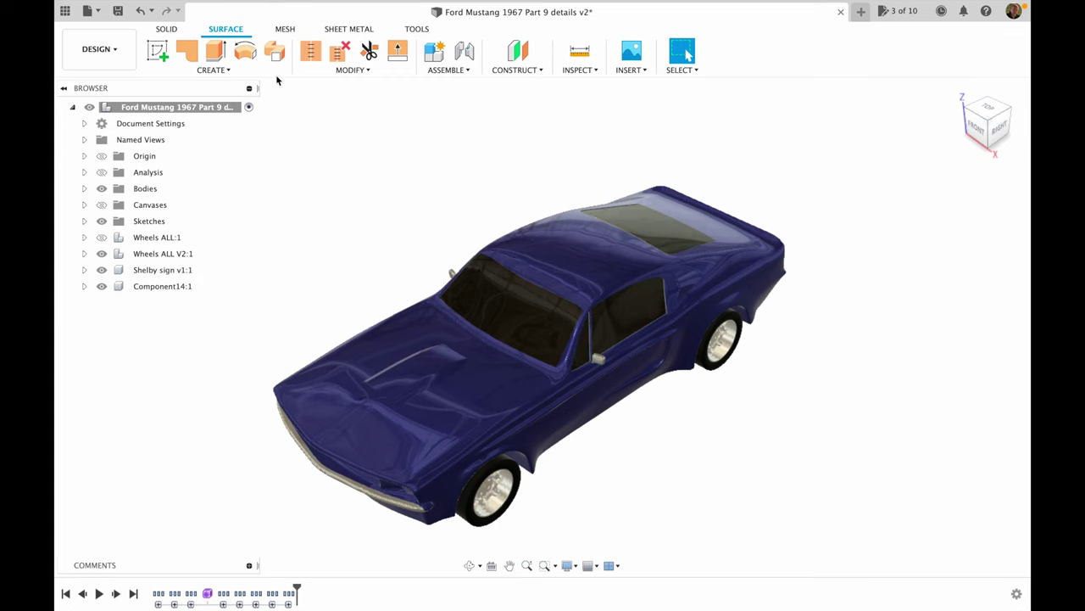
click(158, 30)
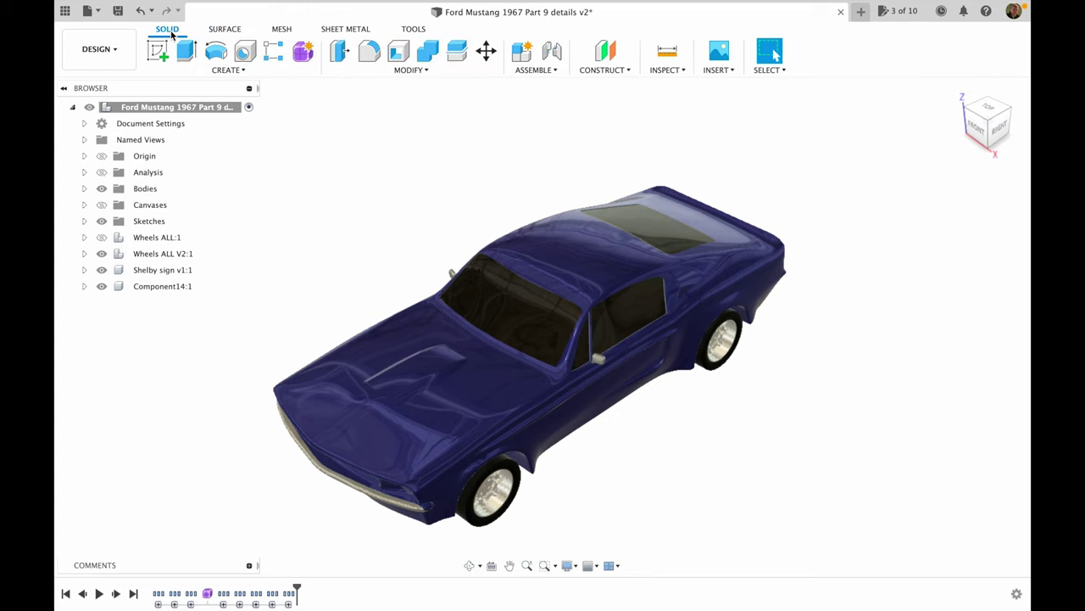
click(225, 31)
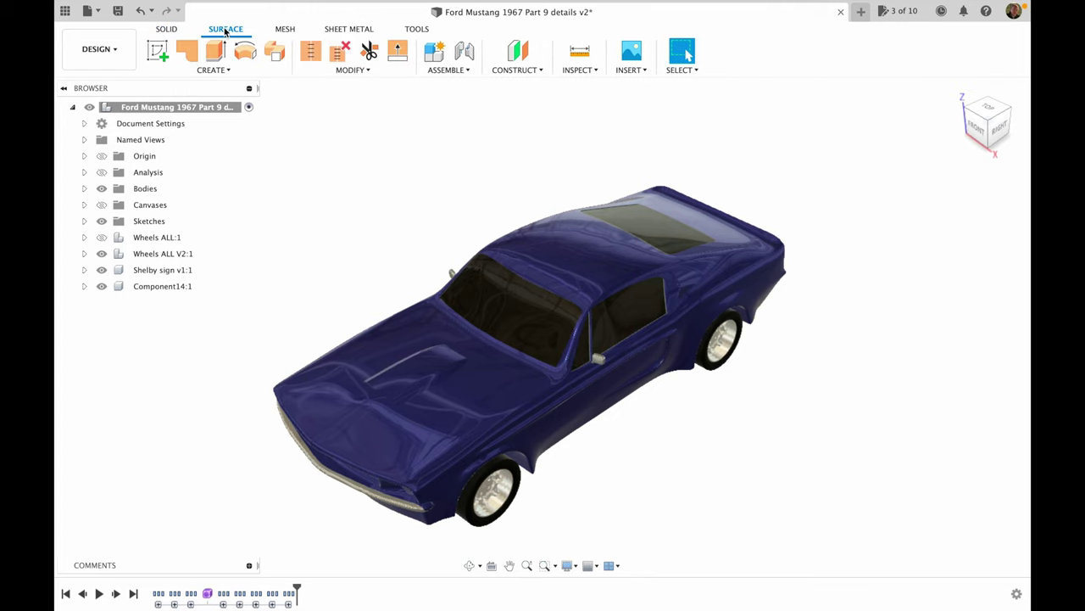
click(311, 53)
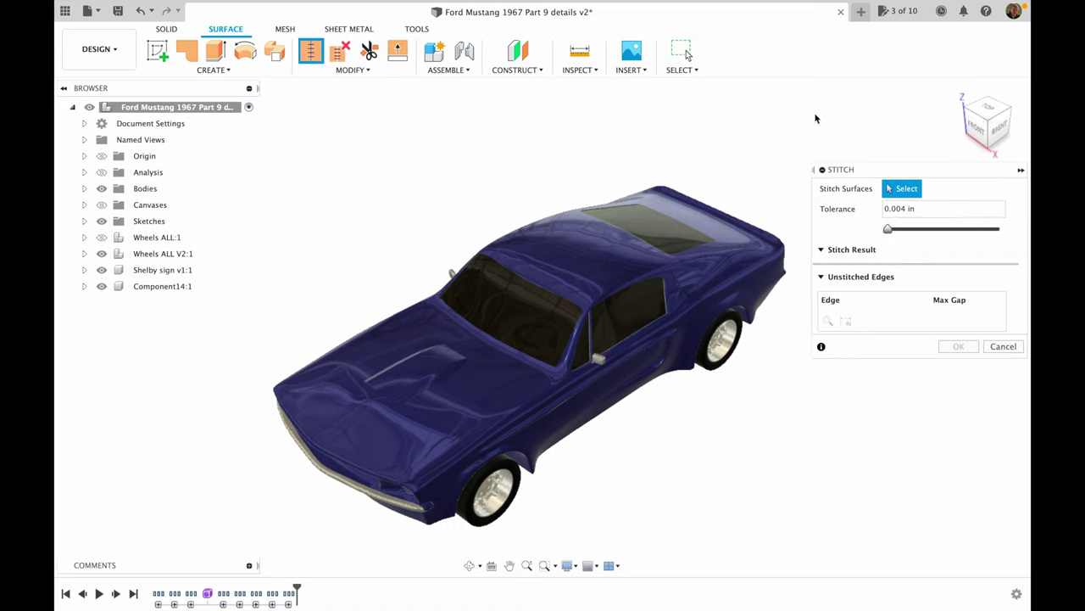
drag(817, 113, 725, 200)
drag(652, 237, 213, 554)
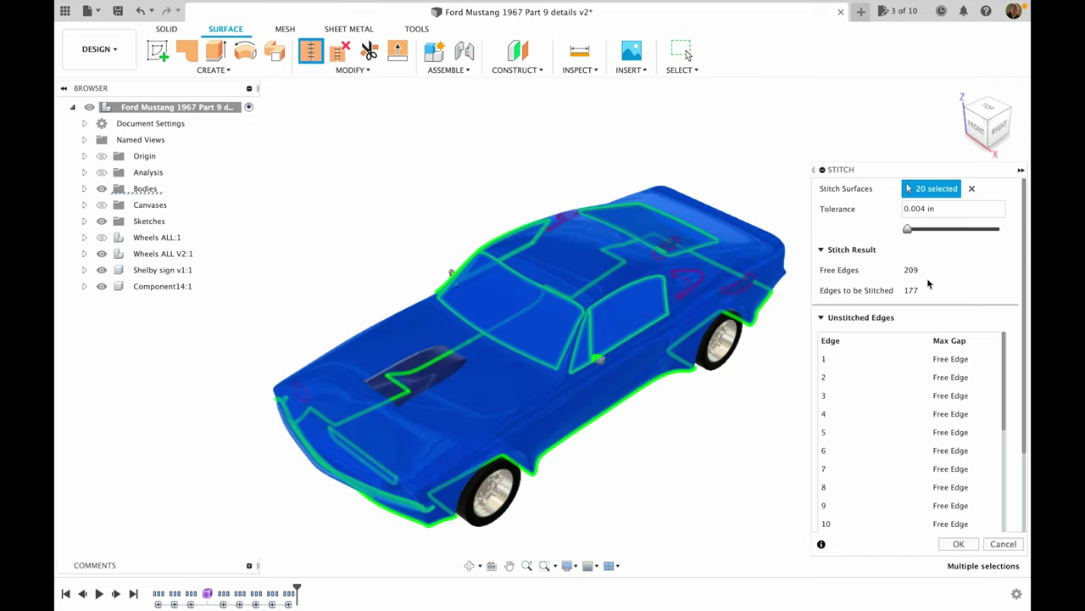
text(8)
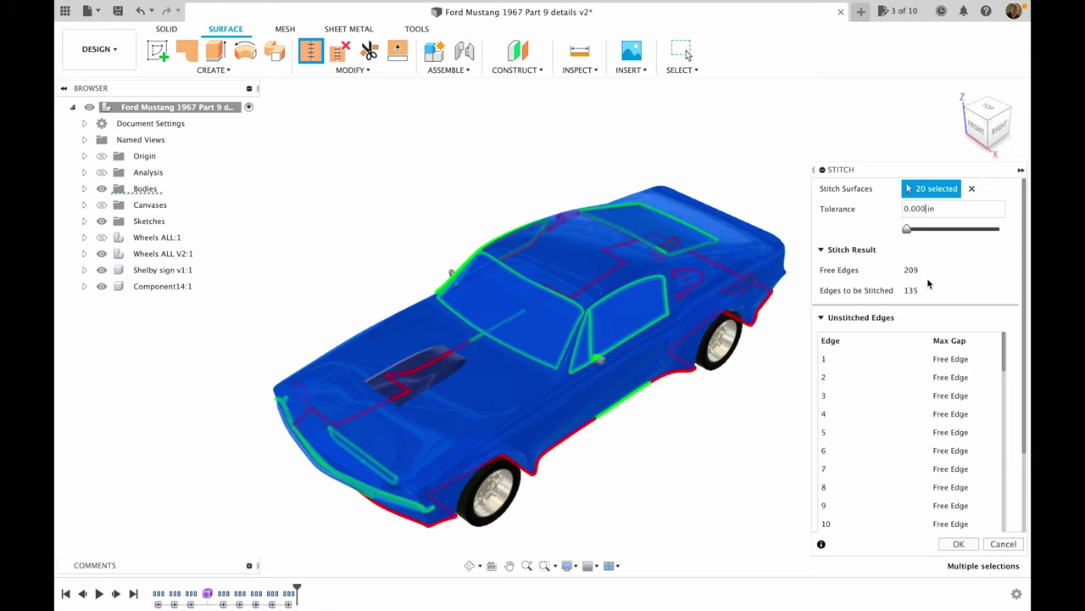
click(973, 546)
Fillet the five outline edges of the large side window with a constant 0.1 in radius.
drag(988, 118, 786, 274)
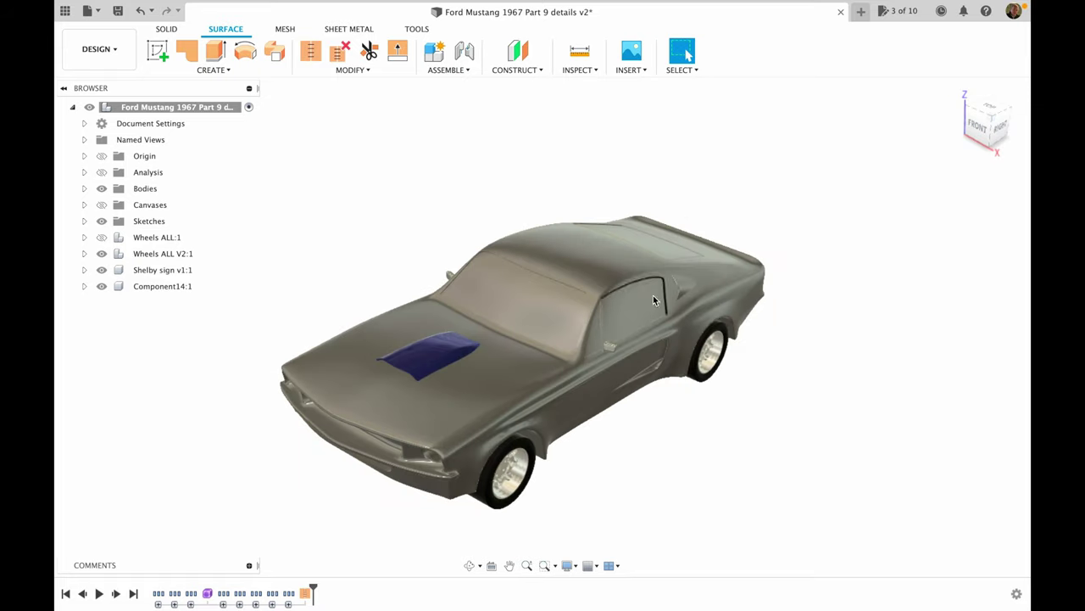
scroll(590, 326, up, 5)
scroll(589, 326, up, 1)
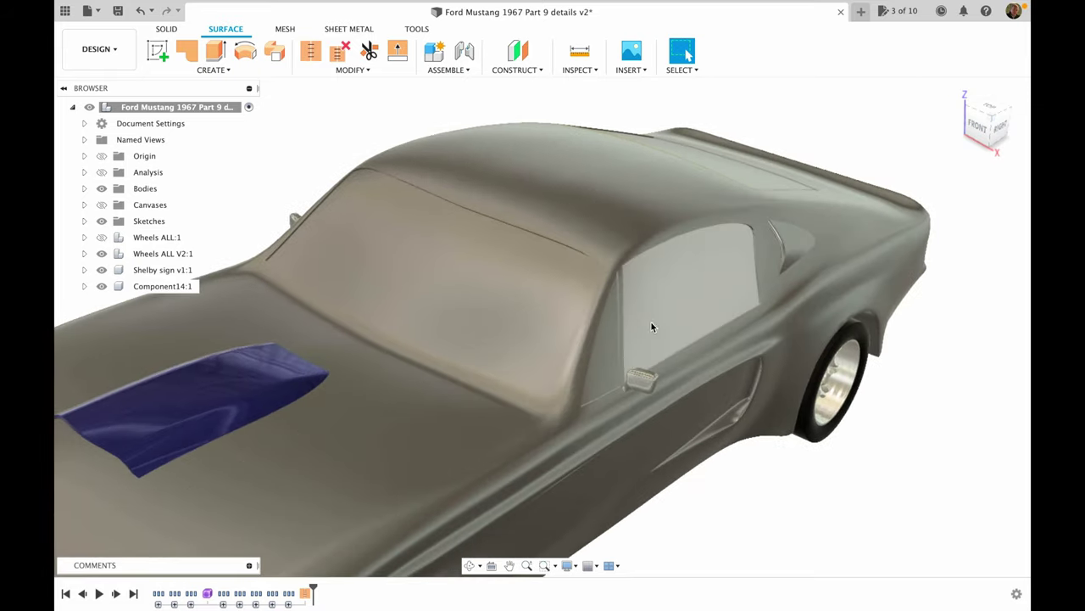
scroll(751, 261, up, 10)
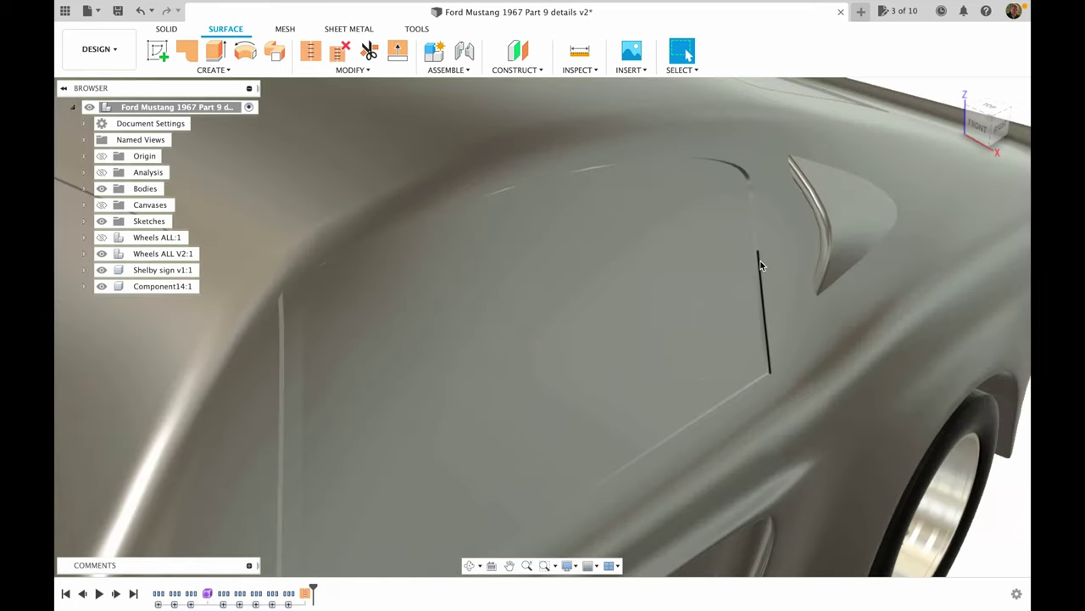
scroll(757, 266, down, 10)
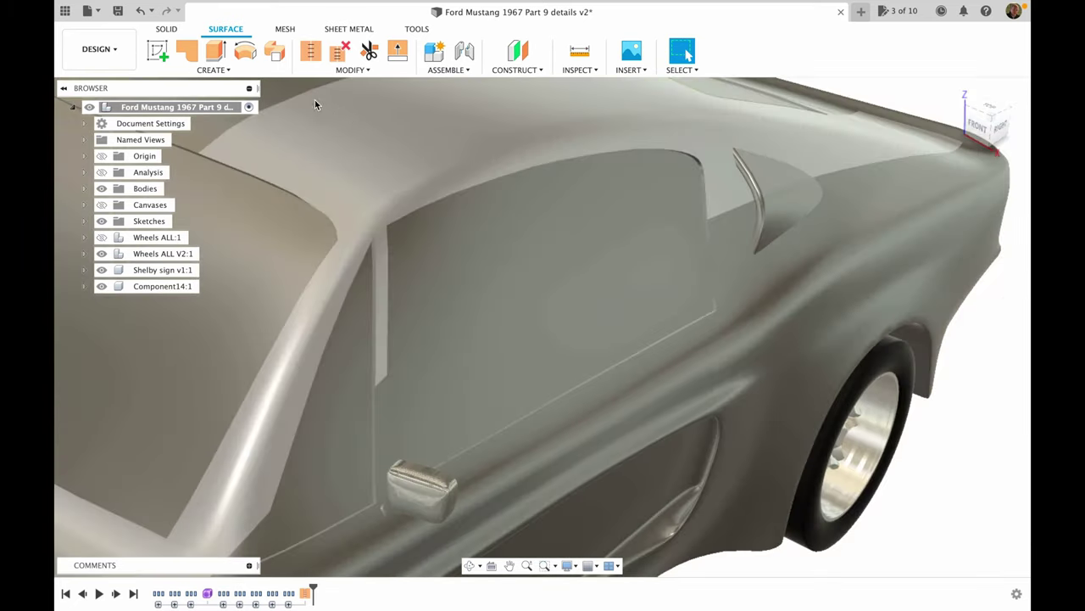
click(352, 69)
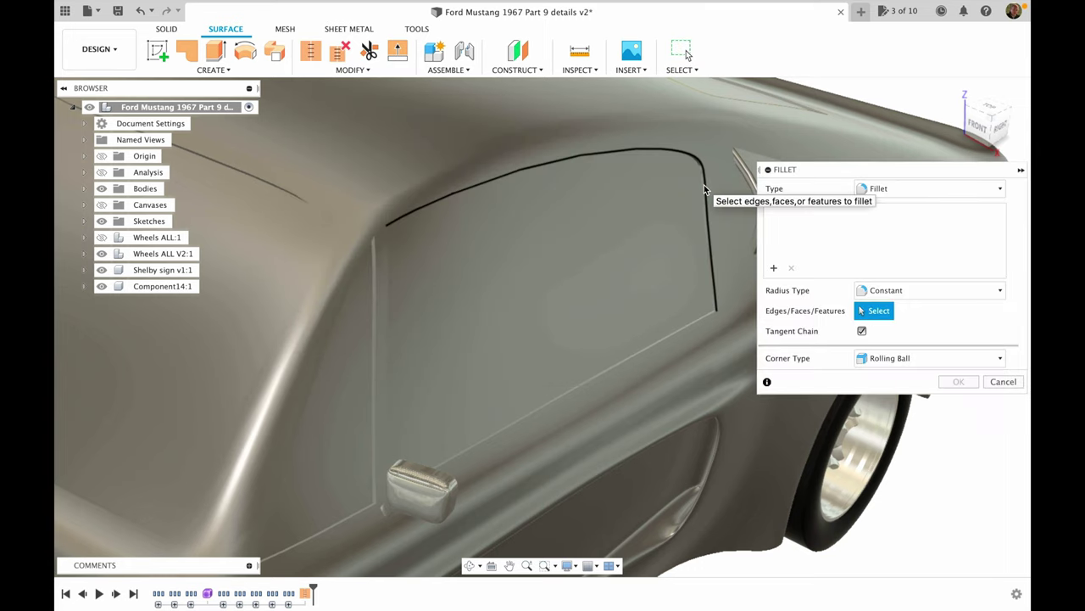
click(703, 185)
click(681, 330)
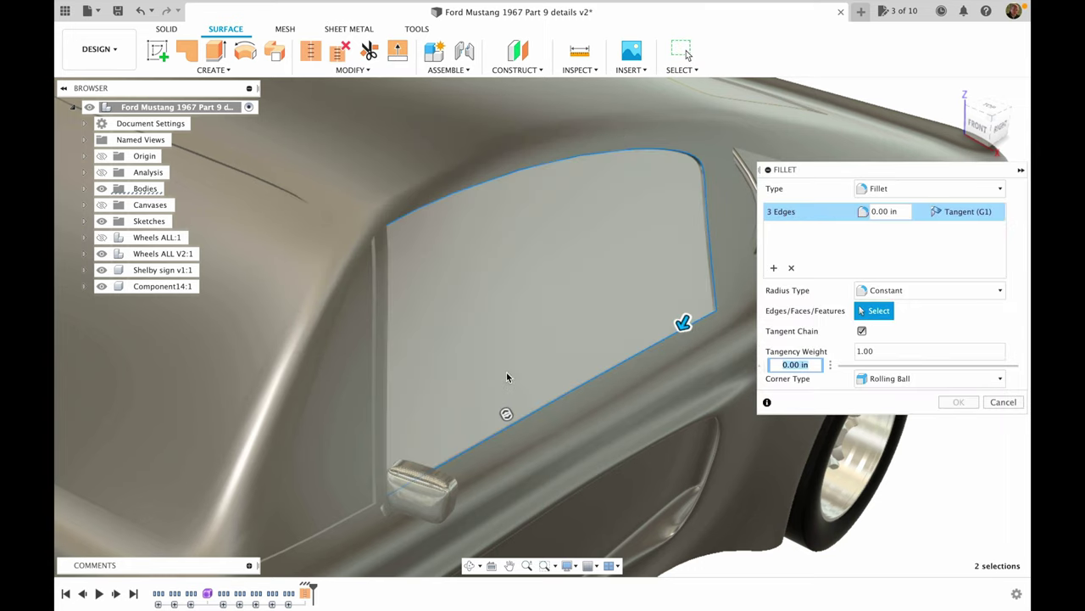
click(386, 250)
text(0.01)
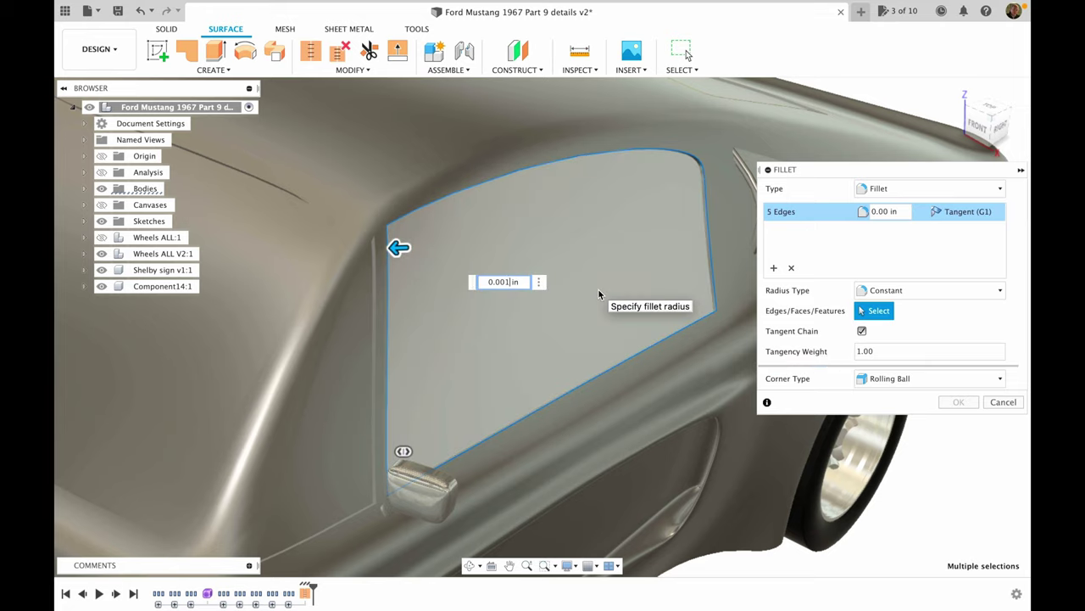
key(BackSpace)
key(BackSpace)
text(1)
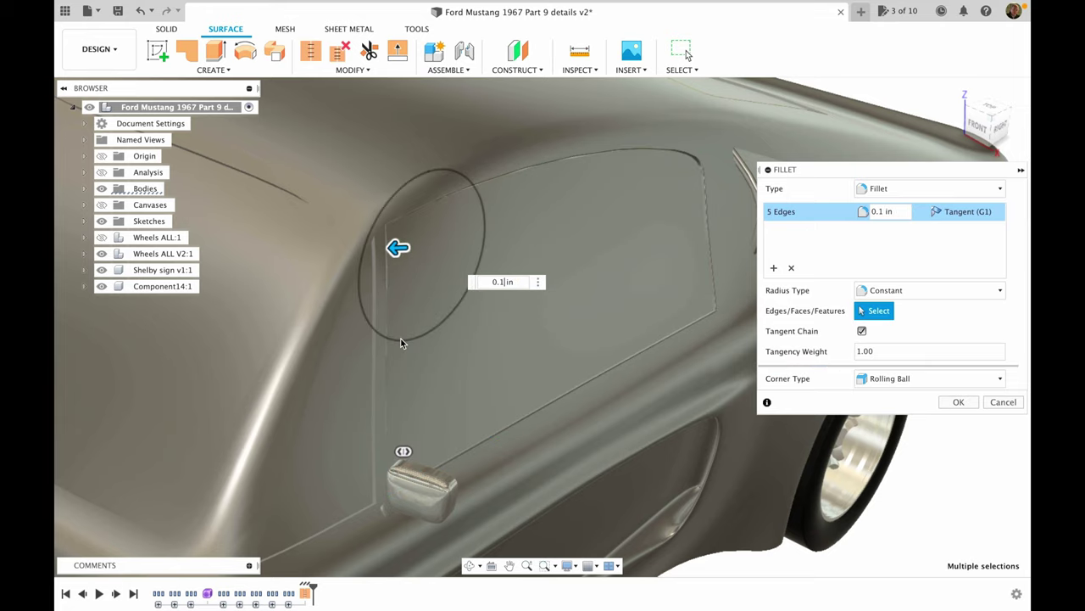
Add the small front side window and remaining window outlines, including the rear window, as separate 0.1 in fillet sets and finish the fillet.
click(774, 268)
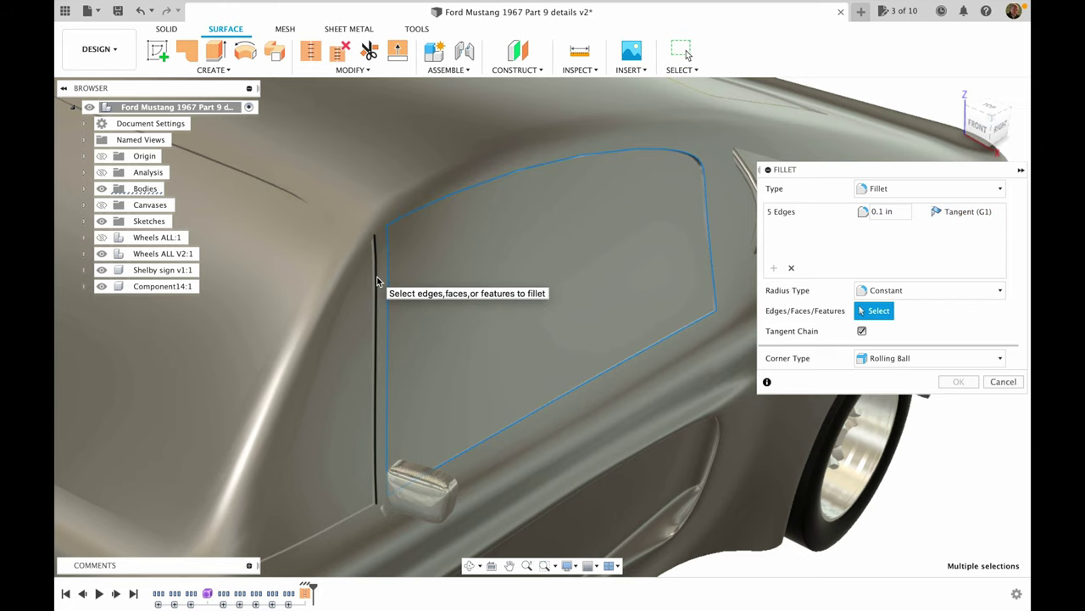
click(377, 282)
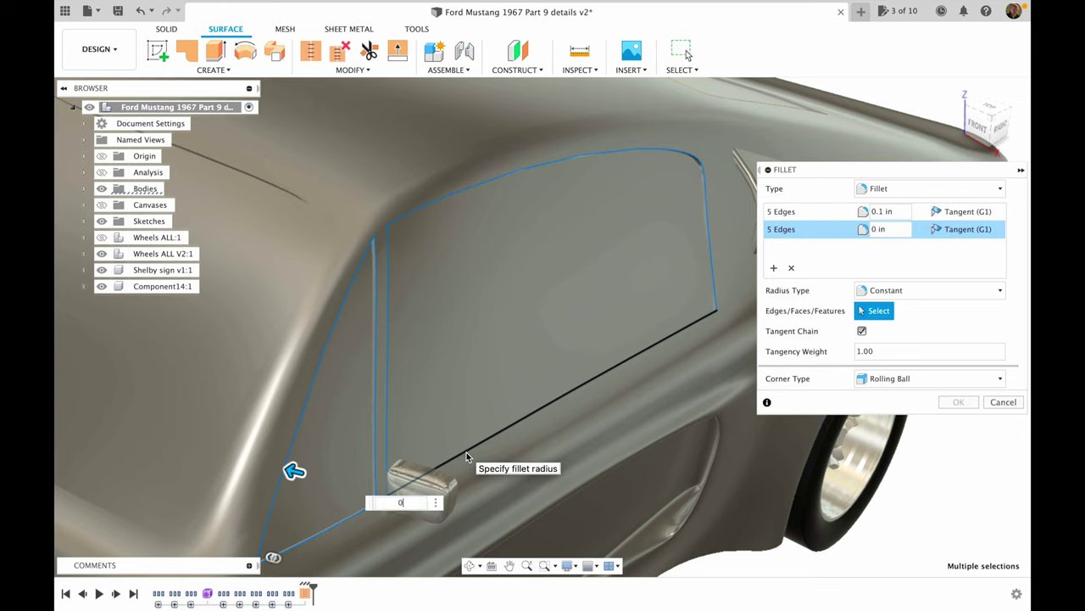
text(0.1)
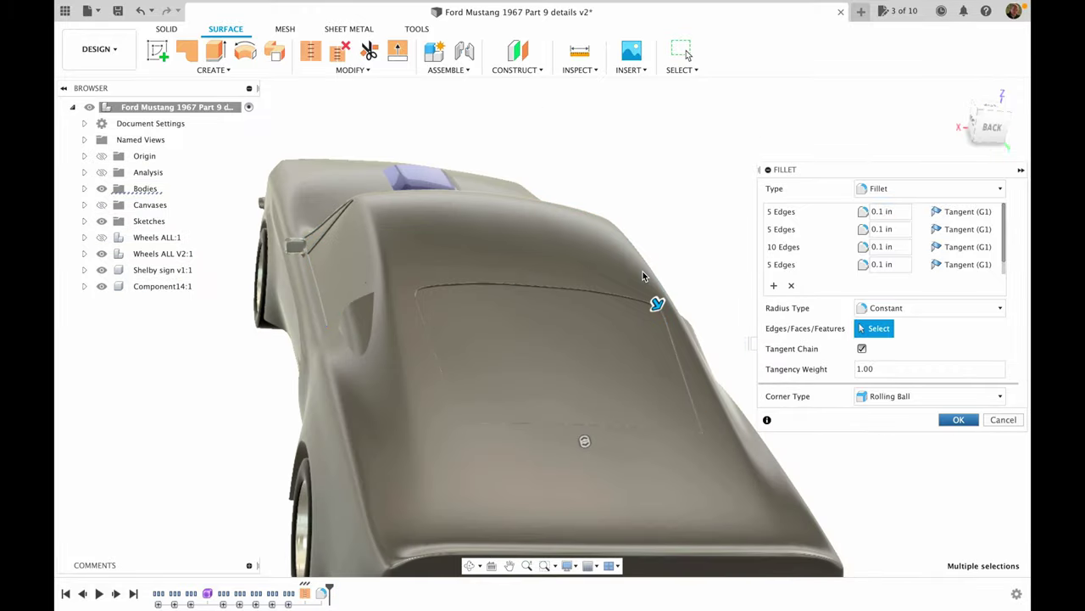
key(Return)
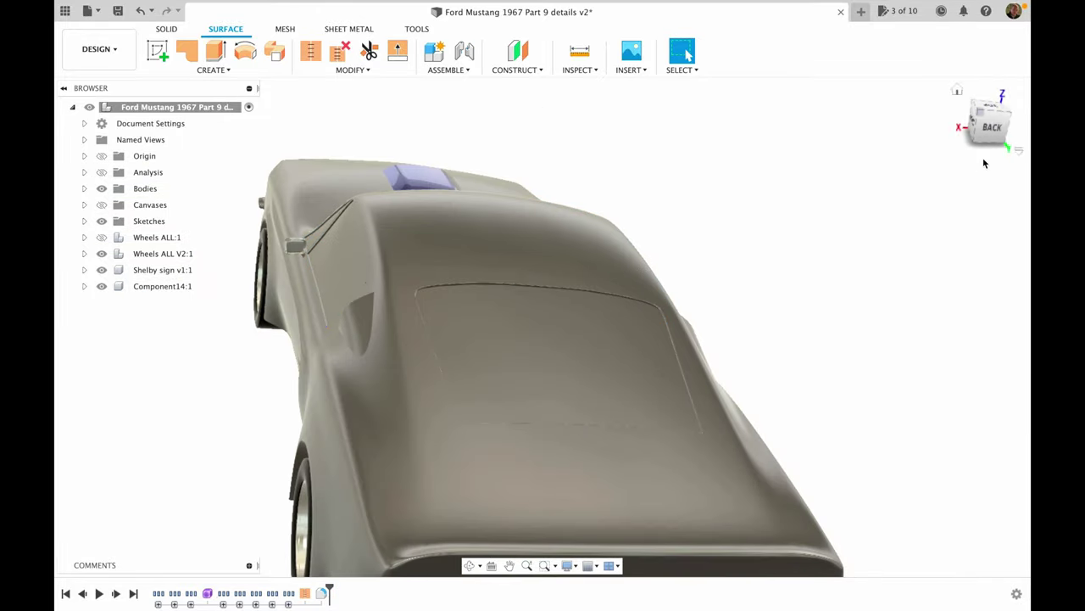
Examine the filleted rear window edge up close and highlight the stitched car body to check what it covers.
scroll(682, 307, up, 6)
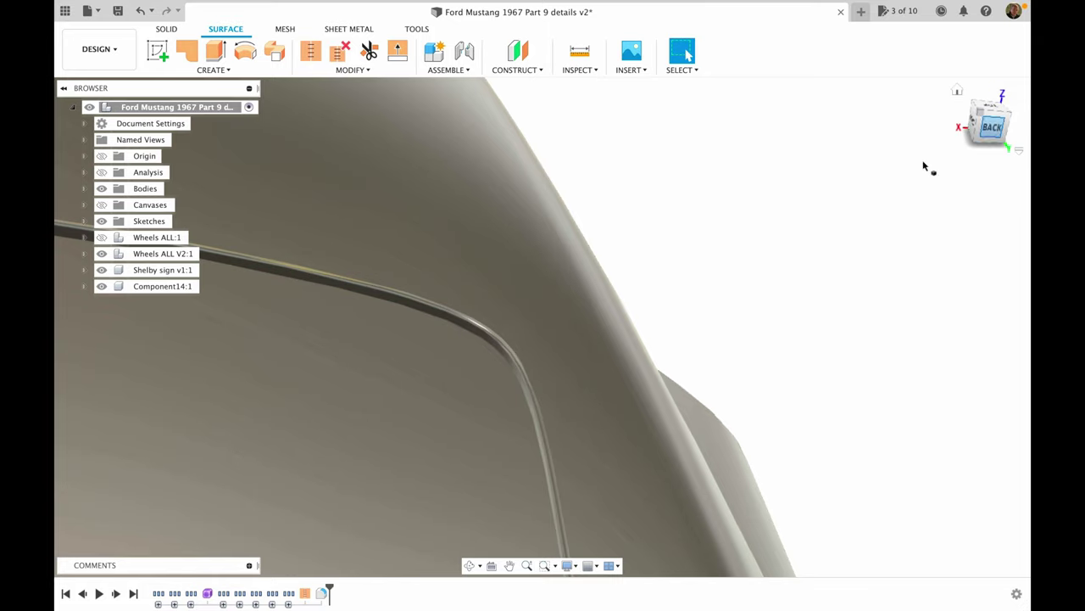
shift+middle_drag(838, 202, 843, 326)
scroll(844, 322, down, 5)
click(956, 90)
shift+middle_drag(938, 245, 916, 228)
click(956, 90)
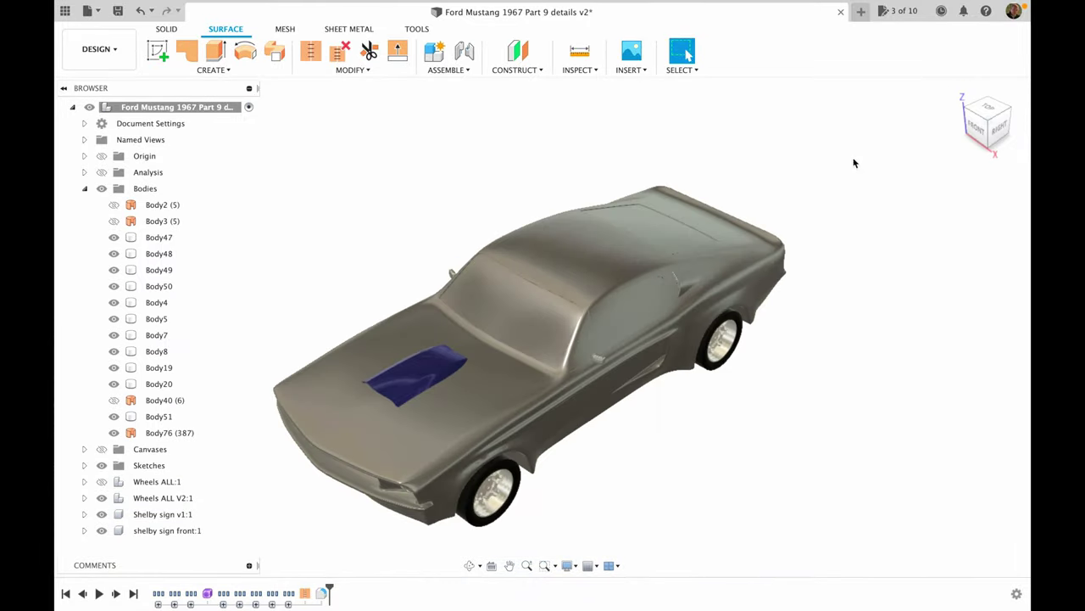
mouse_move(999, 125)
shift+middle_down()
mouse_move(950, 75)
mouse_move(872, 68)
mouse_move(945, 114)
mouse_move(968, 156)
mouse_move(963, 211)
mouse_move(865, 167)
mouse_move(882, 160)
shift+middle_up()
click(365, 402)
click(177, 432)
click(957, 92)
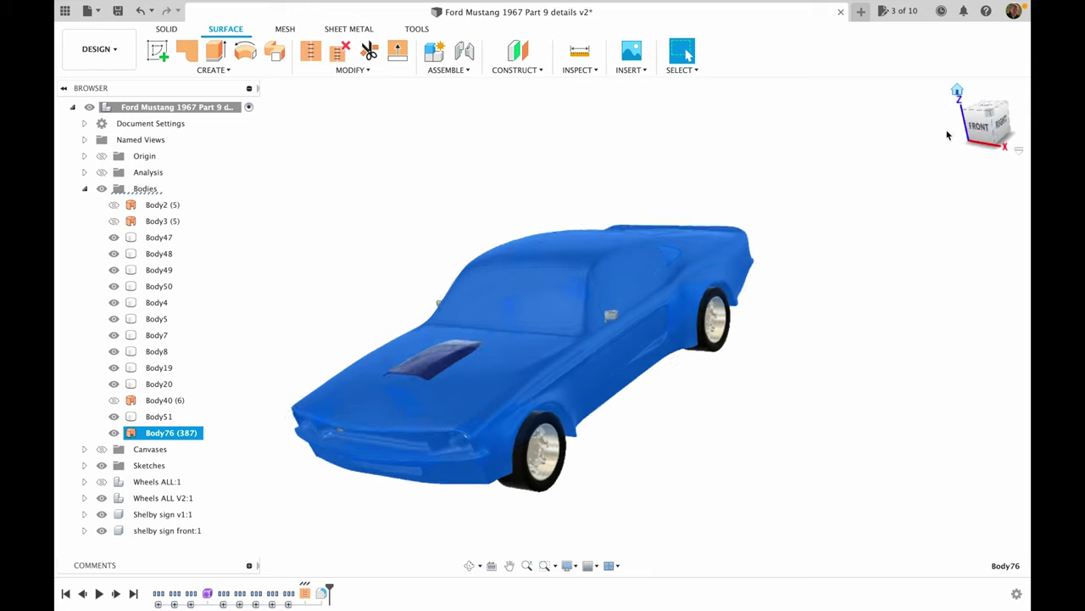
click(778, 365)
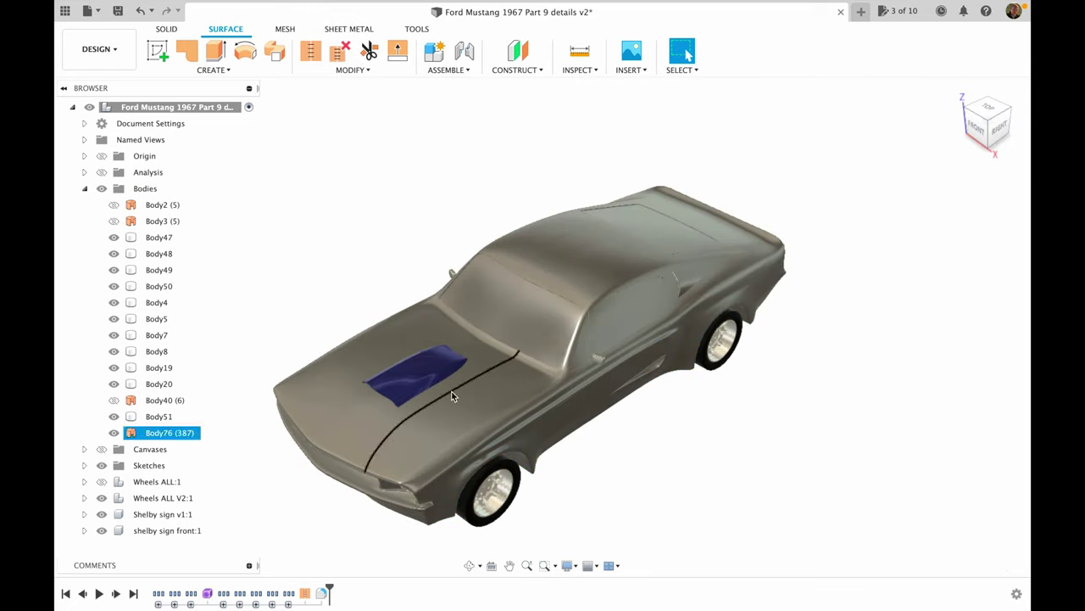
Hide the wheels, both Shelby signs and all other bodies so only the stitched car shell Body76 is shown.
click(106, 536)
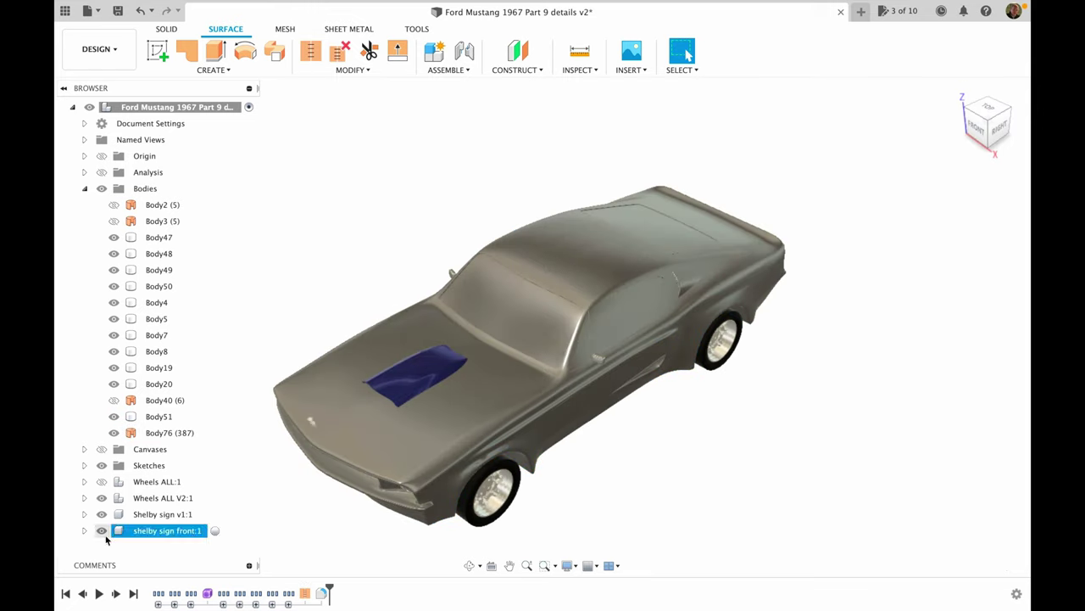
click(103, 531)
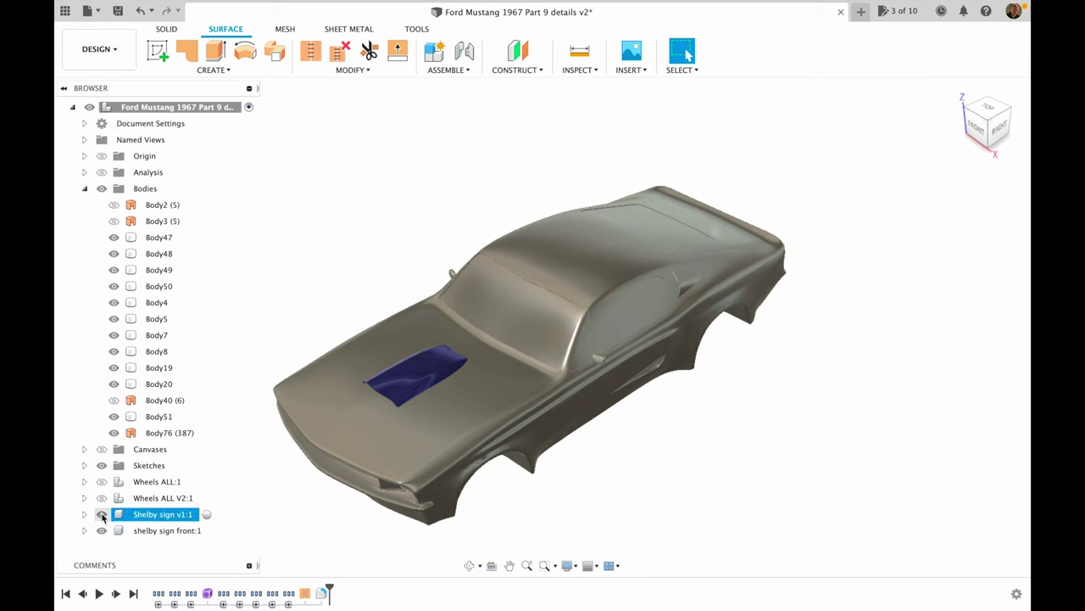
click(104, 533)
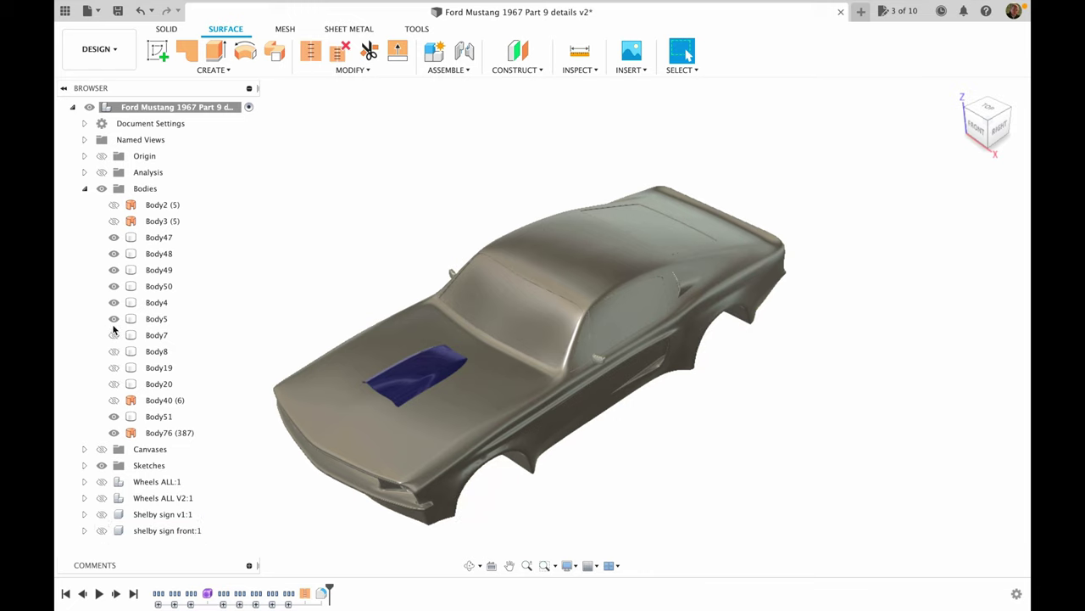
click(113, 270)
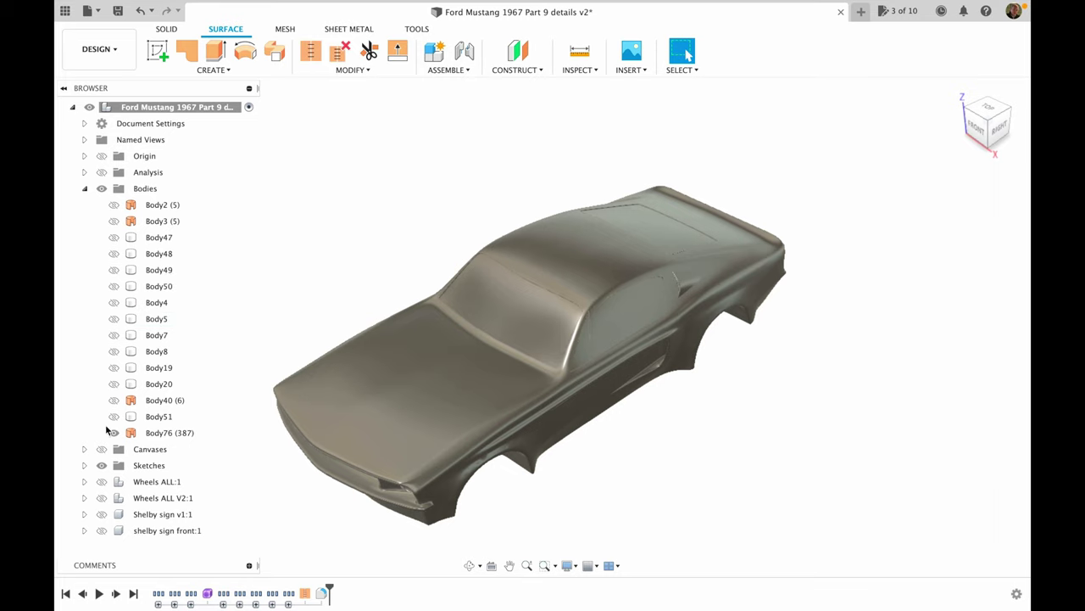
Patch one of the two curved openings on the car's underside near the rear bumper as a new body.
click(707, 261)
drag(751, 390, 692, 154)
shift+middle_drag(692, 154, 727, 100)
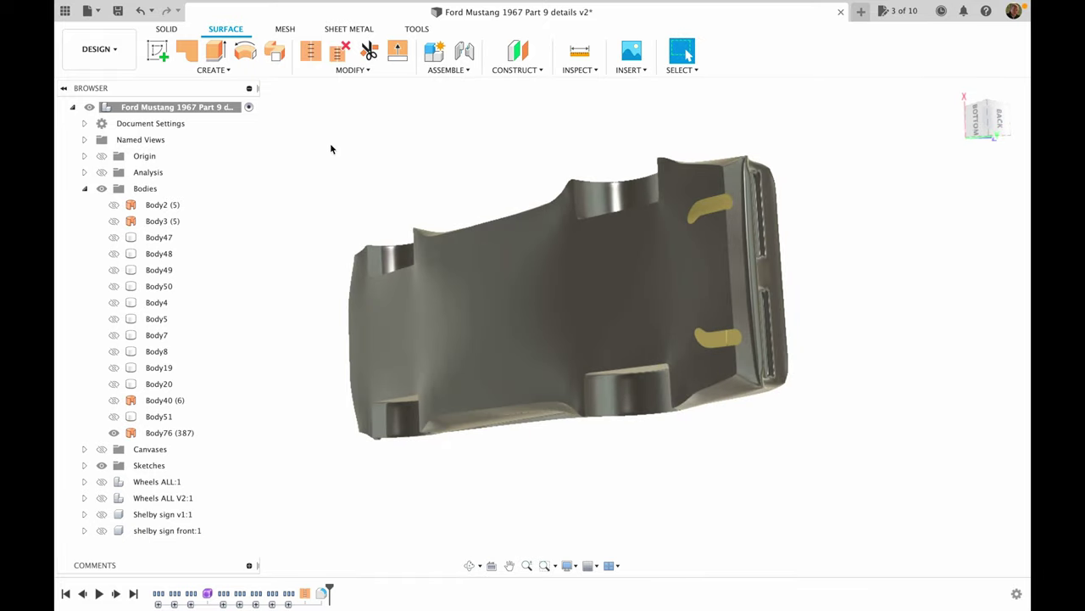
click(185, 55)
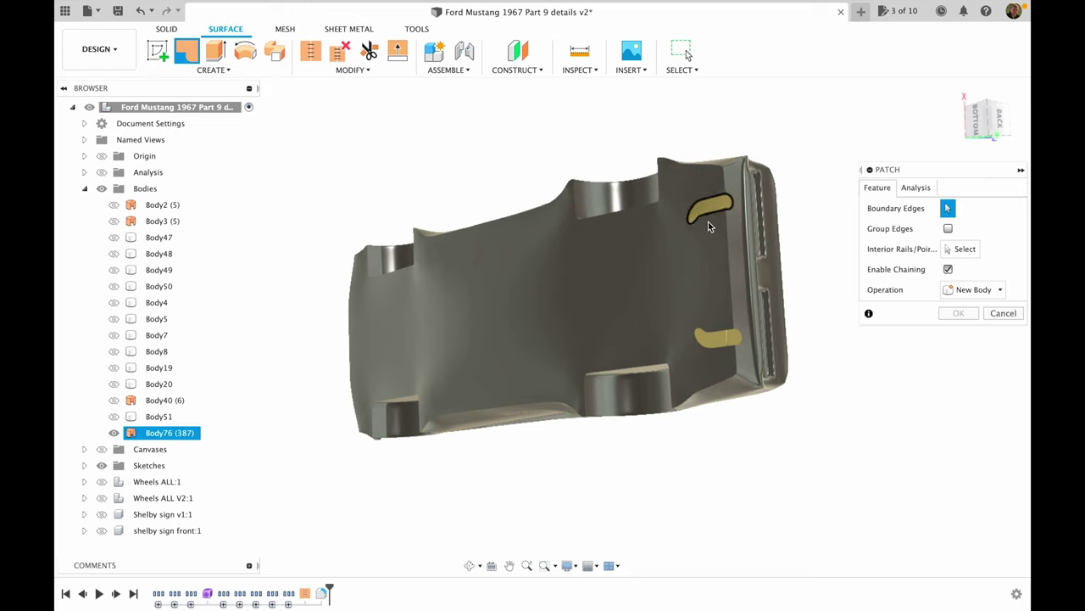
click(721, 332)
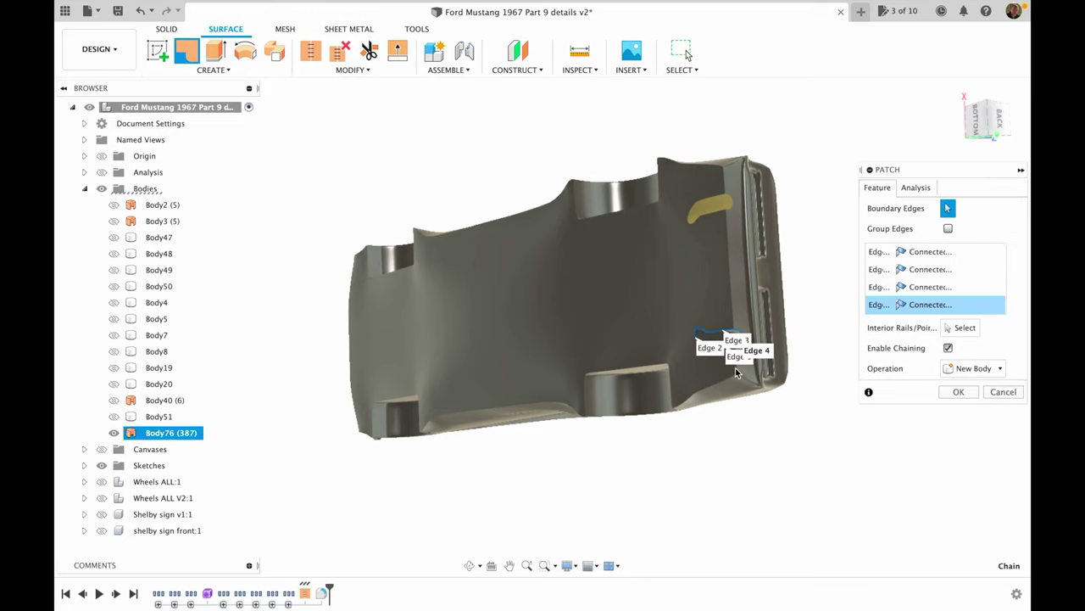
click(957, 391)
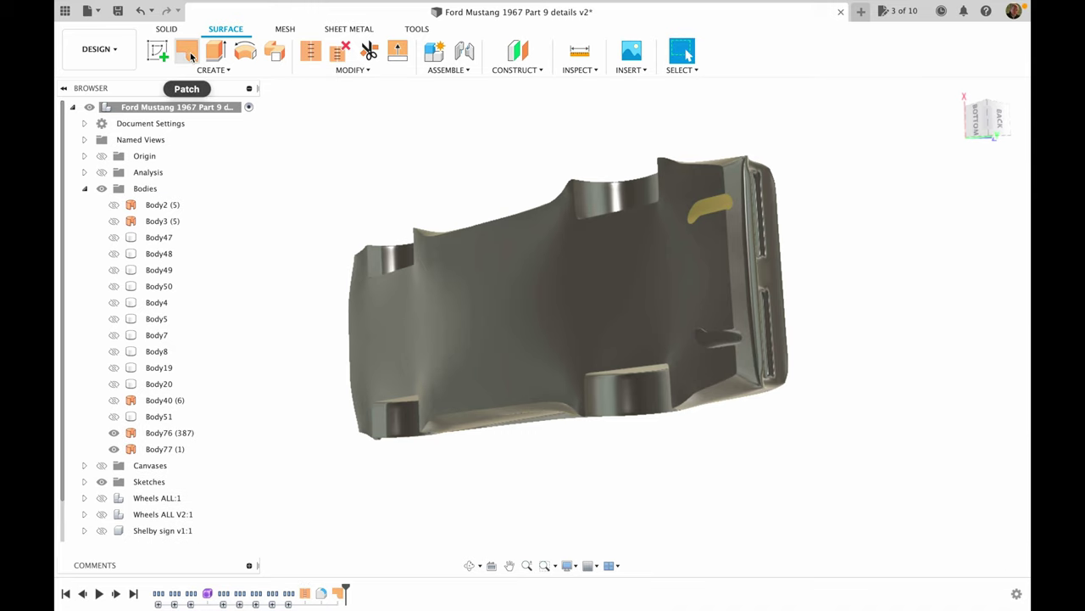
Patch the remaining curved opening on the underside near the rear bumper as a new body.
click(187, 53)
click(724, 205)
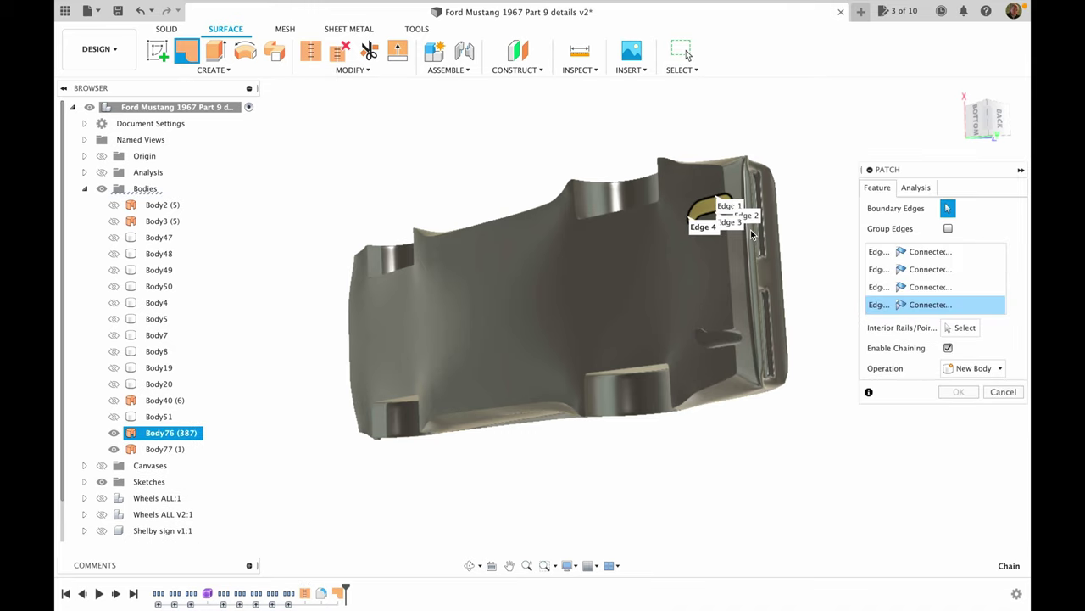
click(959, 392)
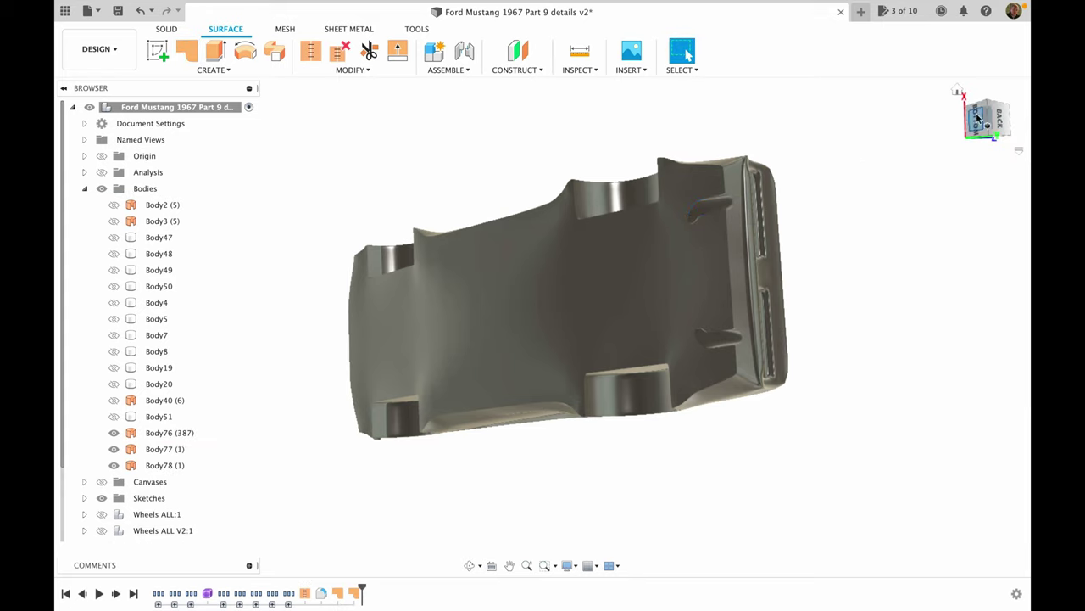
shift+middle_drag(931, 199, 594, 346)
click(959, 91)
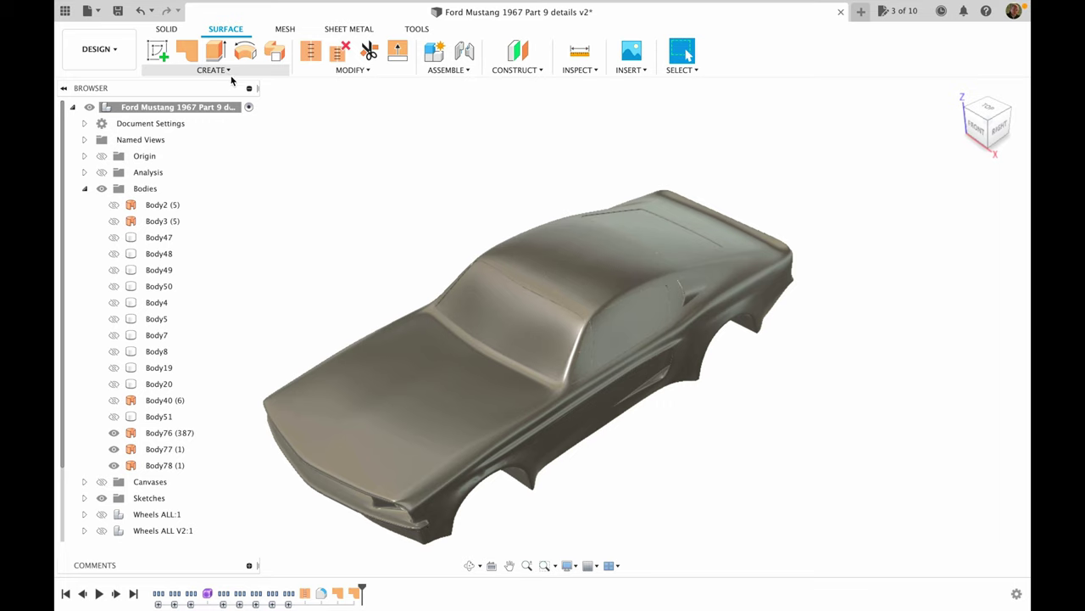
click(225, 70)
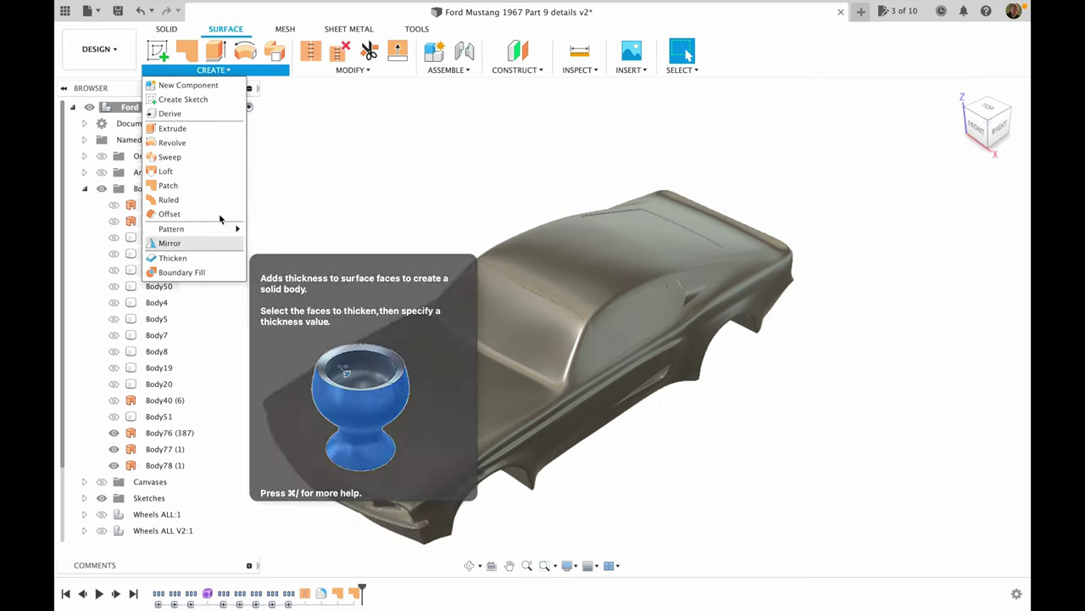
click(182, 272)
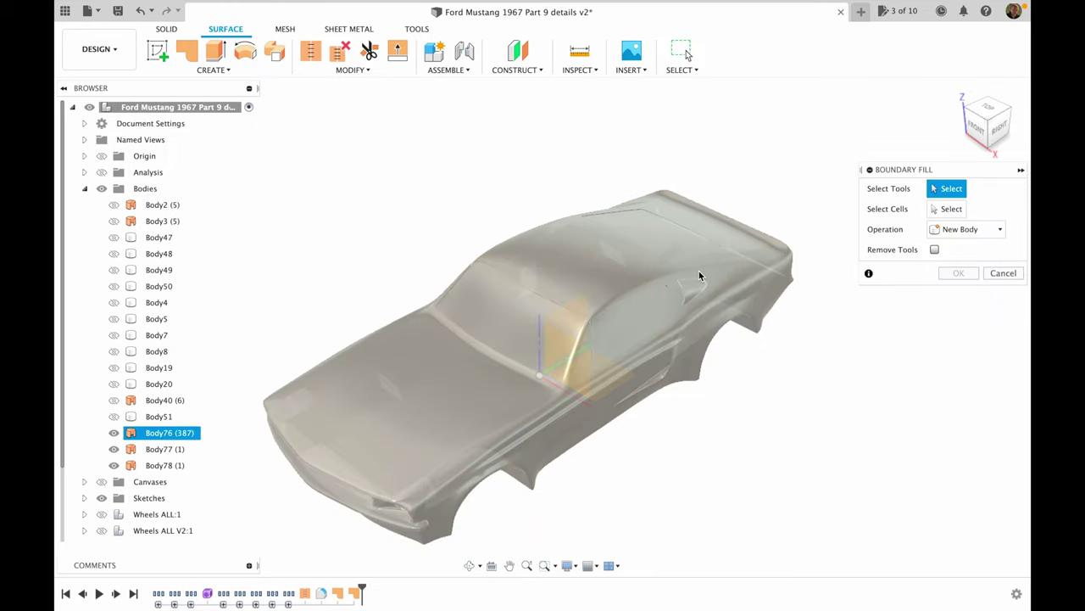
click(697, 269)
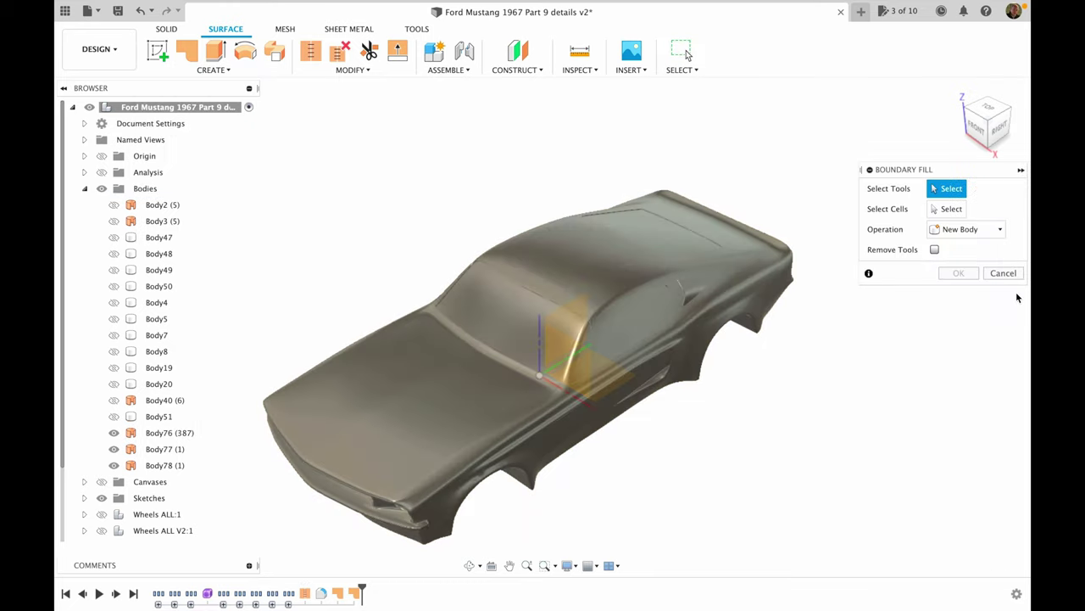
click(1003, 273)
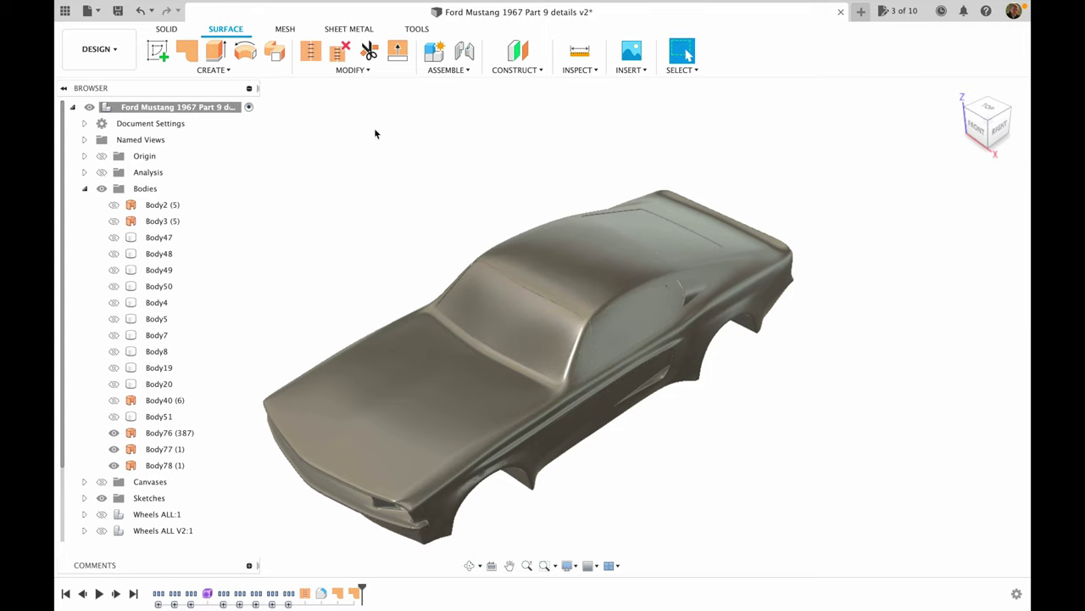
Stitch the car shell Body76 and the two underside patches Body77 and Body78 together with a 0.008 in tolerance.
shift+middle_drag(1008, 150, 785, 87)
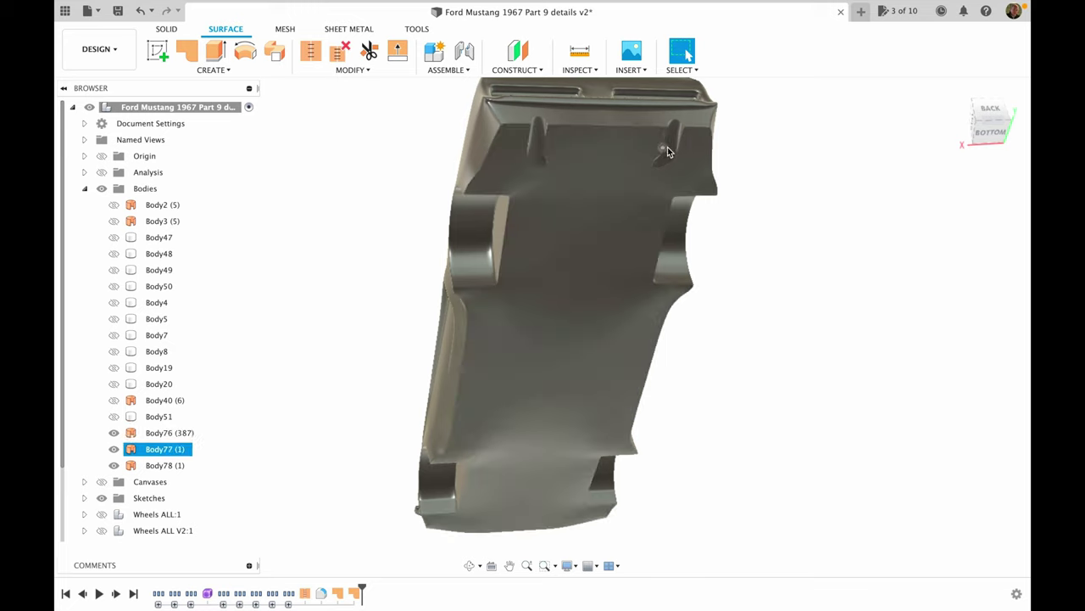
click(307, 60)
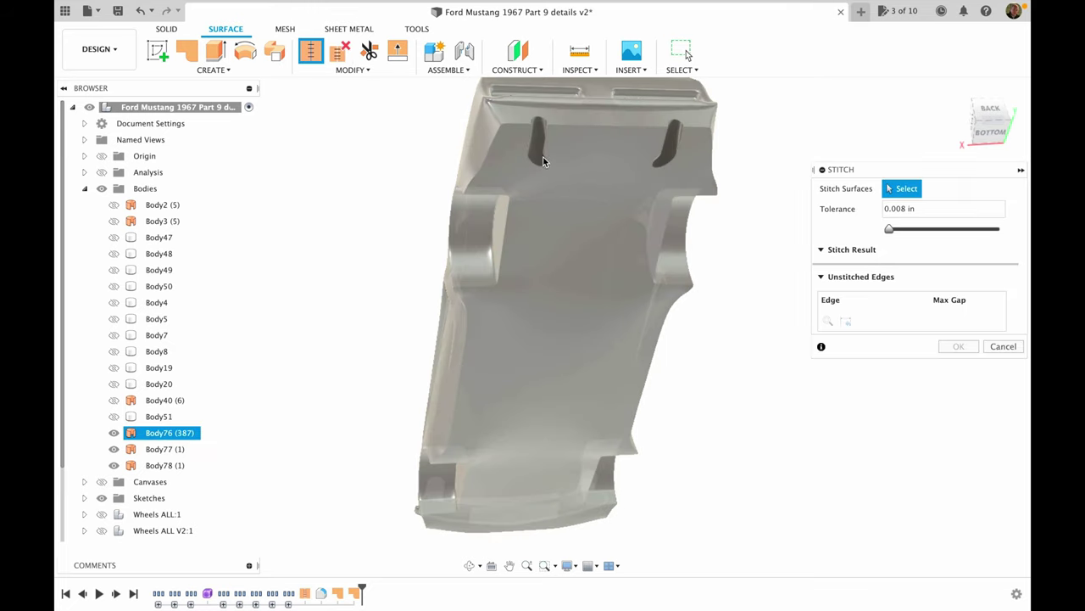
click(676, 146)
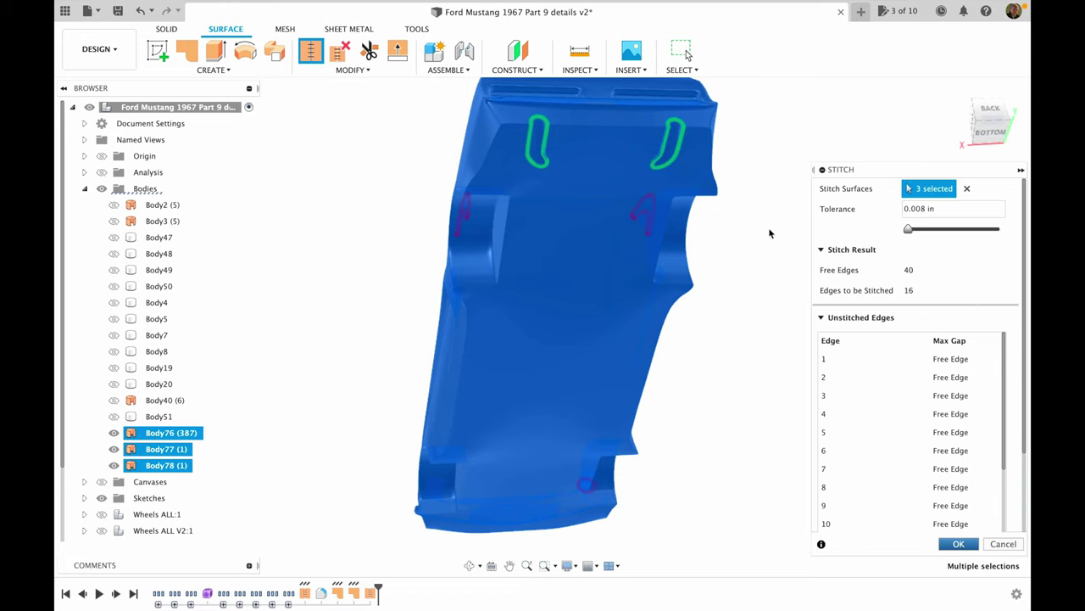
key(Return)
click(568, 268)
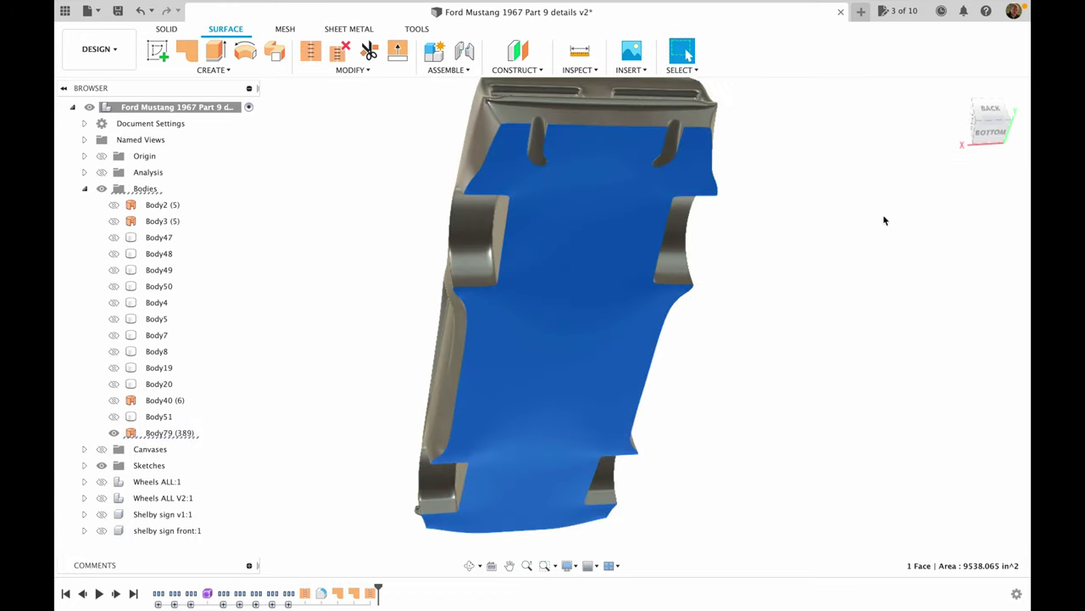
click(344, 157)
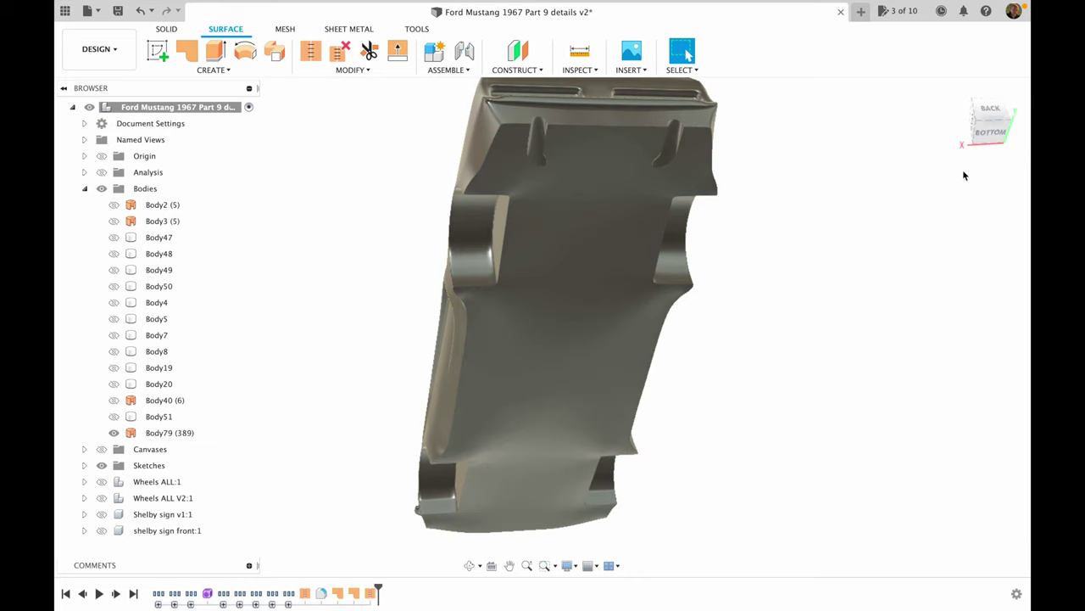
Boundary fill the enclosed cell inside the stitched car shell as a new solid body, keeping the surface tool.
click(958, 89)
click(212, 69)
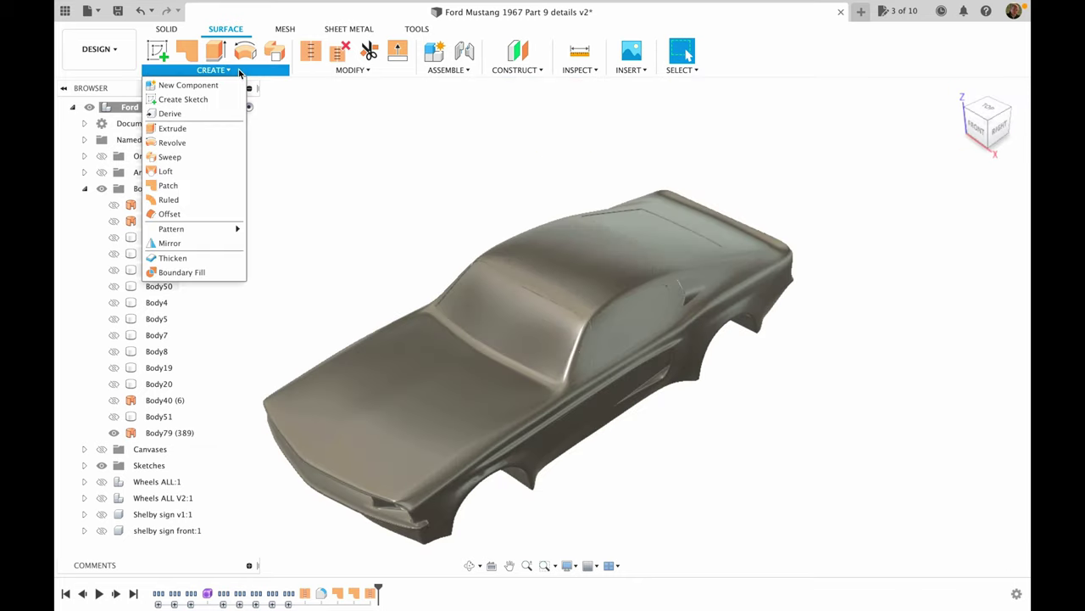
click(200, 282)
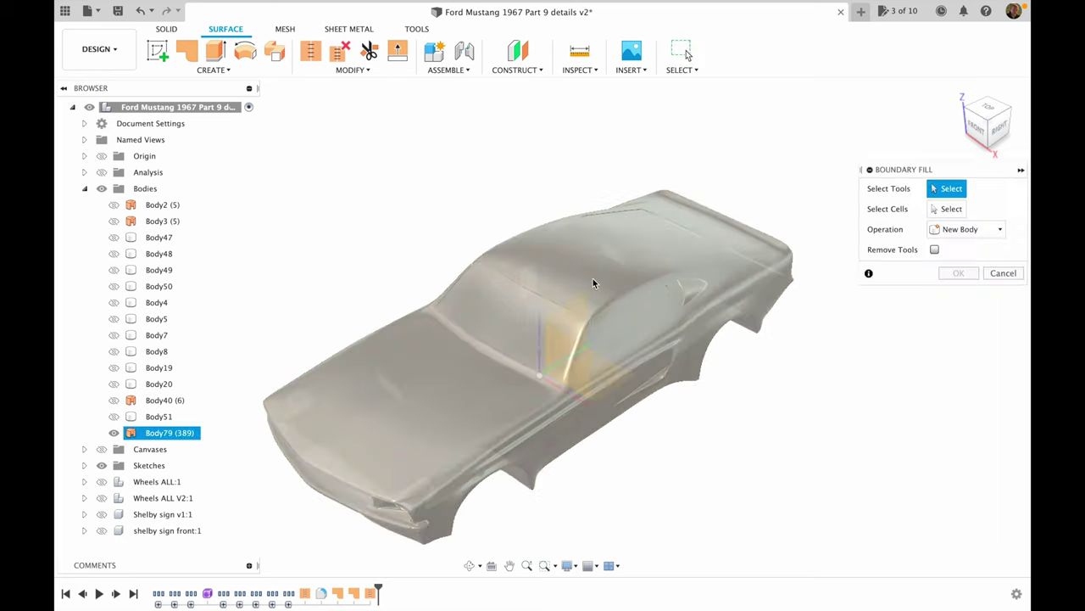
click(652, 303)
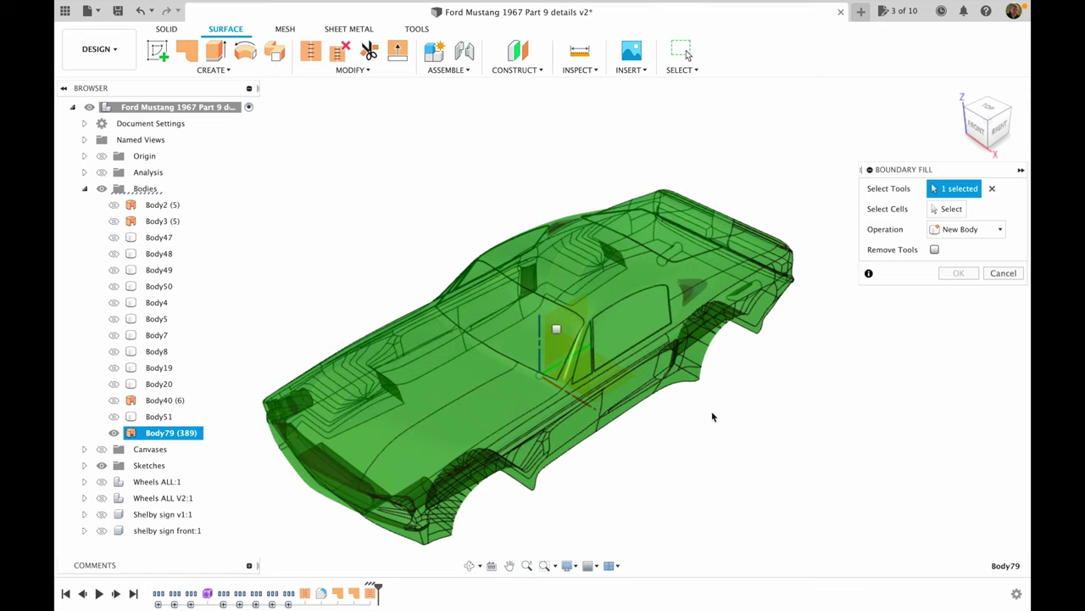
click(943, 209)
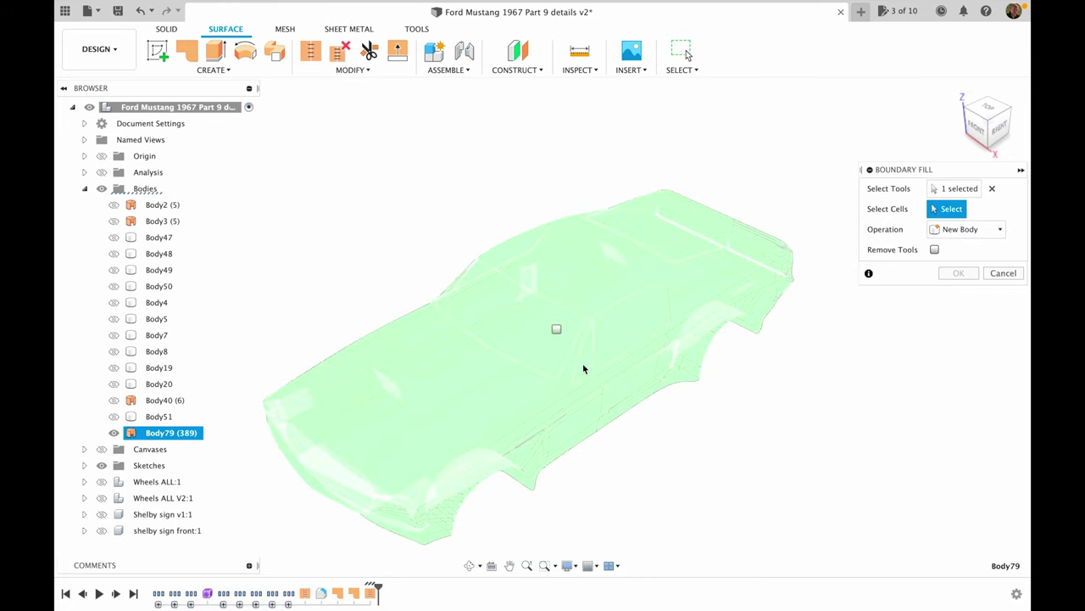
click(605, 327)
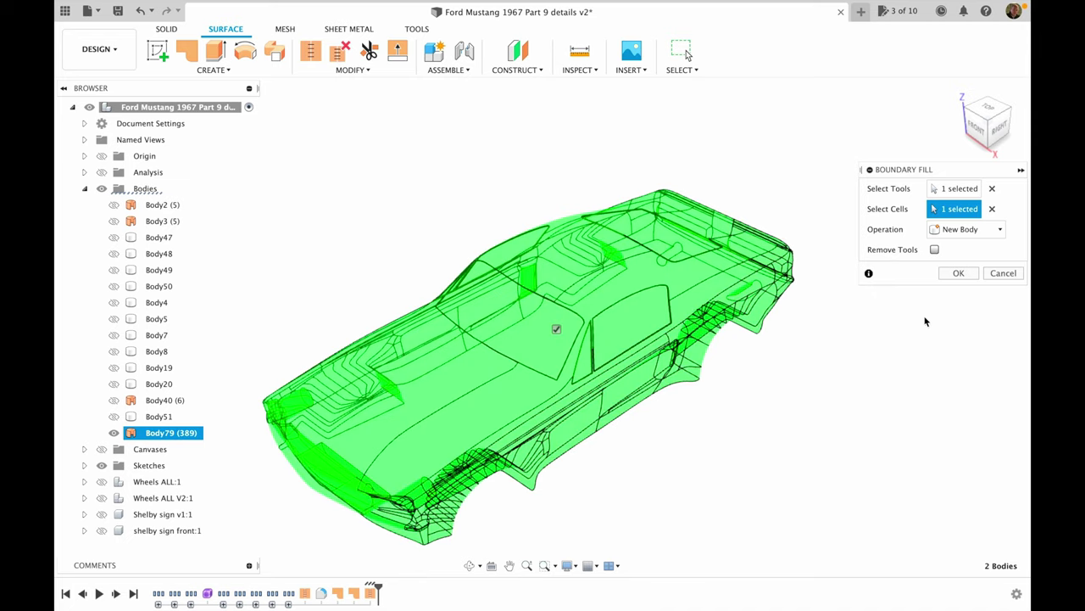
key(Return)
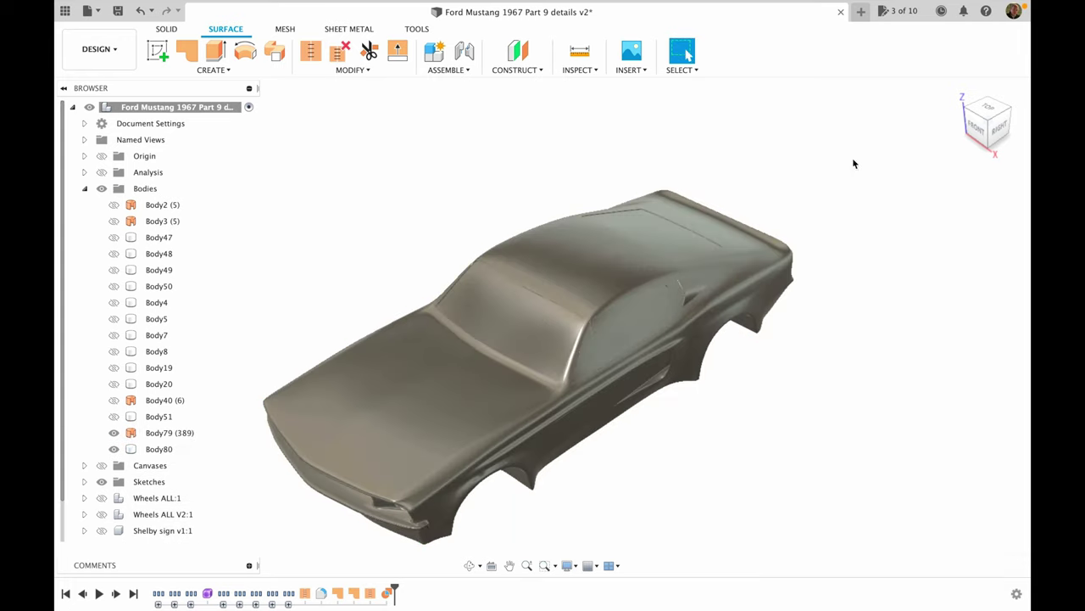
Examine the inside of the filled car with the Section1 analysis, hiding the zebra stripes and moving the cutting plane to a 36 in Y distance.
shift+middle_drag(647, 354, 617, 313)
click(683, 115)
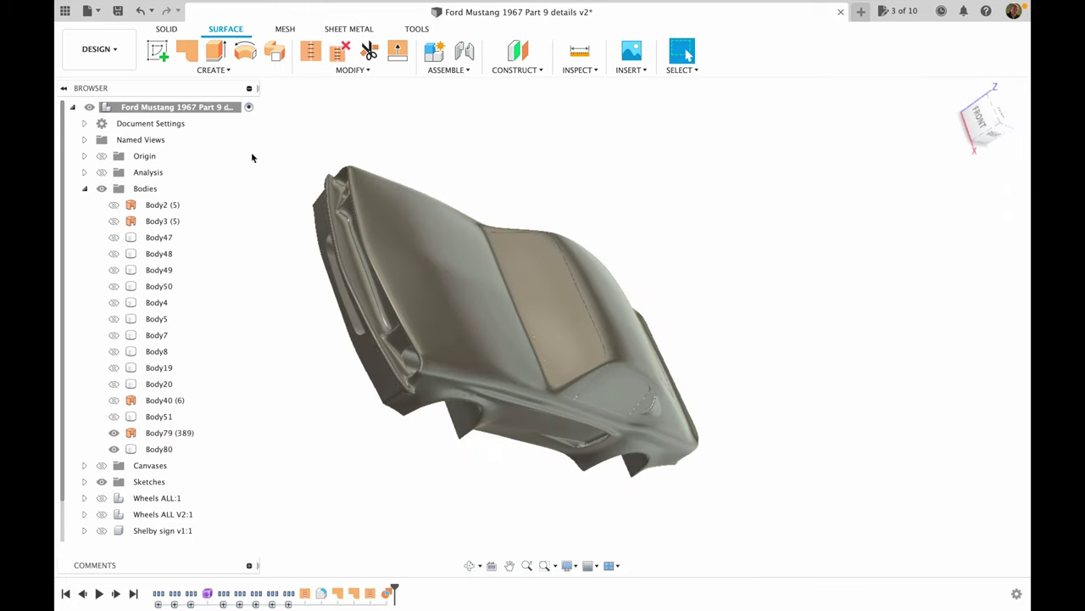
click(85, 172)
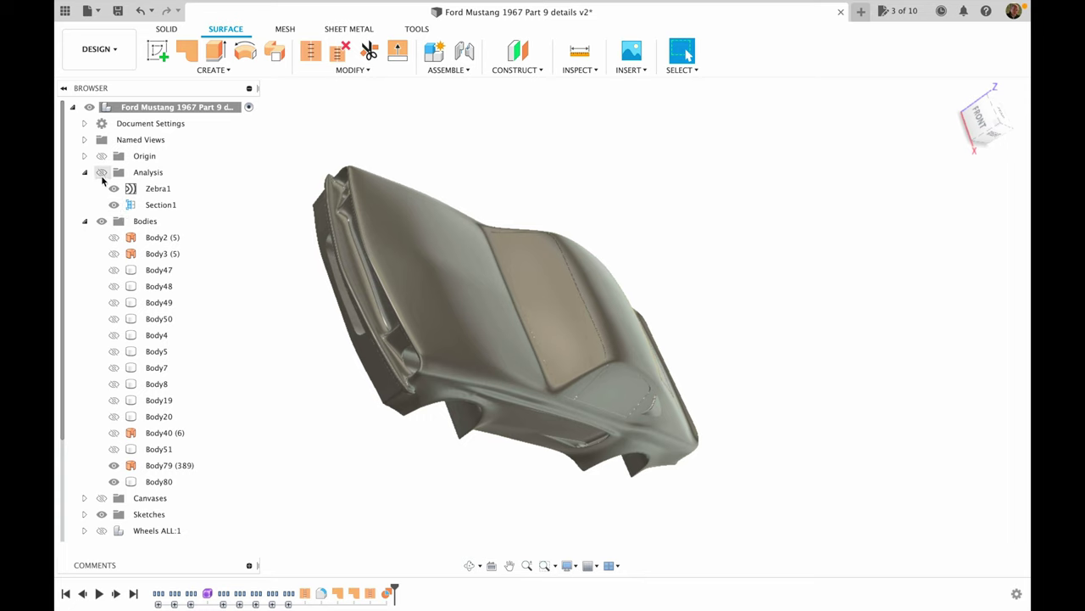
click(109, 187)
double_click(151, 209)
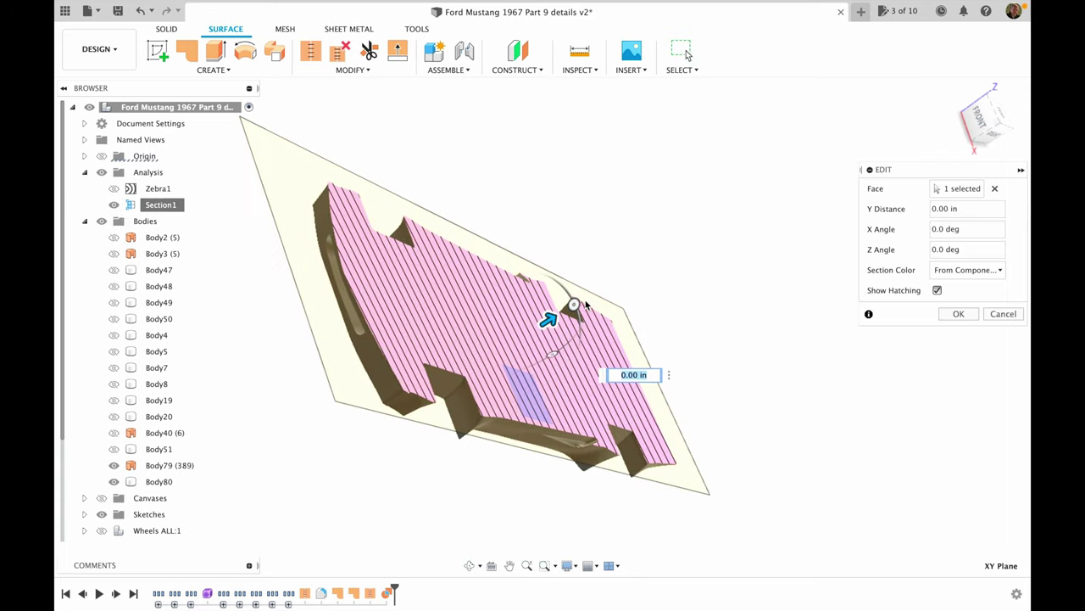
drag(574, 308, 669, 243)
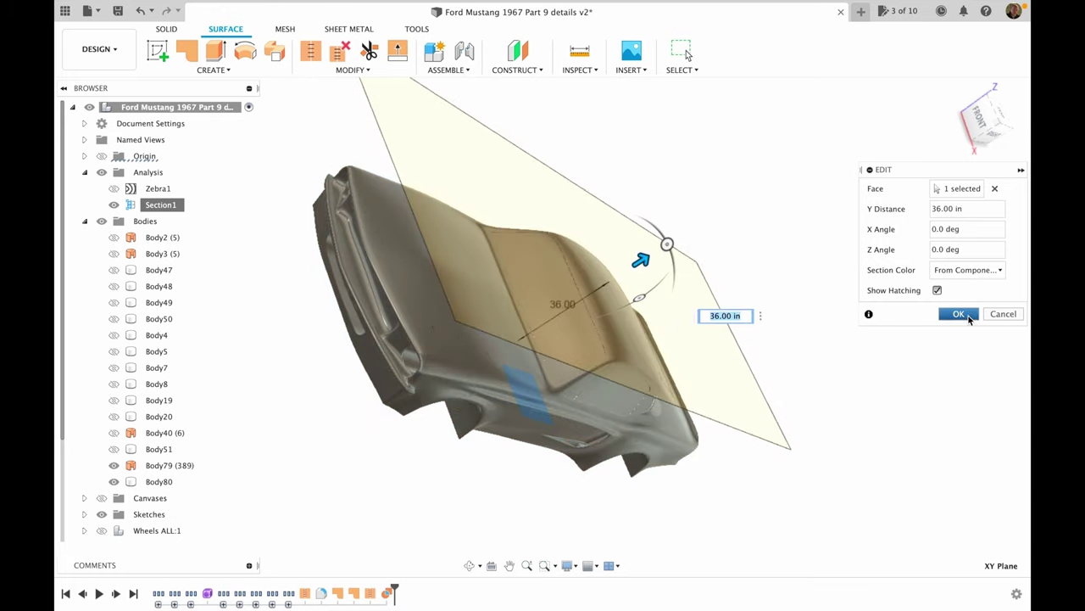
click(958, 314)
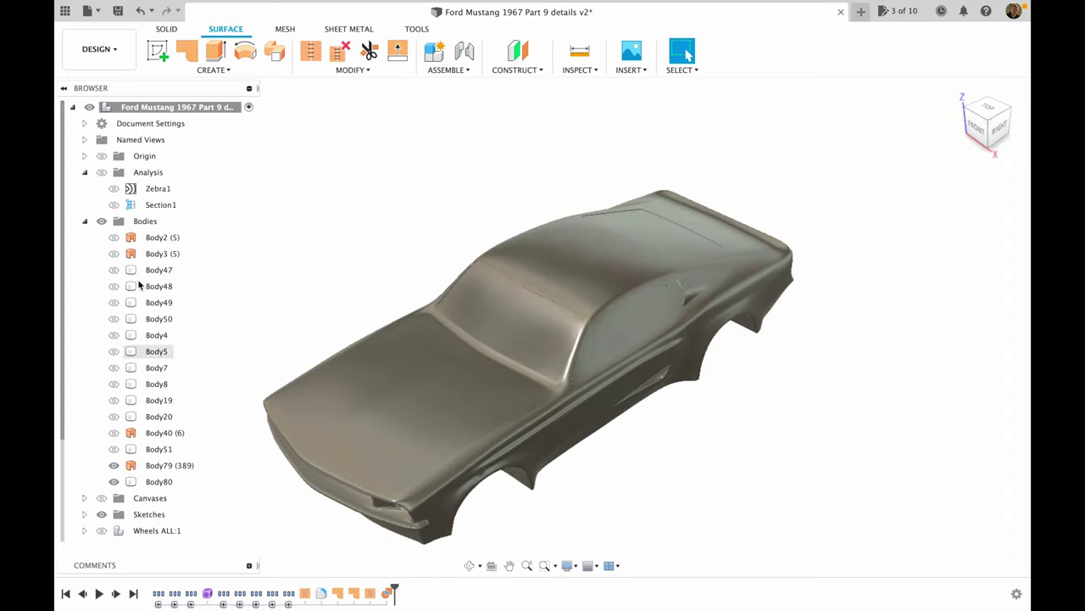
Show all solid detail bodies, including the mirrors, lights, exhausts and hood scoop, plus both Shelby signs, leaving surface Body40 hidden.
click(114, 270)
click(114, 286)
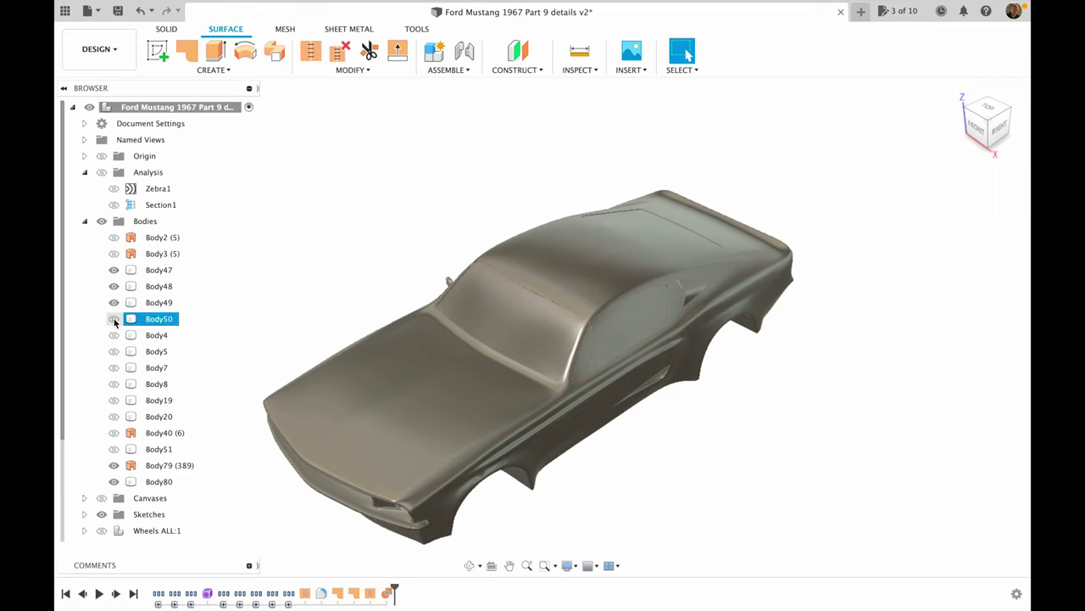
click(114, 351)
click(113, 367)
click(114, 384)
click(113, 400)
click(114, 416)
click(114, 433)
click(113, 450)
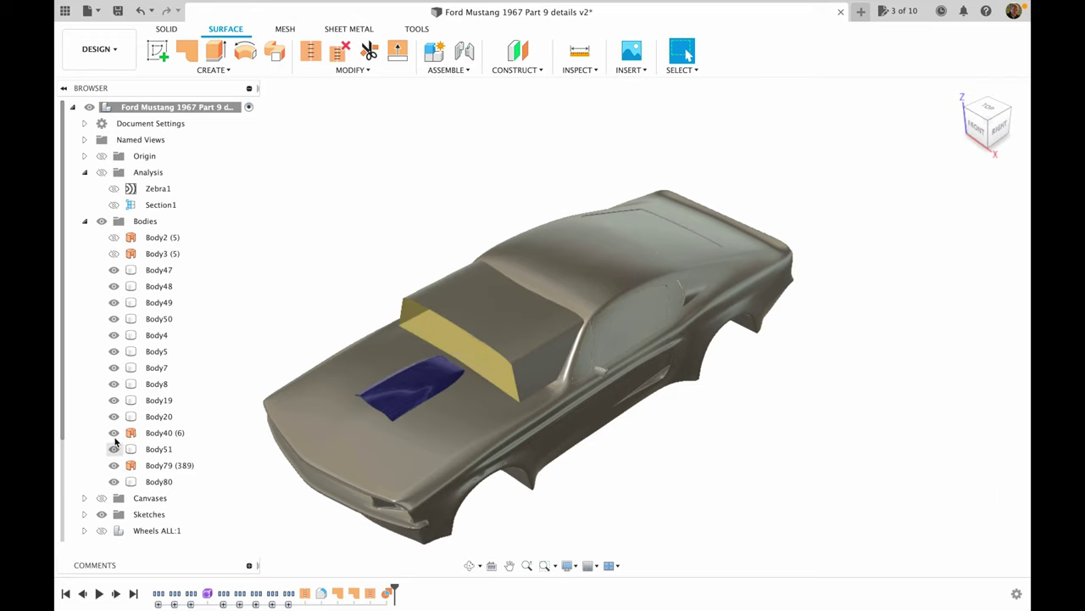
click(115, 433)
shift+middle_drag(944, 172, 747, 188)
scroll(158, 441, down, 2)
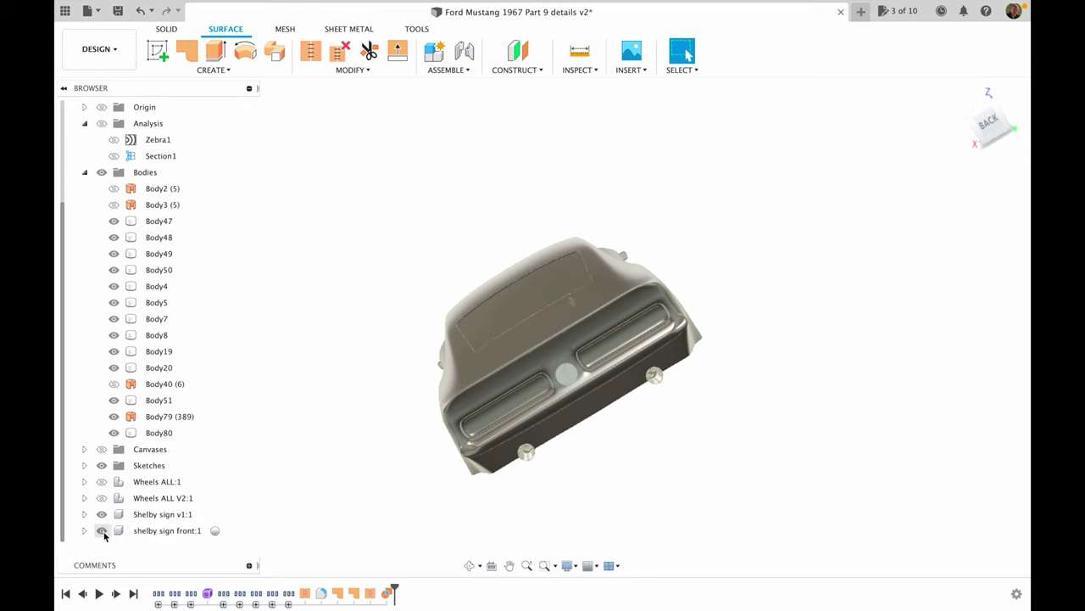
shift+middle_drag(857, 210, 589, 254)
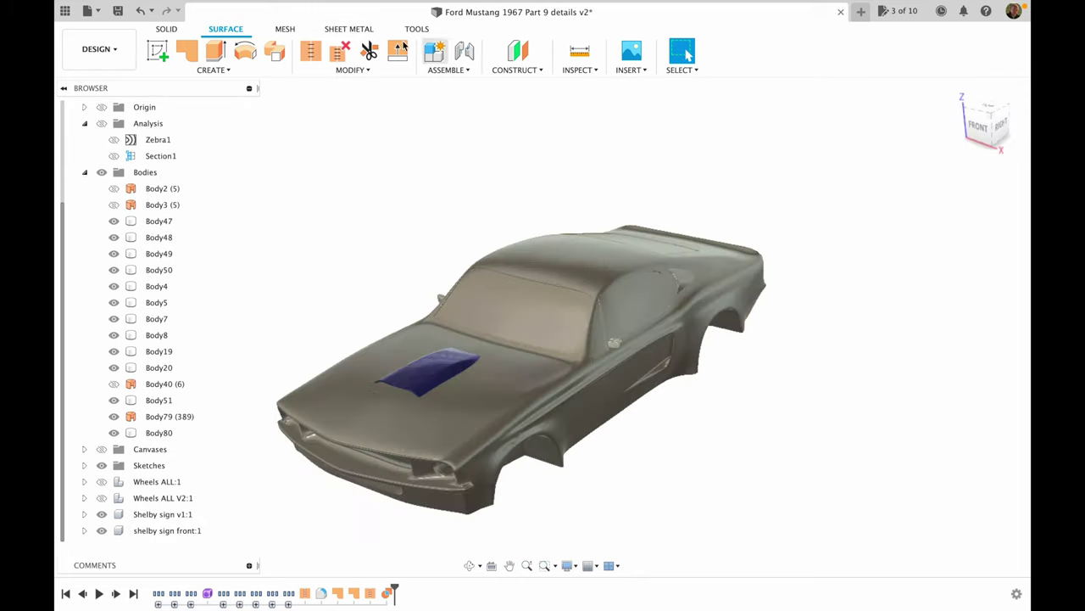
Combine the hood scoop, both side mirrors, both headlights and the Shelby sign bodies with the solid car Body80 using Join.
click(167, 30)
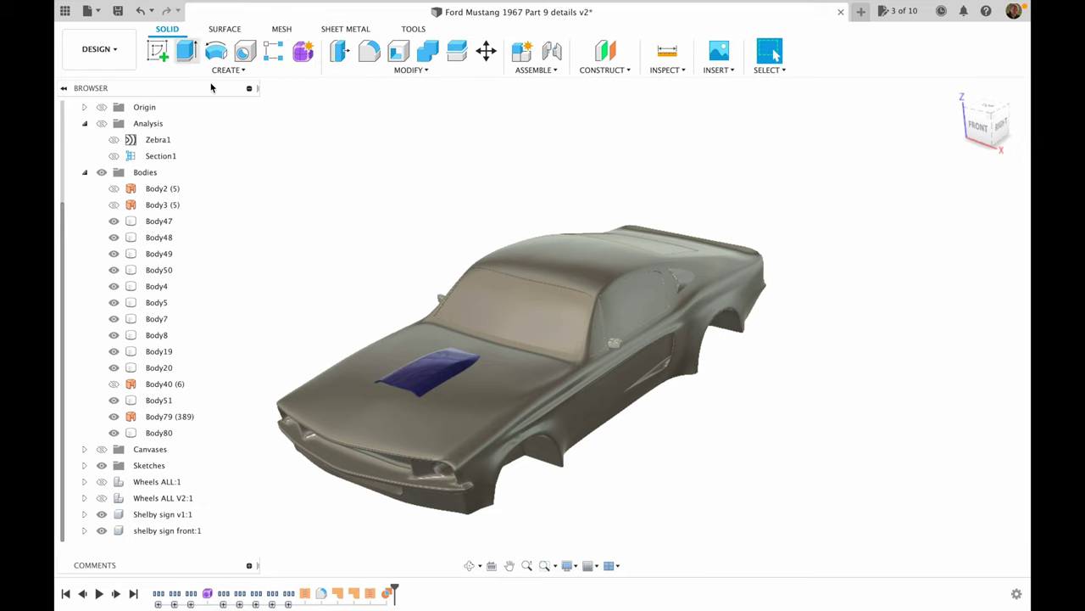
click(430, 57)
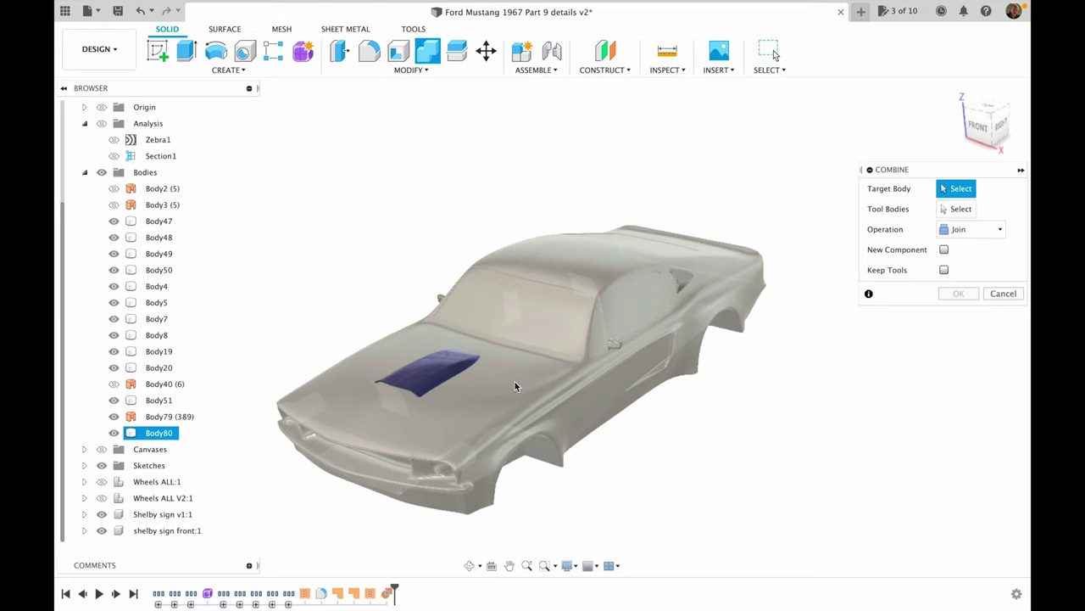
click(525, 386)
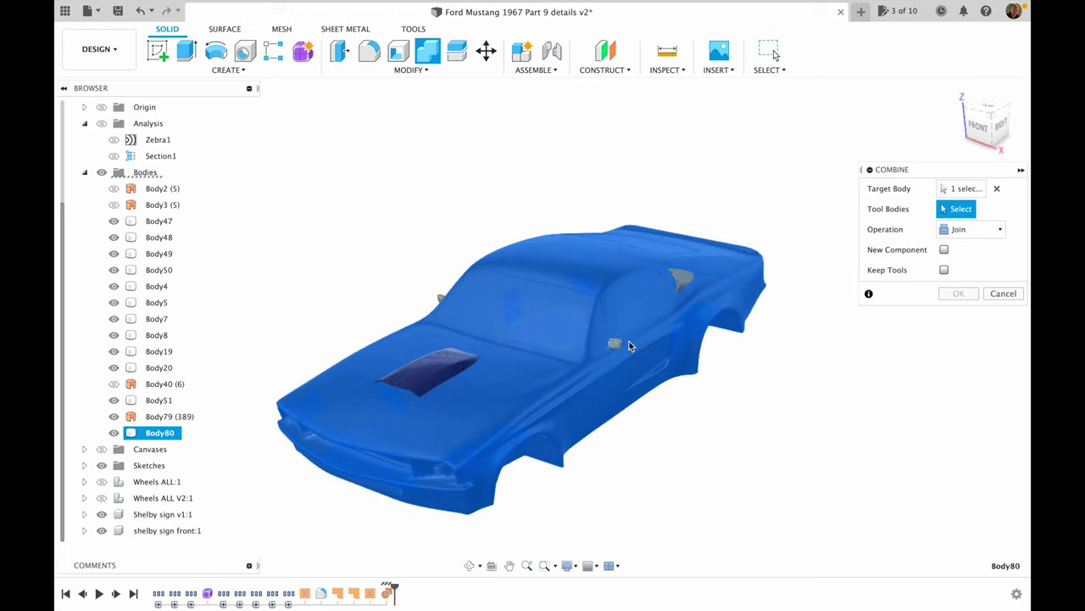
click(586, 405)
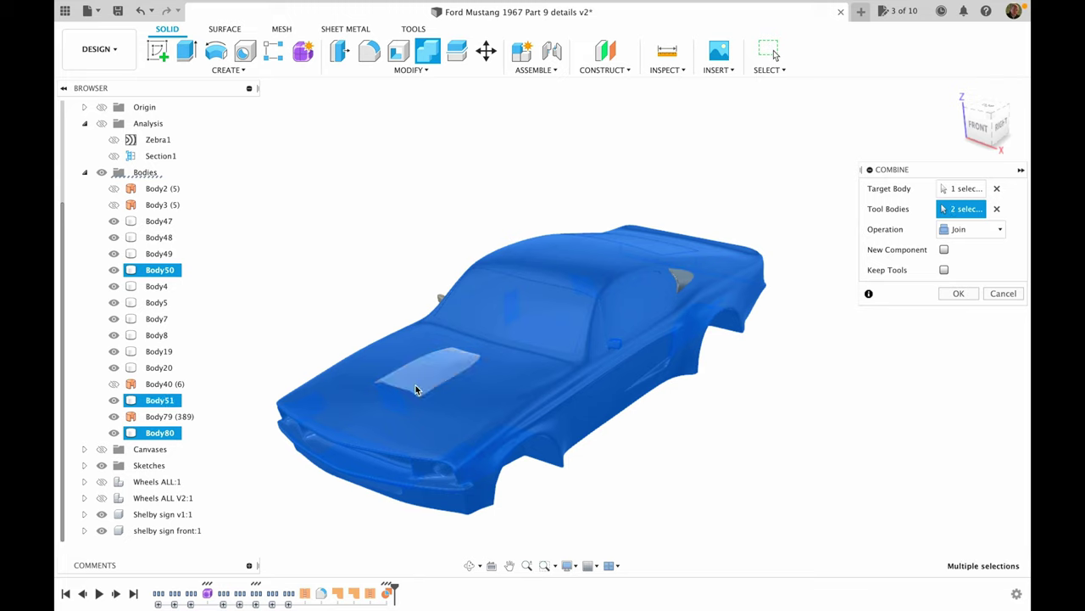
click(438, 299)
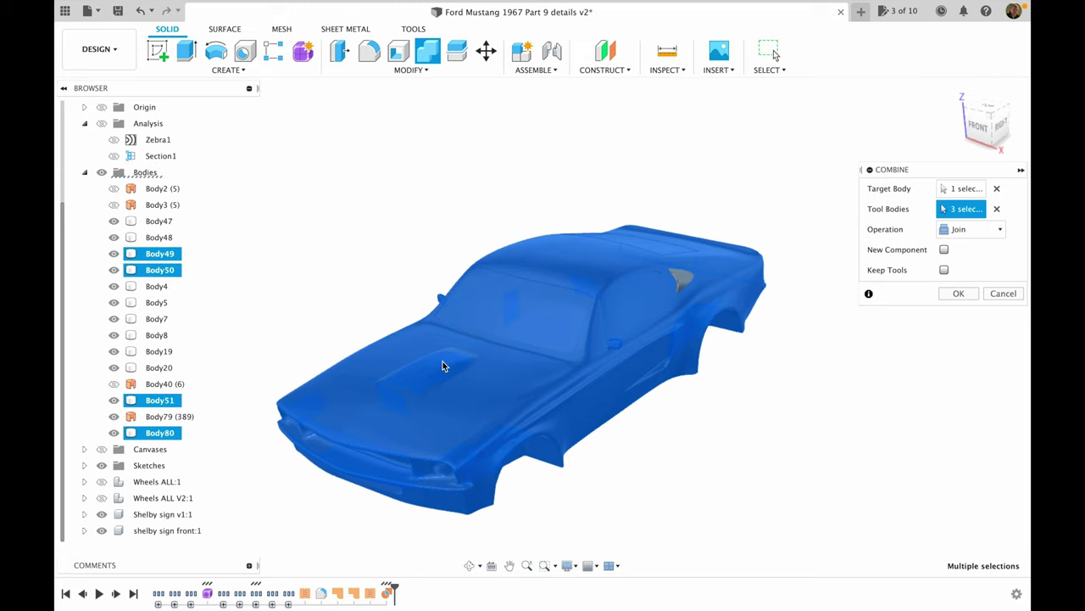
click(297, 431)
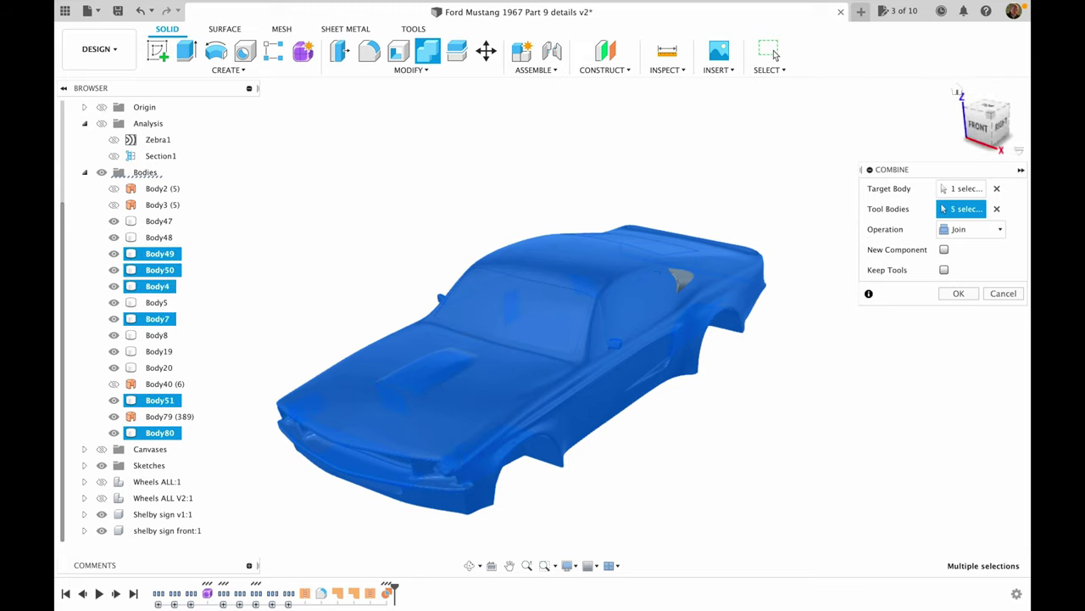
drag(999, 129, 983, 85)
click(445, 328)
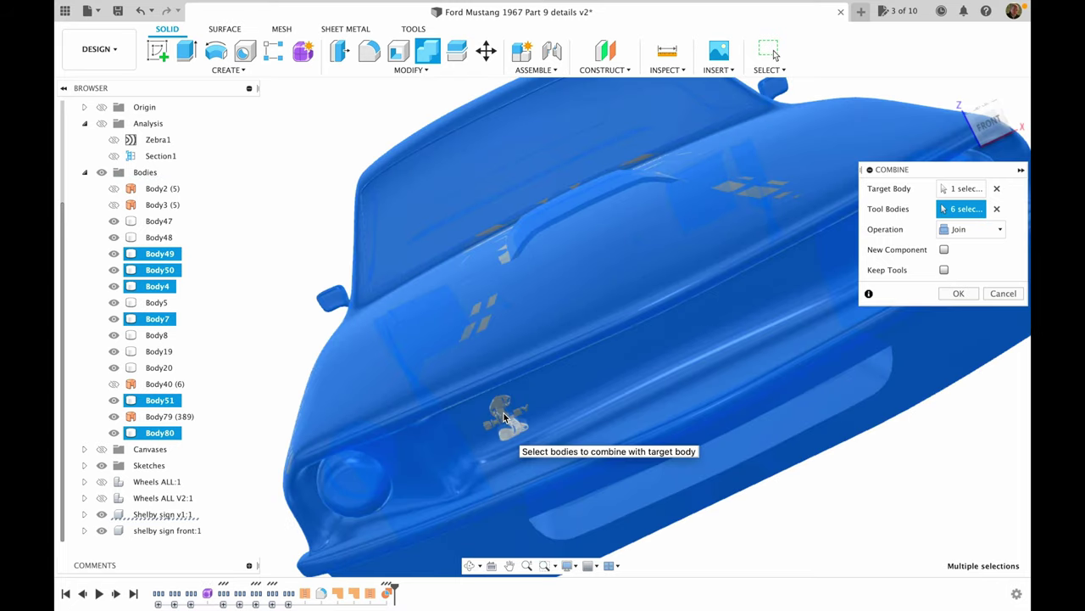
click(503, 413)
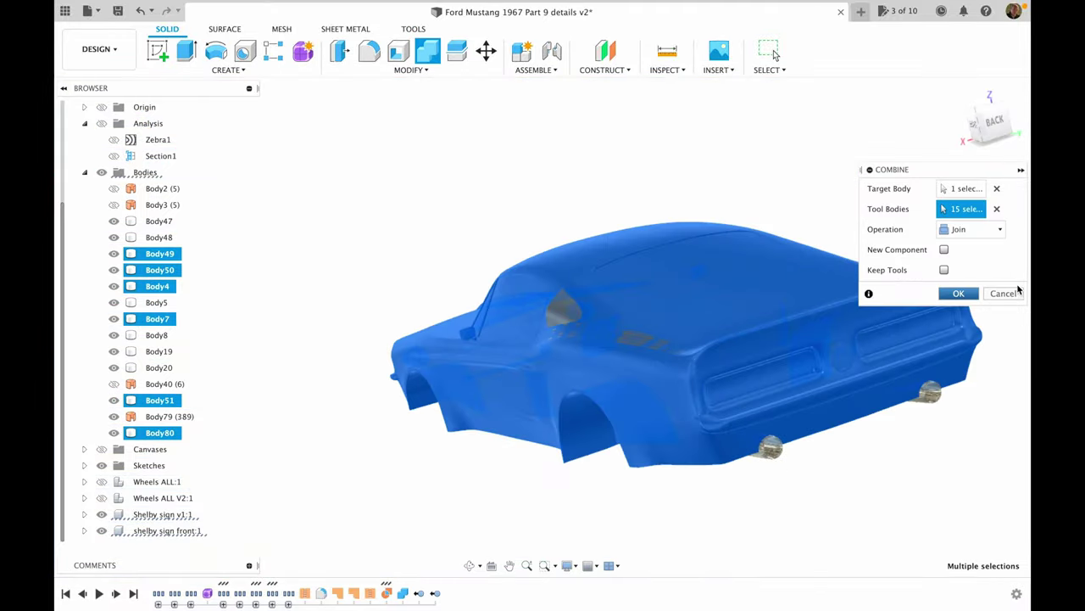
click(958, 292)
Hide the stitched surface Body79, leaving the combined solid Body80 shown.
click(114, 401)
click(115, 387)
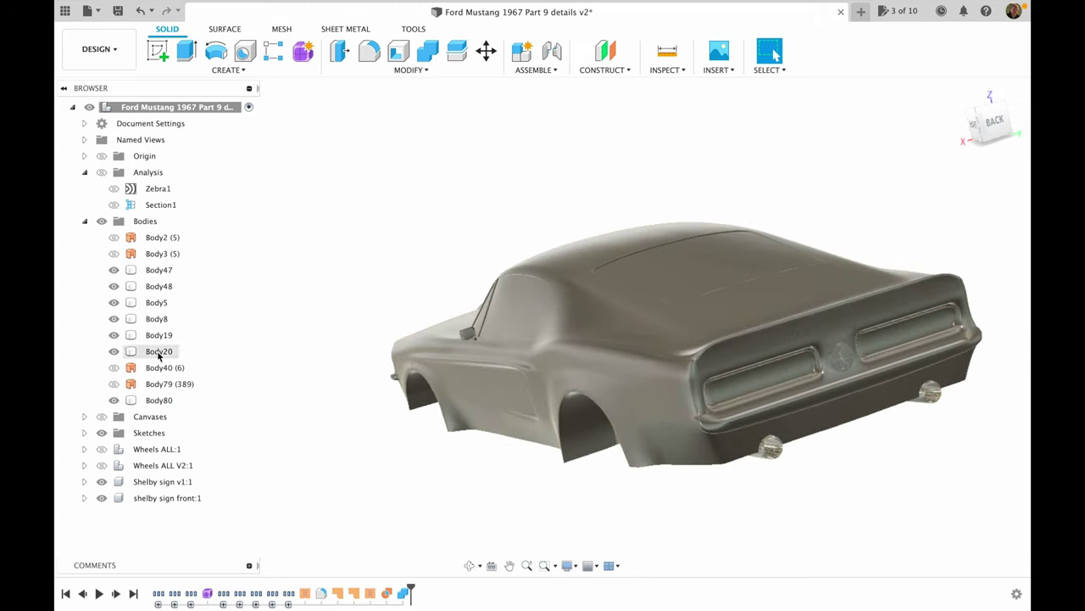
click(852, 330)
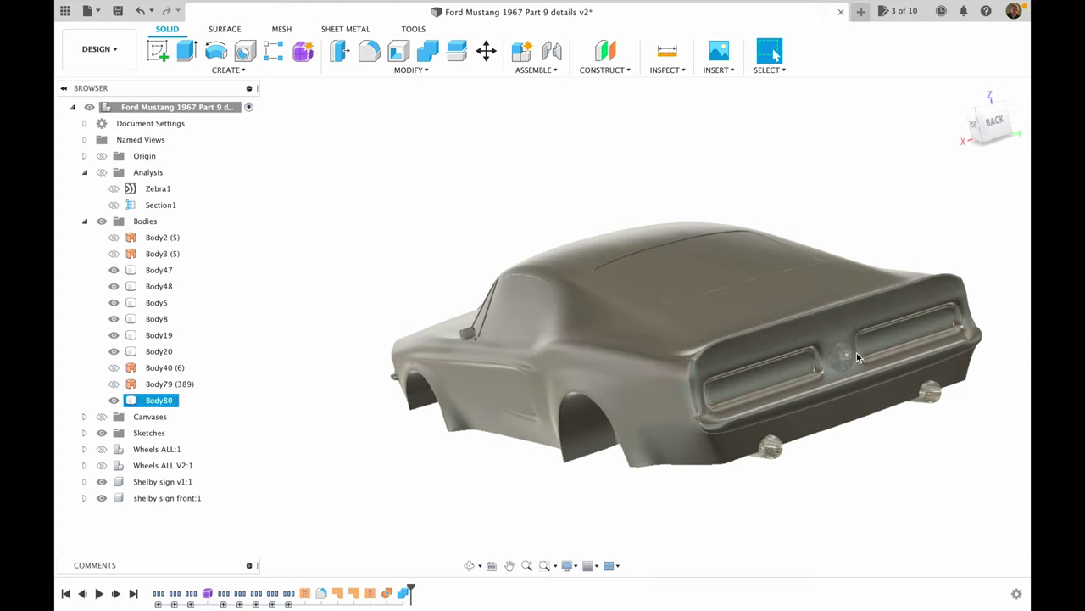
Combine both rear taillight panel bodies, Body19 and Body20, with the solid car Body80 using Join.
click(427, 50)
click(808, 378)
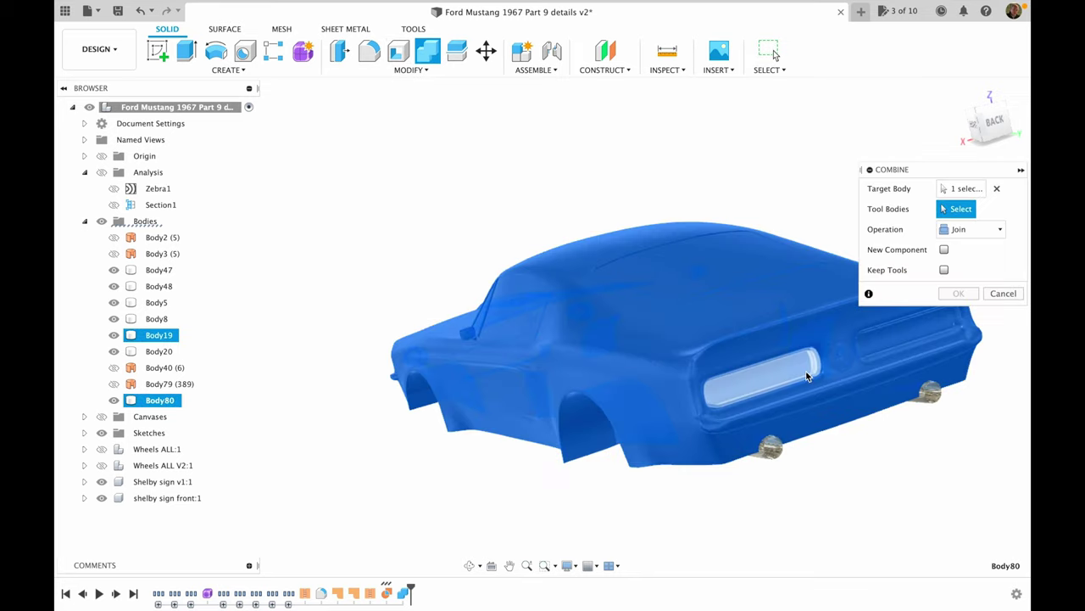
click(903, 344)
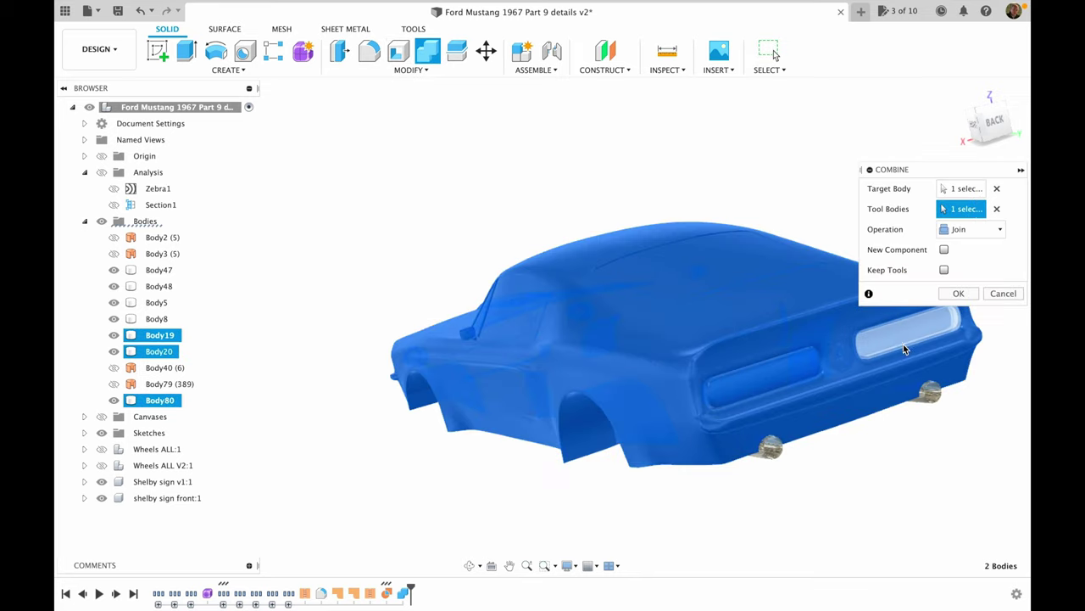
click(959, 294)
Examine the combined solid car from the side, underside, front and top, including the side mirror and hood scoop joints.
shift+middle_drag(959, 293, 797, 246)
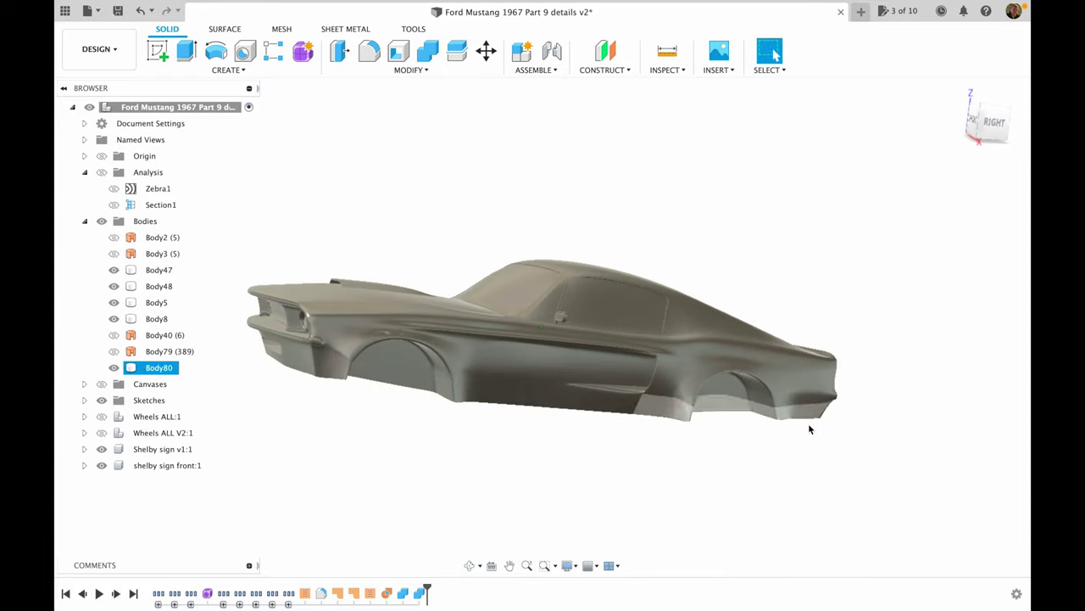
shift+middle_drag(738, 408, 703, 164)
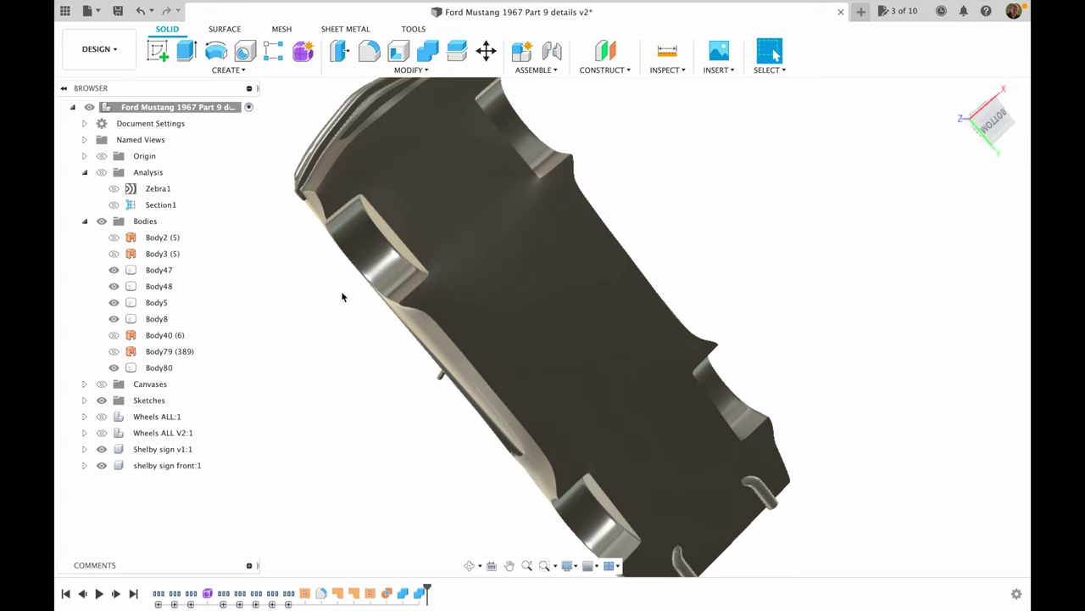
shift+middle_drag(834, 195, 831, 298)
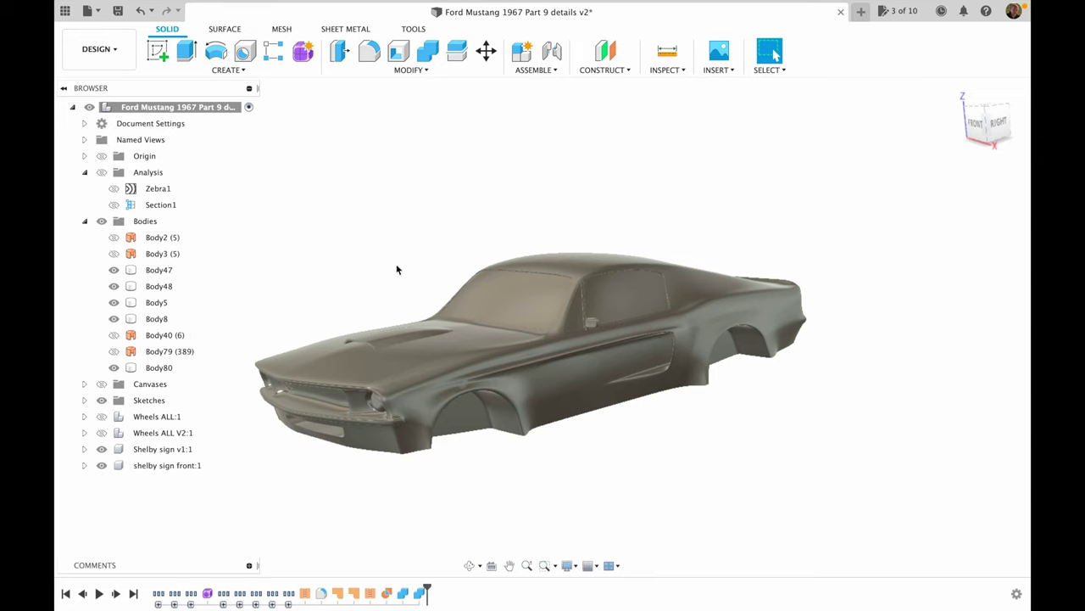
click(446, 222)
mouse_move(814, 235)
middle_down()
mouse_move(875, 235)
mouse_move(825, 236)
mouse_move(891, 247)
mouse_move(891, 233)
mouse_move(808, 265)
mouse_move(853, 266)
mouse_move(799, 242)
mouse_move(814, 213)
mouse_move(816, 229)
middle_up()
scroll(628, 322, up, 6)
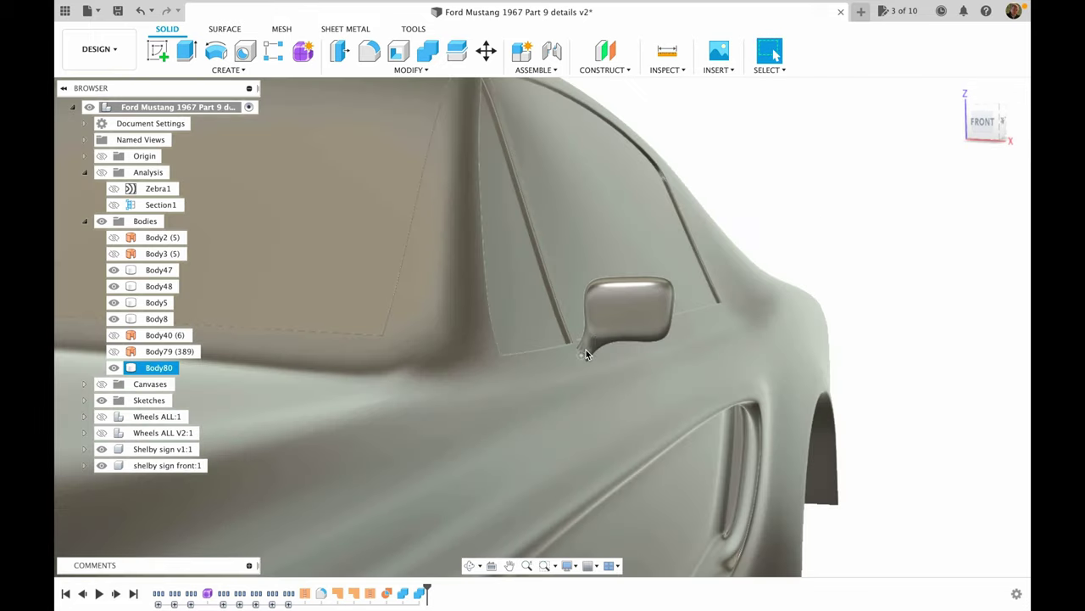
scroll(618, 355, down, 10)
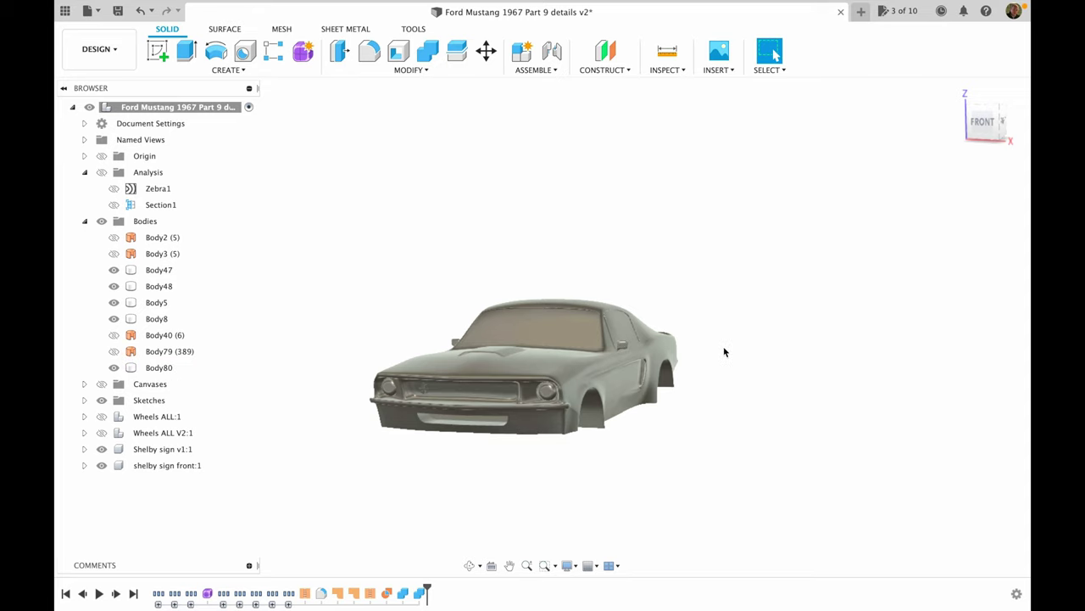
shift+middle_drag(716, 311, 583, 381)
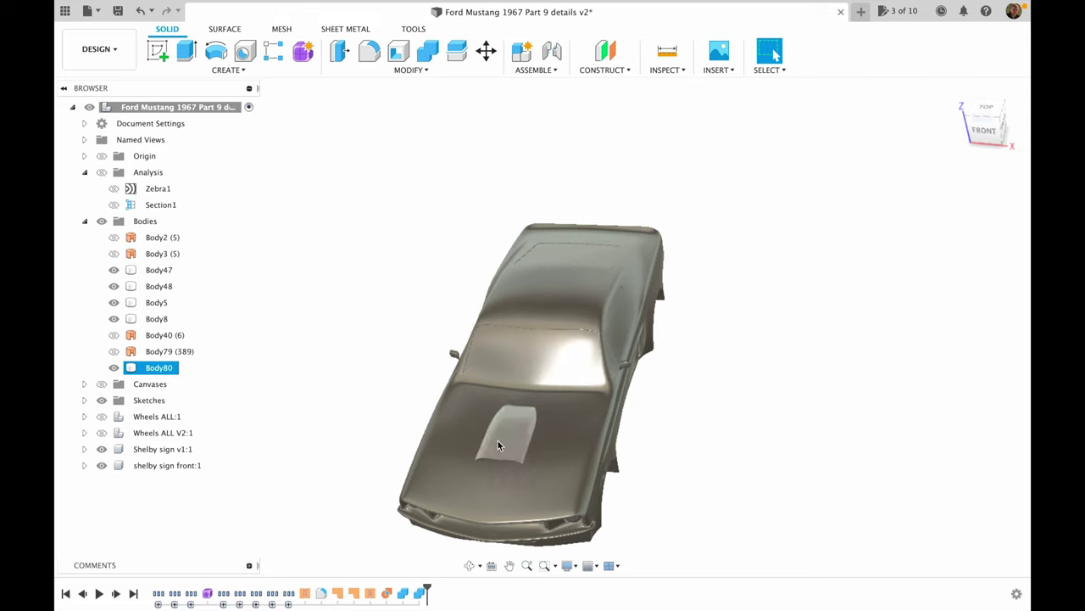
click(455, 300)
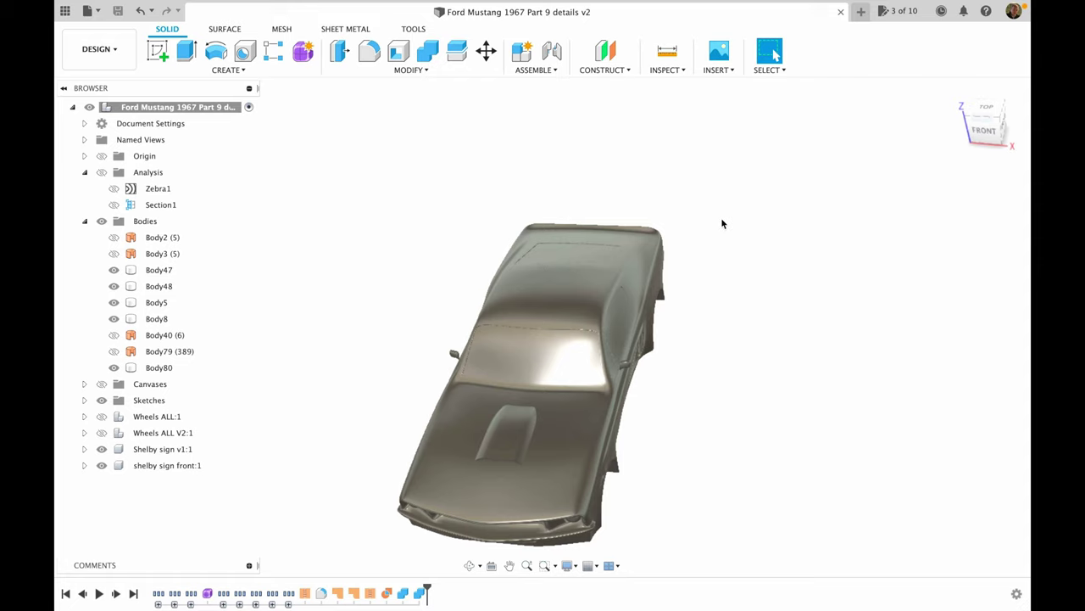
Undo the solid-building operations back to the open surface Body76 with all detail bodies and the V2 wheels shown.
click(141, 10)
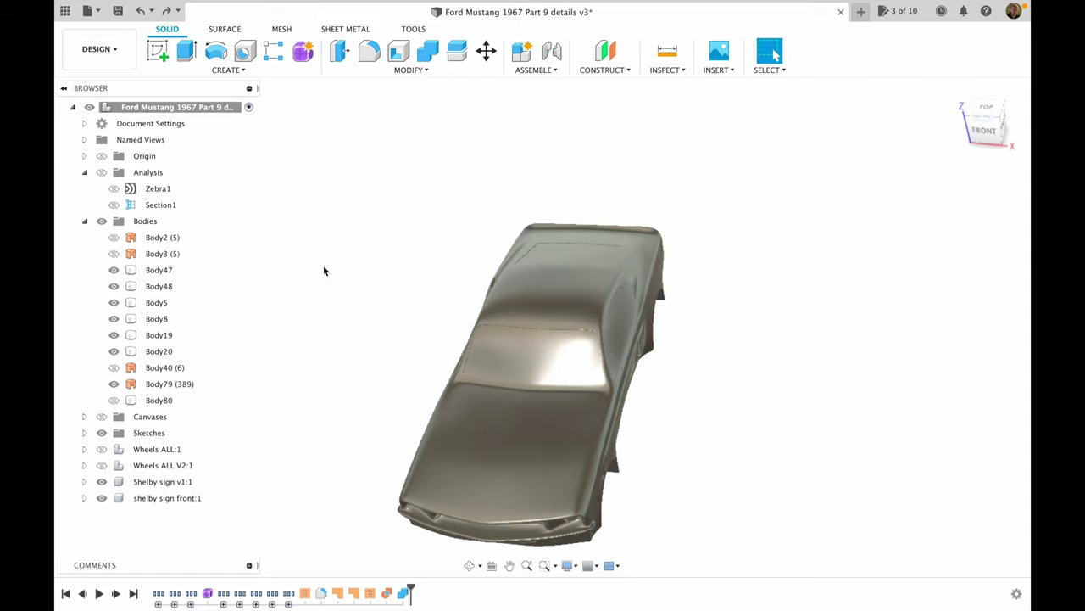
click(964, 92)
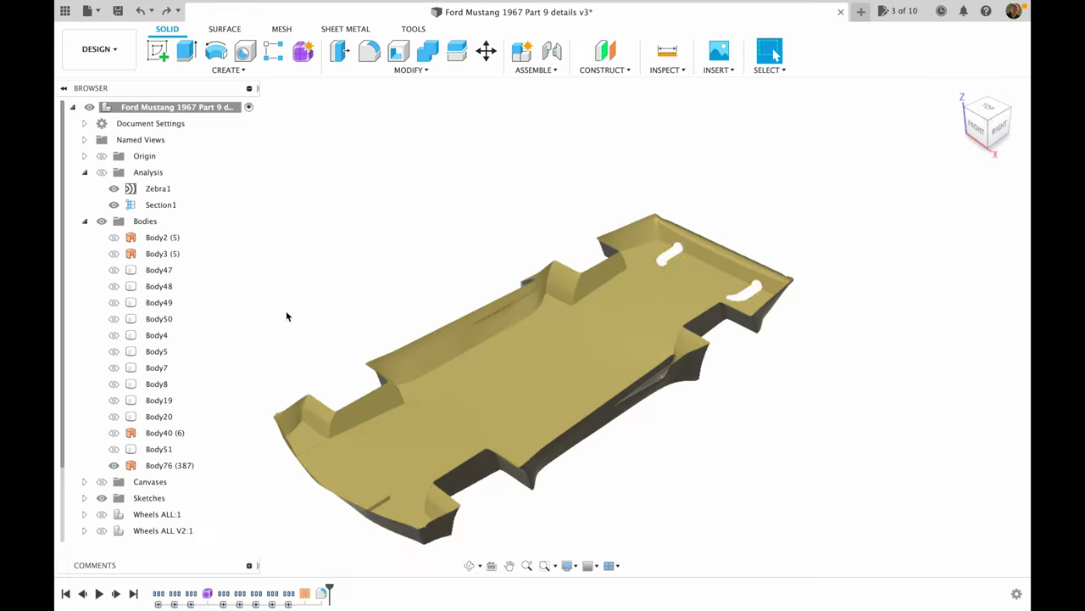
click(140, 10)
shift+middle_drag(848, 288, 638, 363)
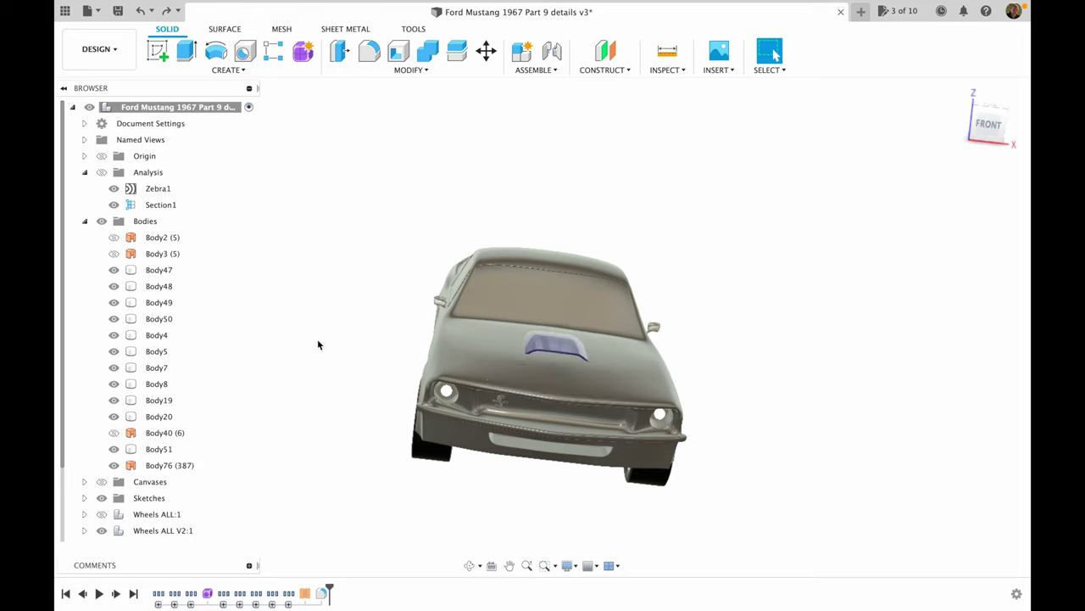
Display the car shaded with visible edges only and check the edge layout of surface Body76 on the hood.
click(170, 464)
key(super+5)
key(super+6)
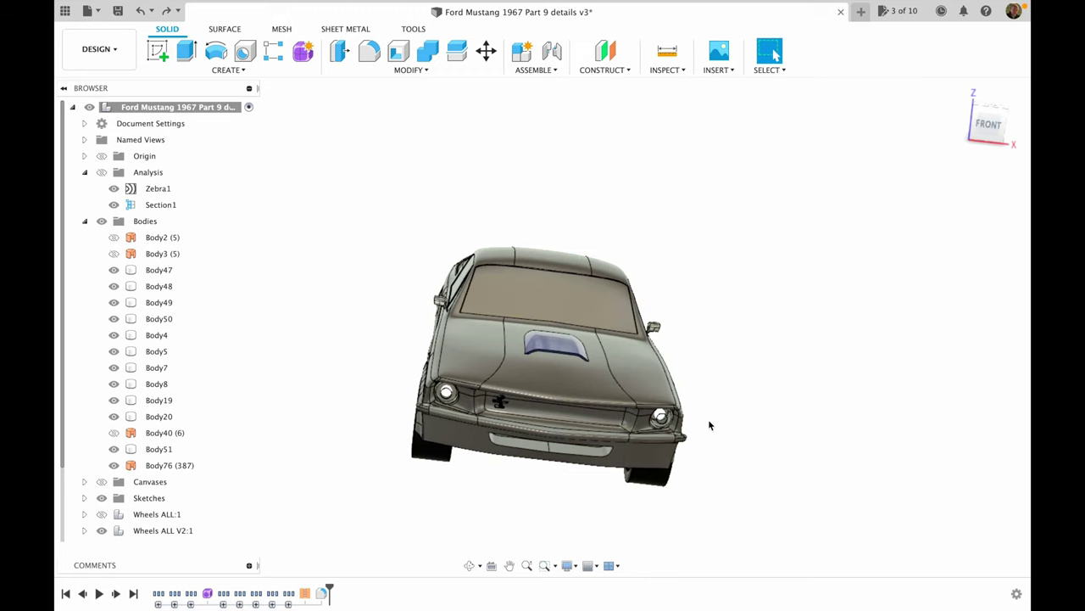
click(622, 373)
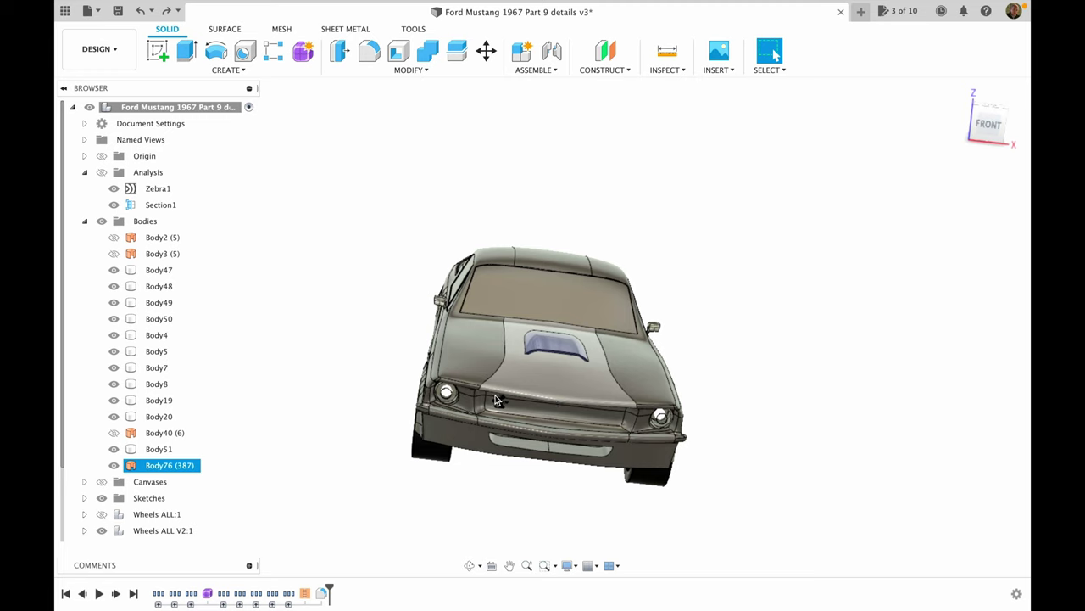
click(656, 295)
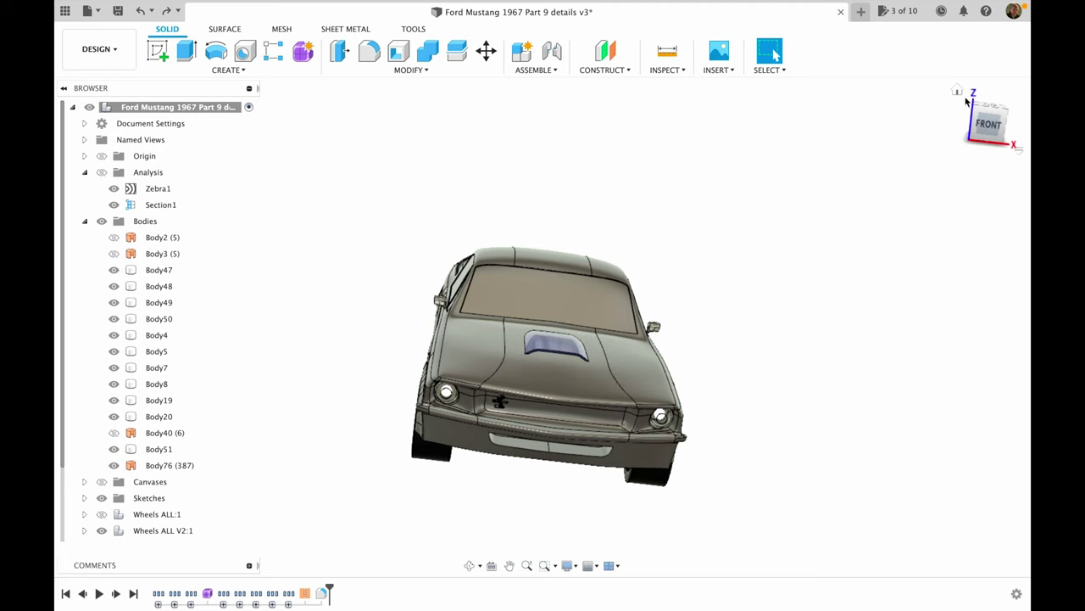
click(957, 90)
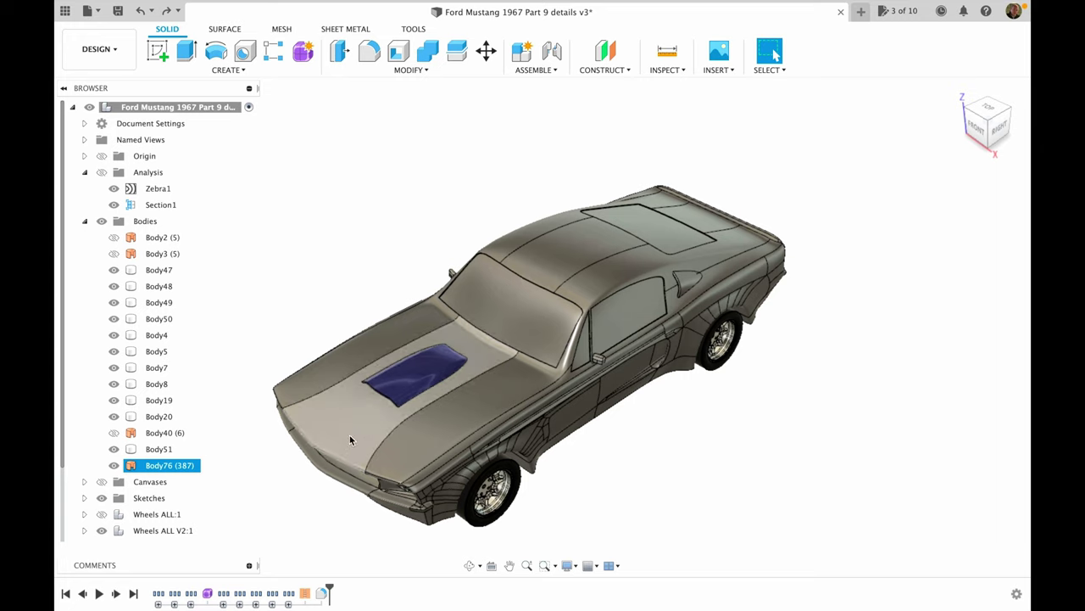
click(383, 189)
Sketch an origin-centered rectangle on the top plane, about as wide as the hood scoop and extending past both ends of the car.
click(240, 31)
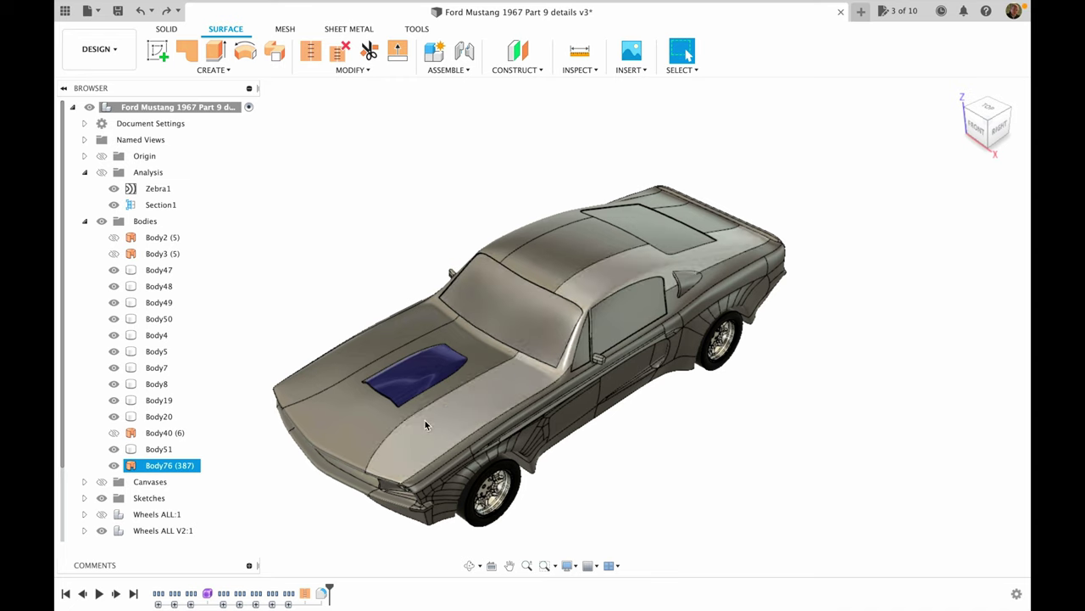
click(157, 51)
click(620, 365)
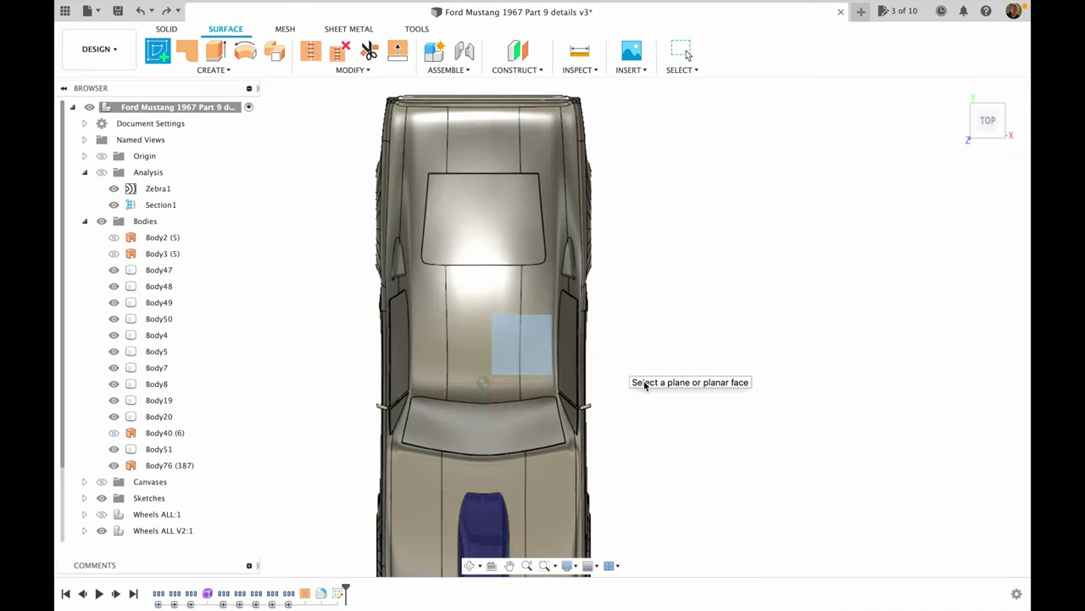
click(229, 70)
mouse_move(242, 100)
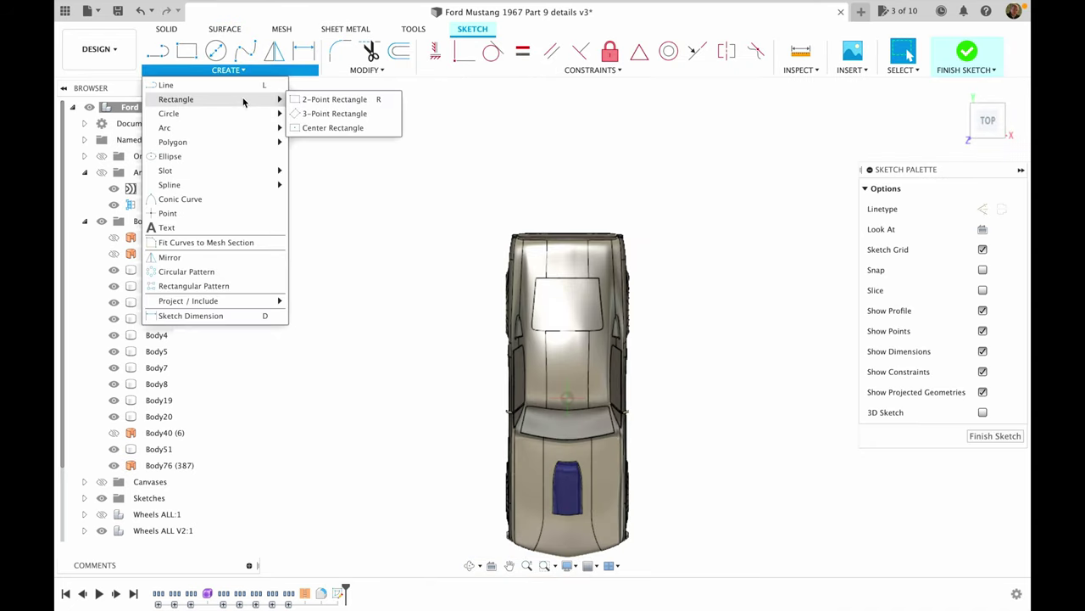
click(331, 127)
click(568, 396)
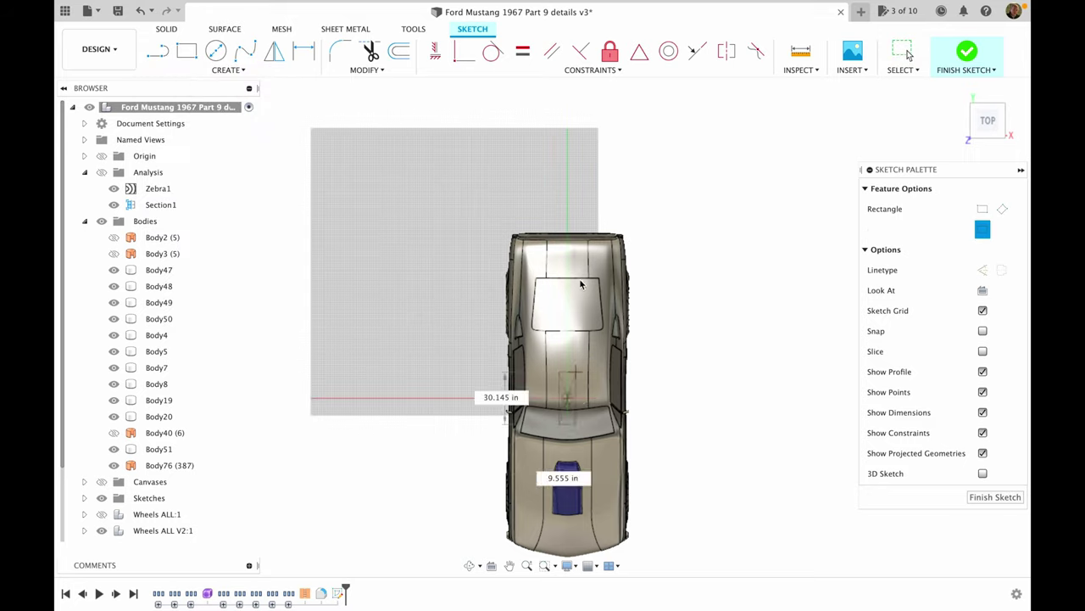
click(583, 206)
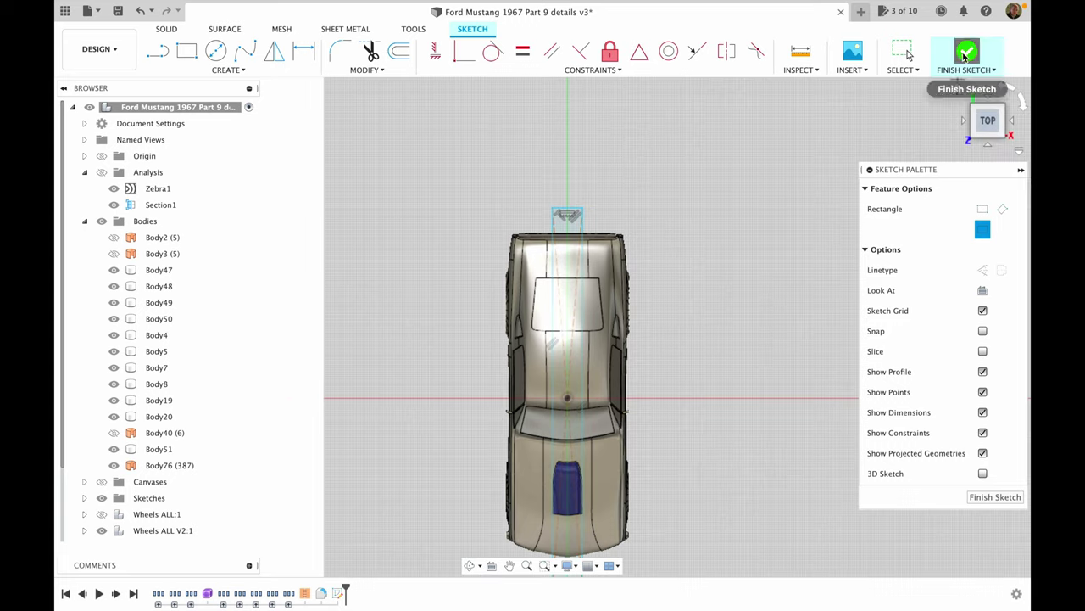
click(965, 56)
Split surface Body76 with the stripe rectangle sketch as the splitting tool, keeping the tool extension enabled.
click(351, 70)
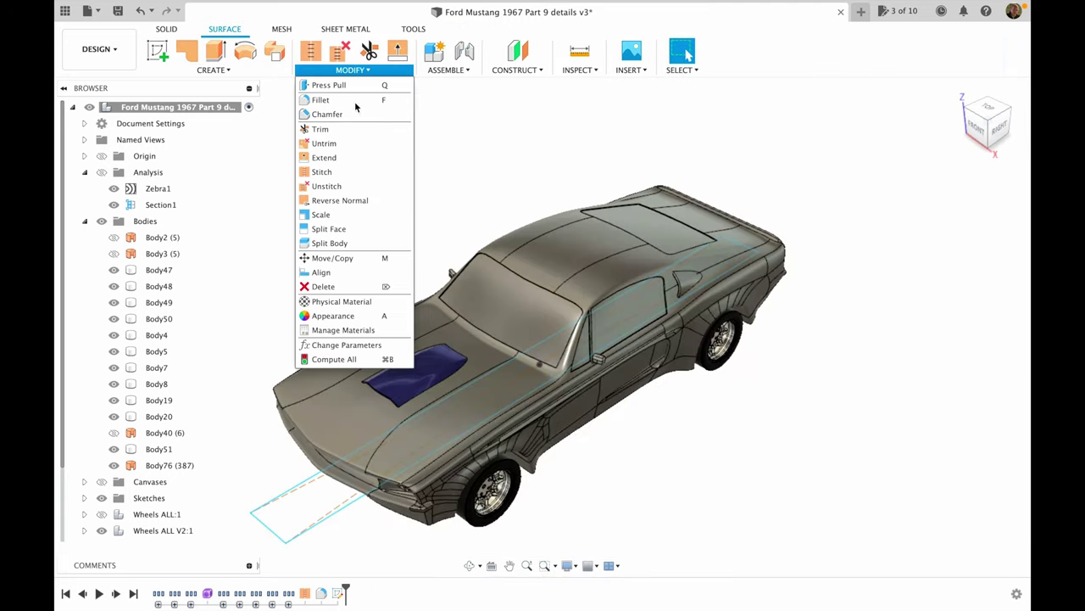
click(350, 243)
click(493, 394)
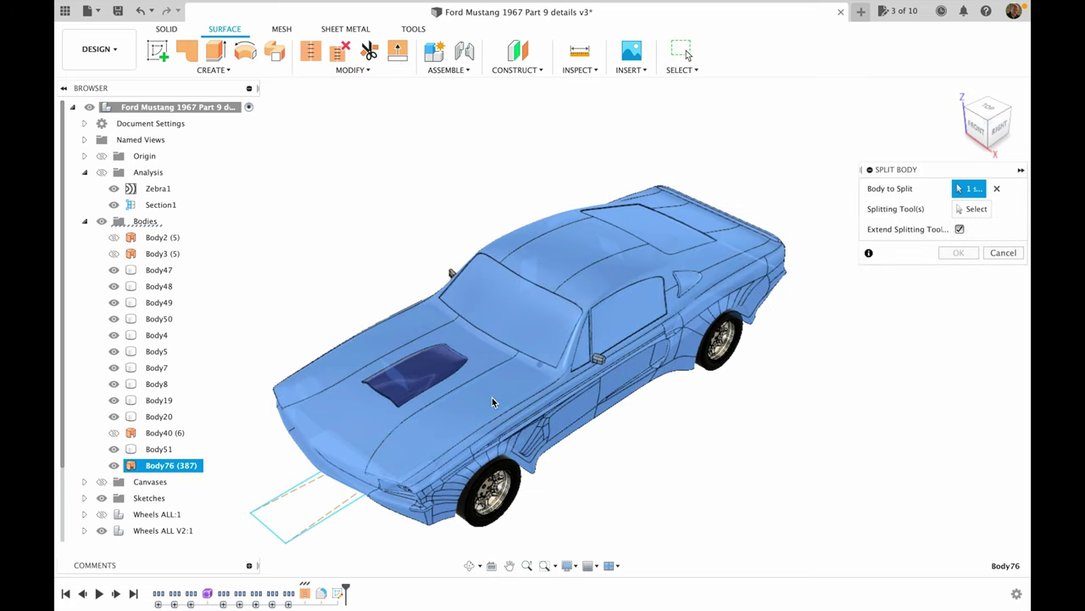
click(312, 535)
drag(964, 98, 952, 252)
click(953, 253)
click(957, 90)
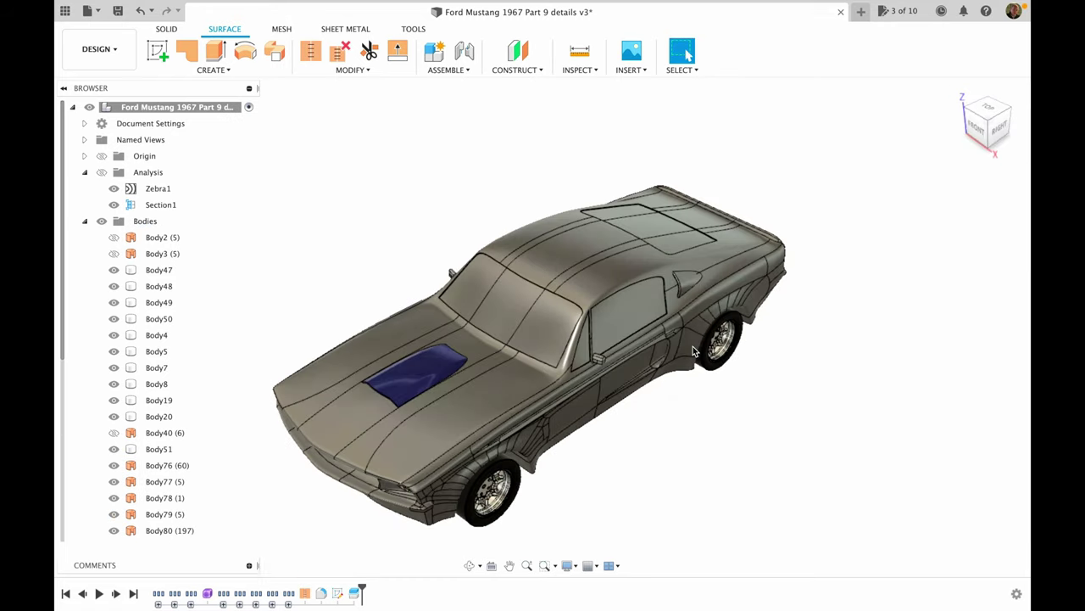
click(895, 394)
shift+middle_drag(913, 320, 746, 314)
Switch to the Render workspace.
click(111, 47)
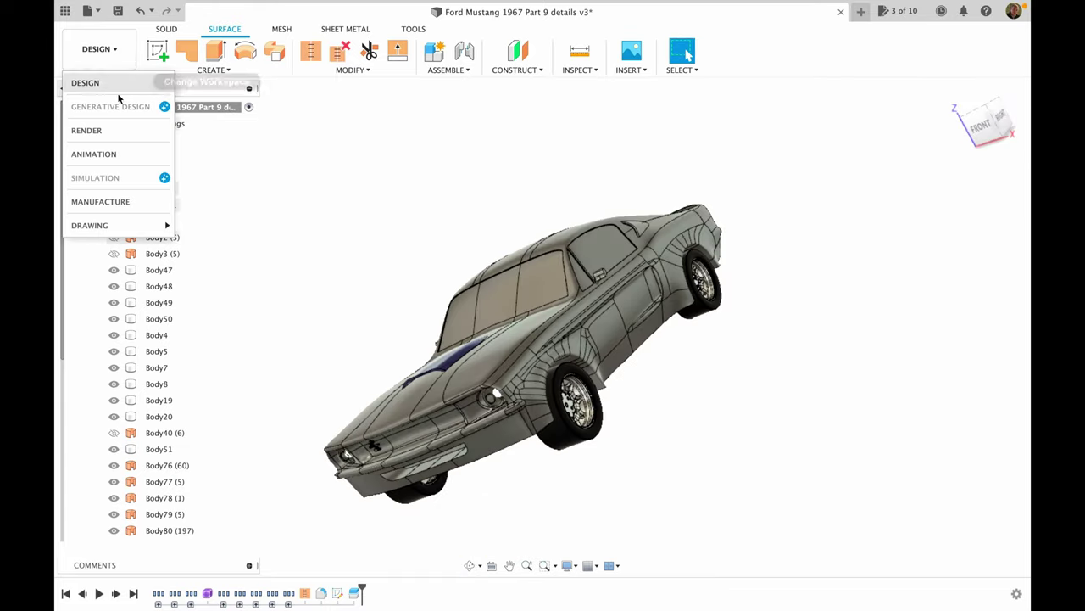
click(145, 138)
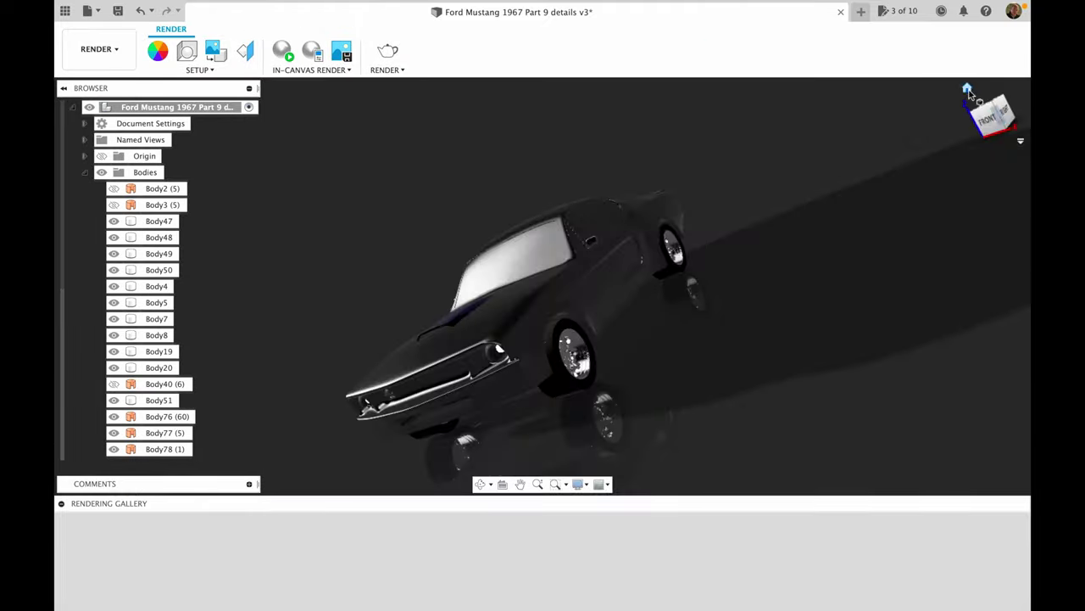
click(968, 90)
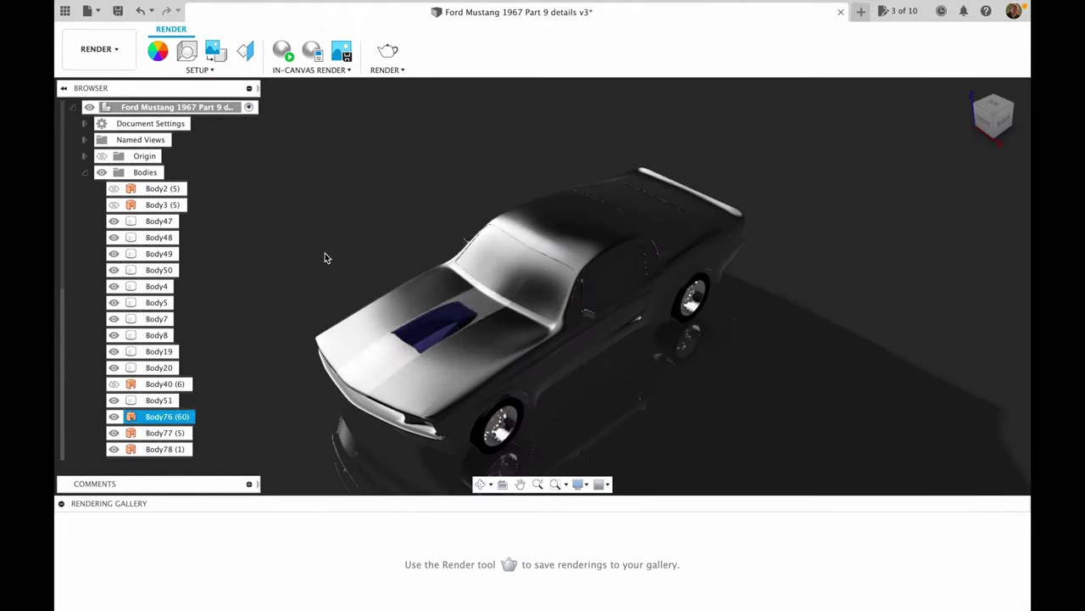
Apply Paint - Metal Flake (Blue) to the body surfaces on both sides of the center stripe, removing their face appearances.
click(157, 68)
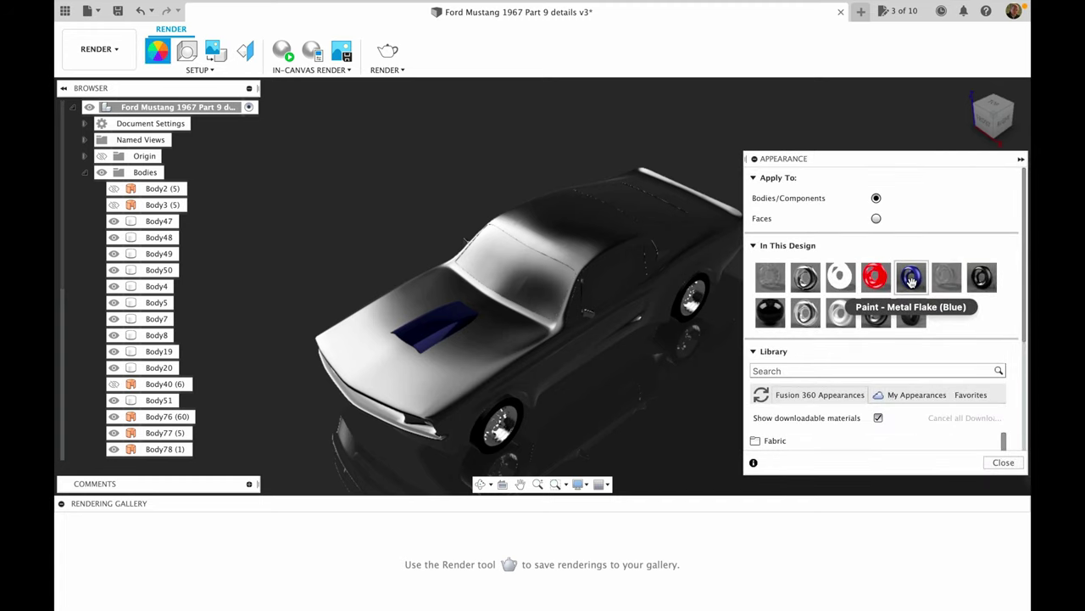
drag(912, 277, 542, 351)
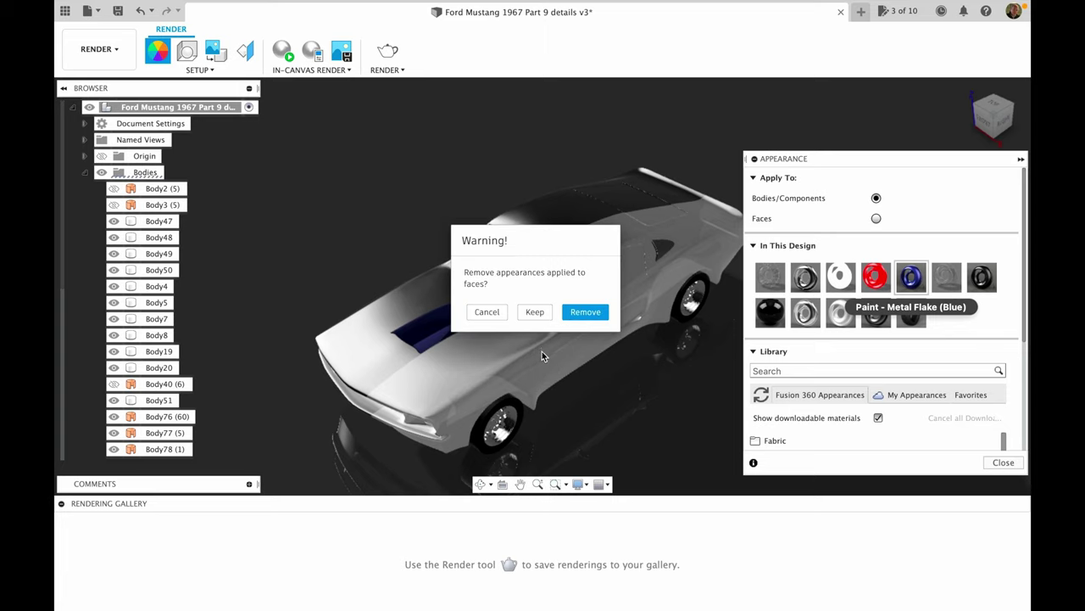
click(575, 312)
drag(912, 277, 352, 343)
click(582, 311)
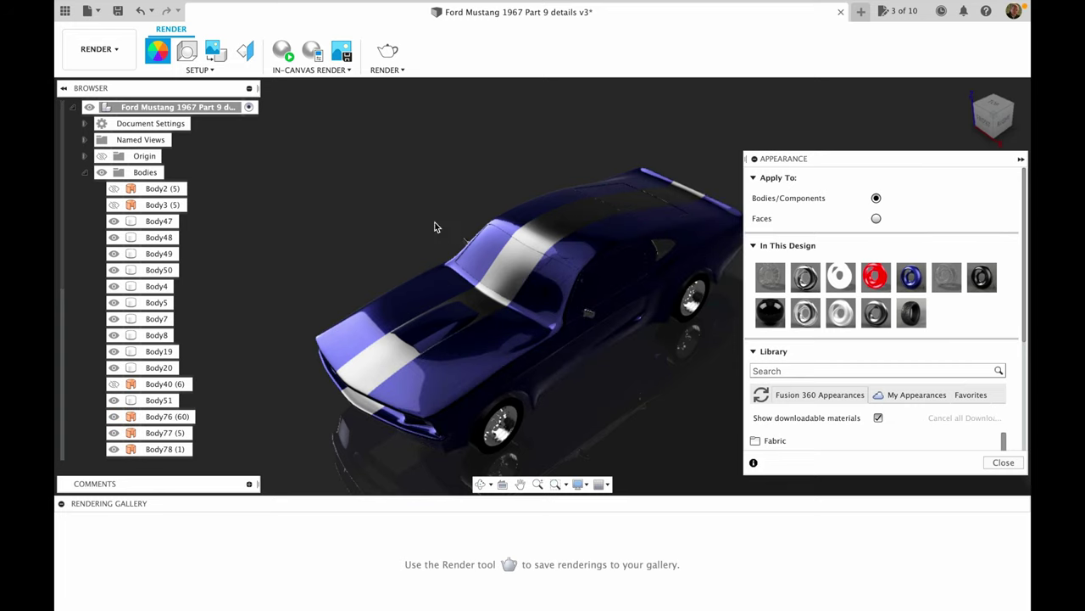
Apply Paint - Metal Flake (Silver) to the center stripe surface body.
shift+middle_drag(415, 217, 685, 271)
scroll(887, 366, down, 10)
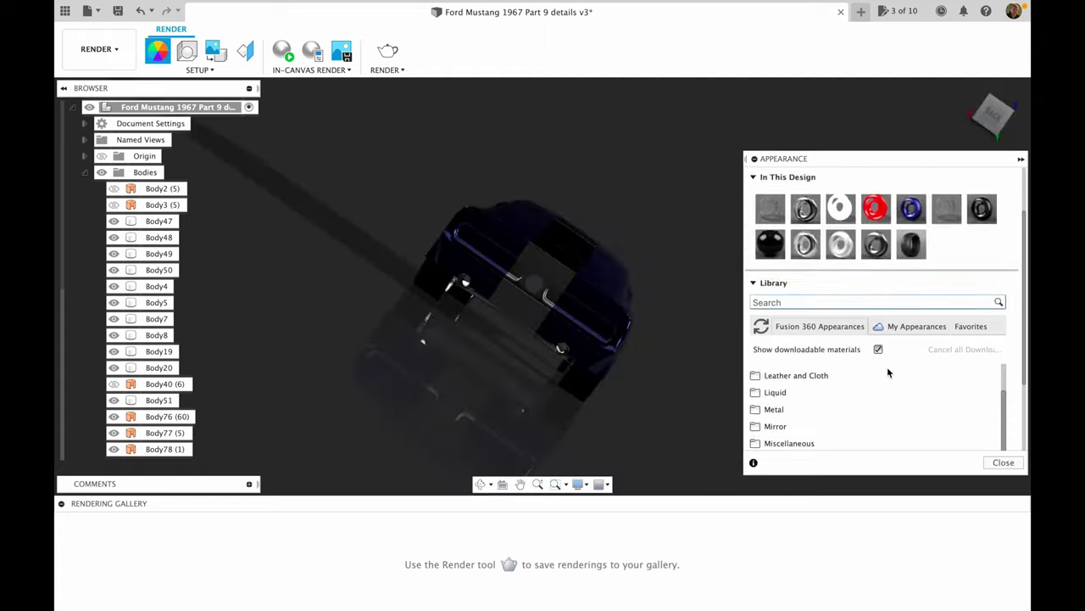
scroll(847, 364, up, 3)
scroll(792, 362, down, 3)
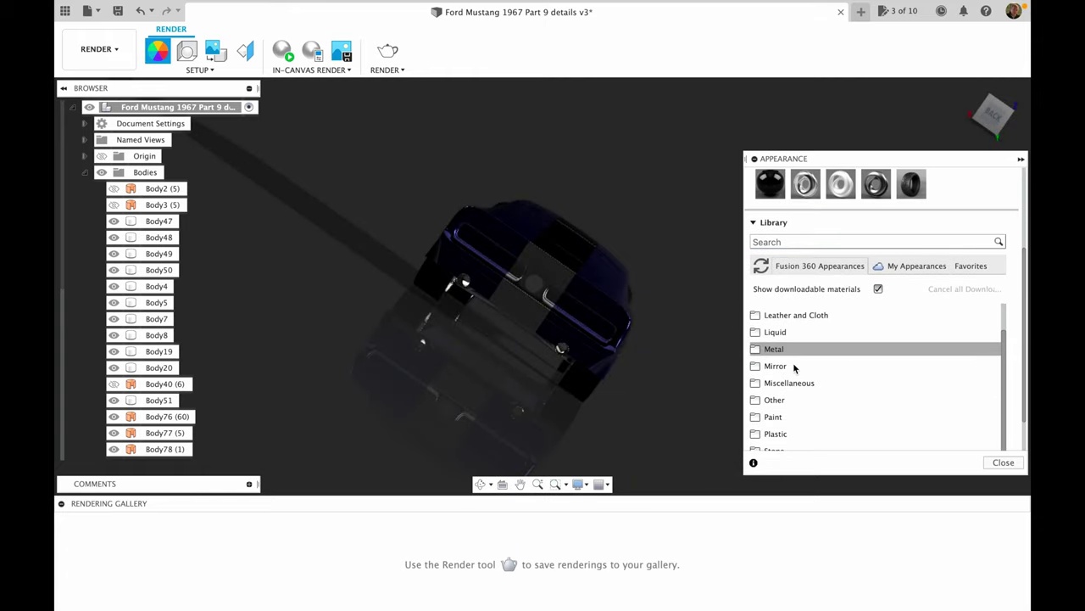
click(787, 373)
scroll(814, 399, down, 1)
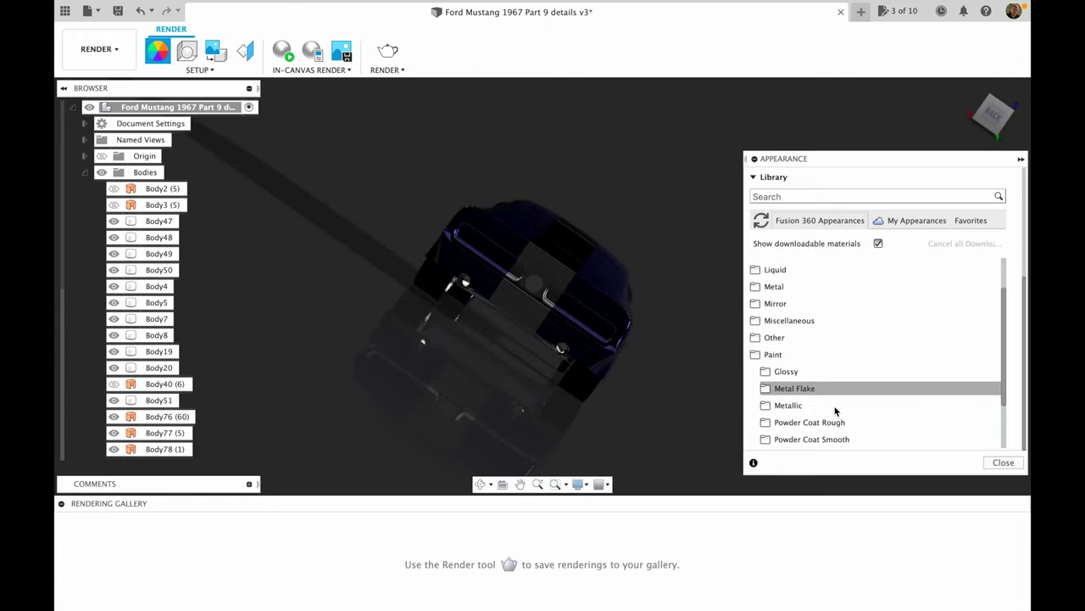
click(829, 390)
scroll(835, 399, down, 4)
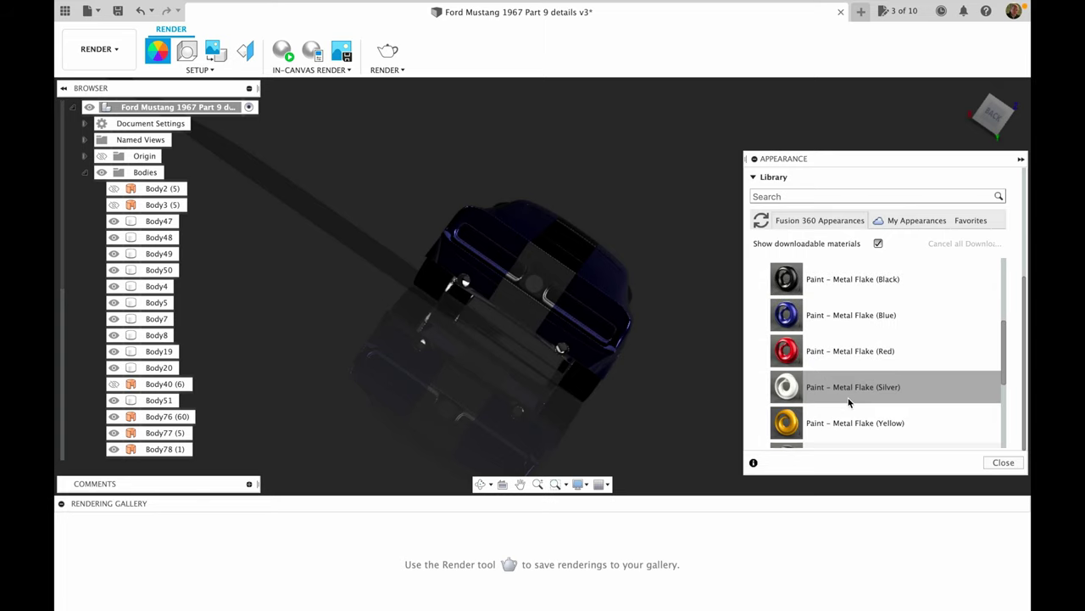
scroll(821, 391, down, 4)
scroll(851, 392, up, 6)
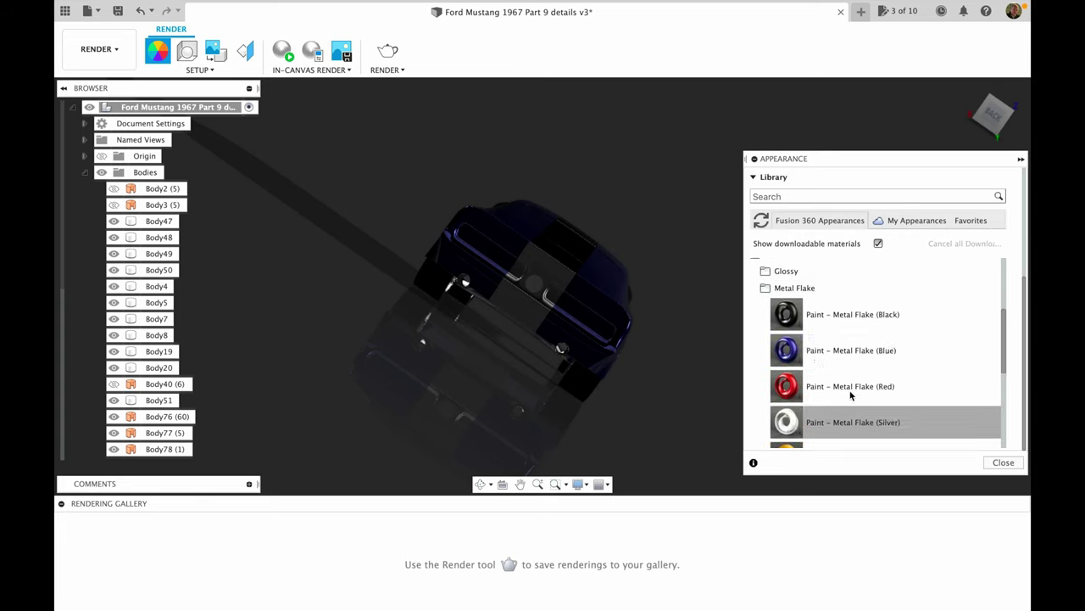
scroll(851, 395, down, 3)
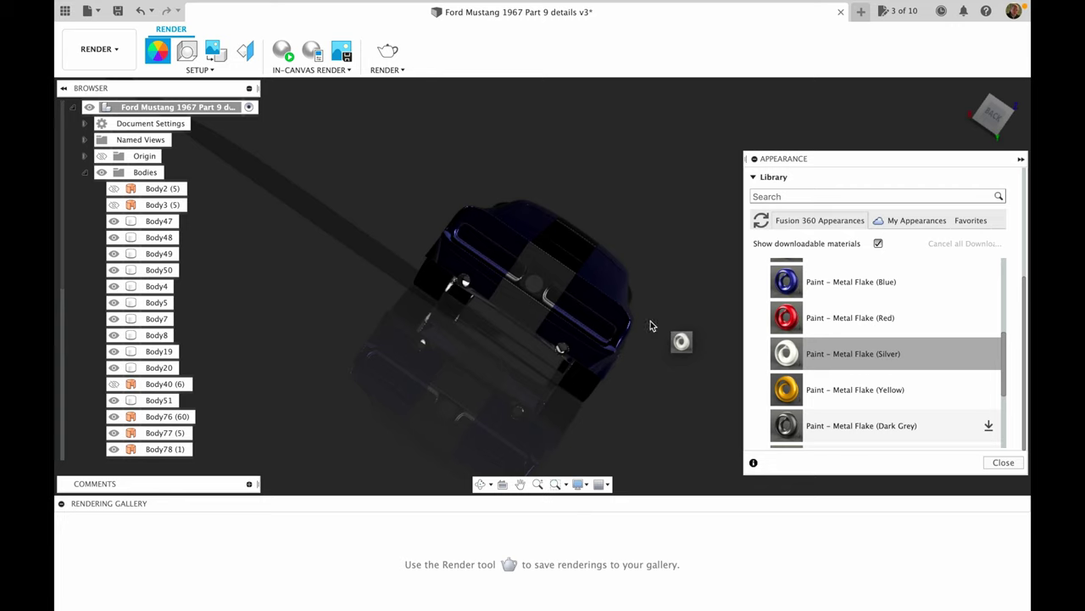
drag(651, 320, 556, 277)
click(585, 312)
shift+middle_drag(683, 198, 580, 295)
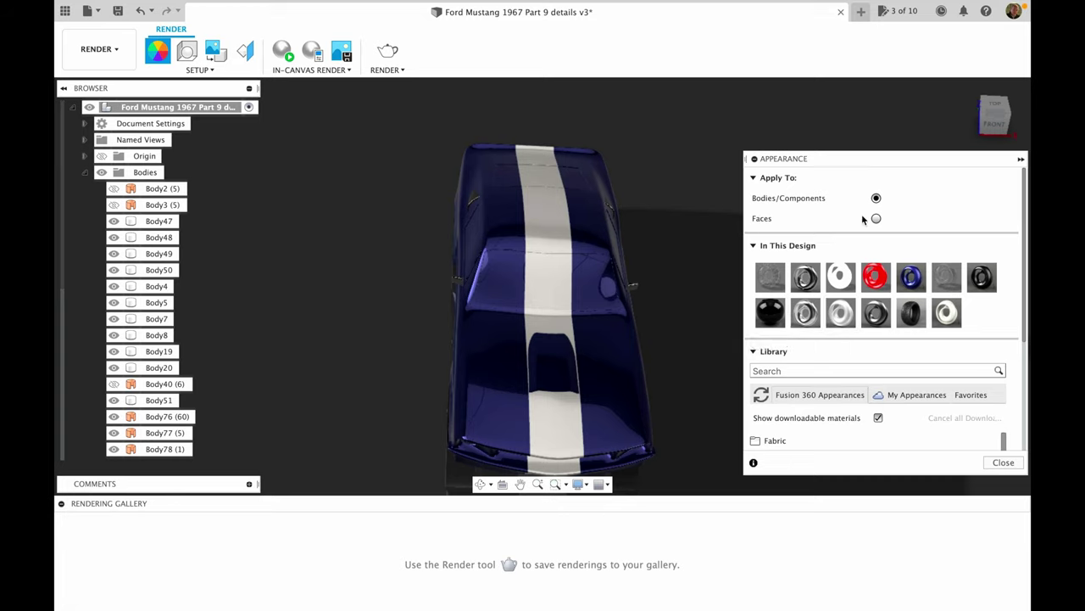
Apply the glossy black appearance already in the design to the window faces, using face-level assignment.
mouse_move(624, 285)
mouse_down()
mouse_move(513, 290)
mouse_move(609, 313)
mouse_move(610, 289)
mouse_up()
scroll(450, 252, up, 3)
shift+middle_drag(450, 251, 594, 280)
drag(770, 312, 517, 316)
scroll(628, 280, down, 3)
shift+middle_drag(508, 297, 636, 322)
drag(770, 312, 590, 319)
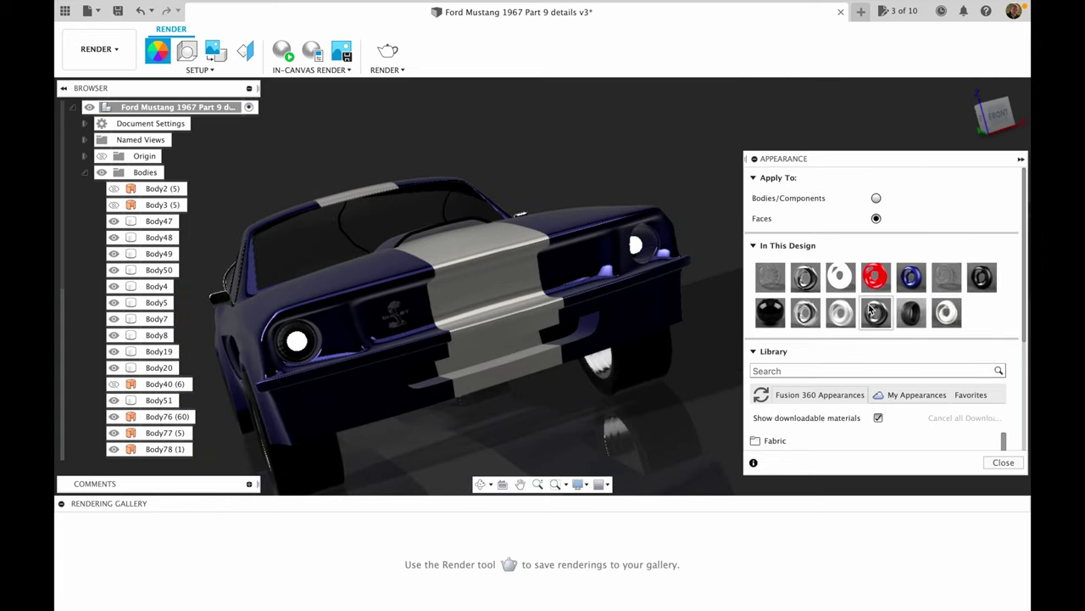
Apply Aluminum Mesh - Expanded Thick to the front grille faces and the lower bumper intake faces.
scroll(869, 318, down, 3)
scroll(865, 325, down, 3)
scroll(853, 339, up, 3)
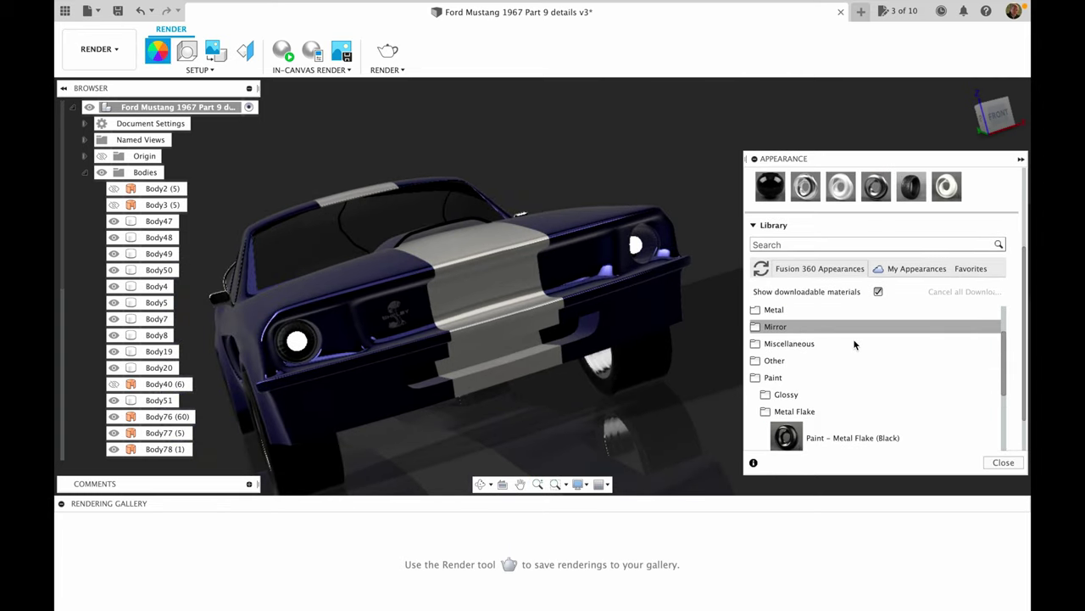
click(774, 380)
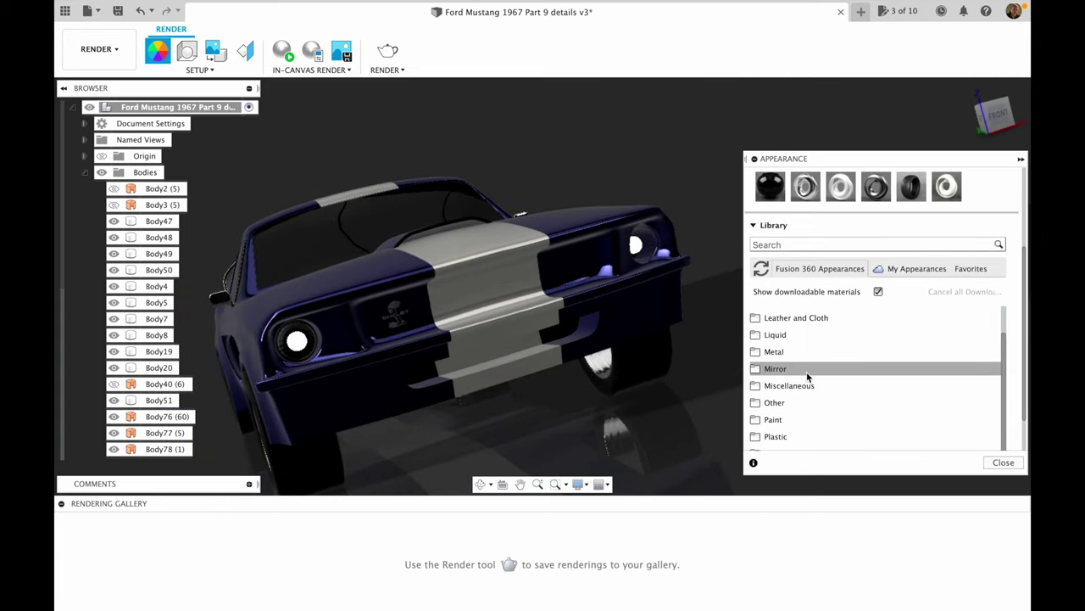
click(795, 353)
click(816, 363)
scroll(863, 387, down, 5)
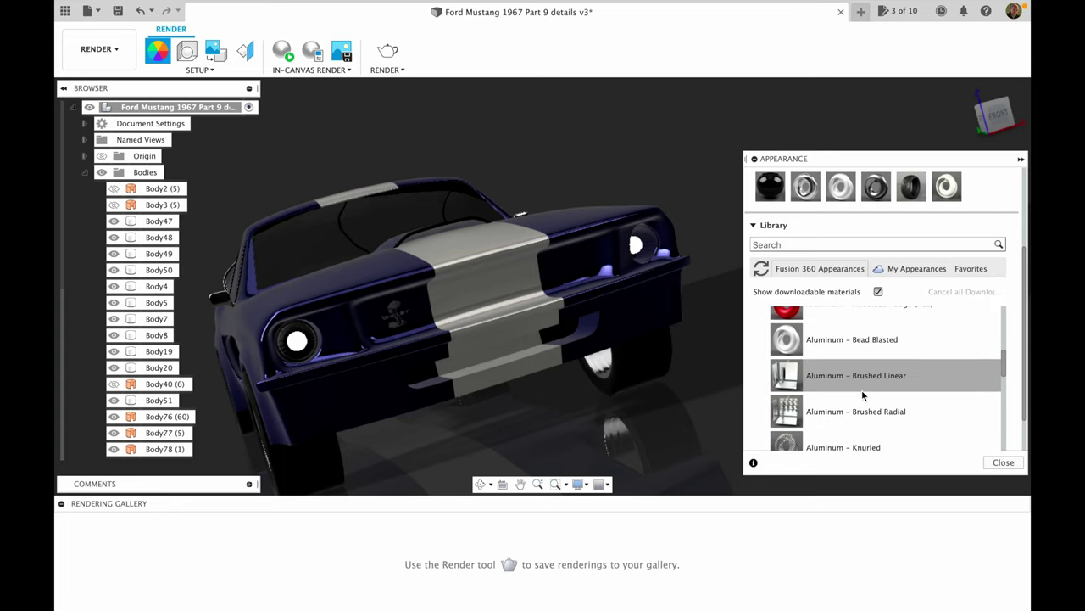
scroll(871, 412, down, 3)
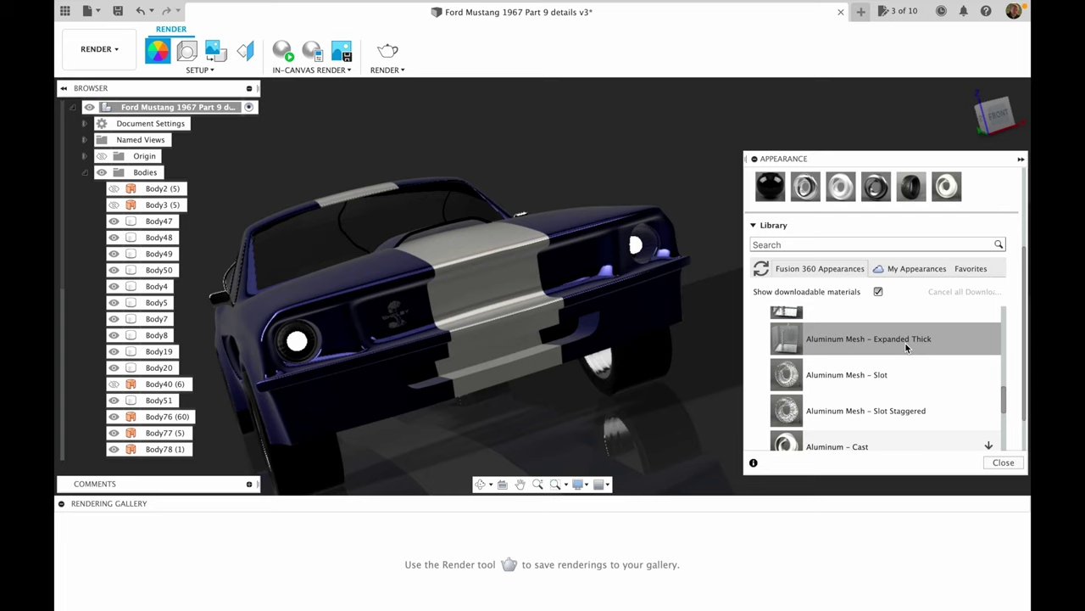
drag(715, 359, 397, 315)
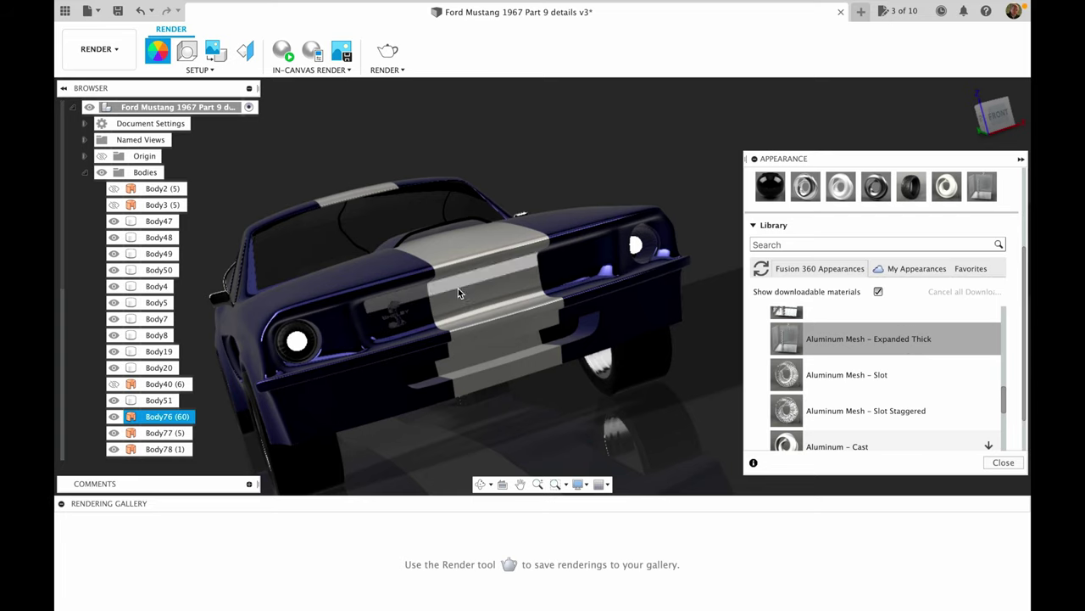
drag(853, 343, 549, 259)
drag(834, 343, 419, 316)
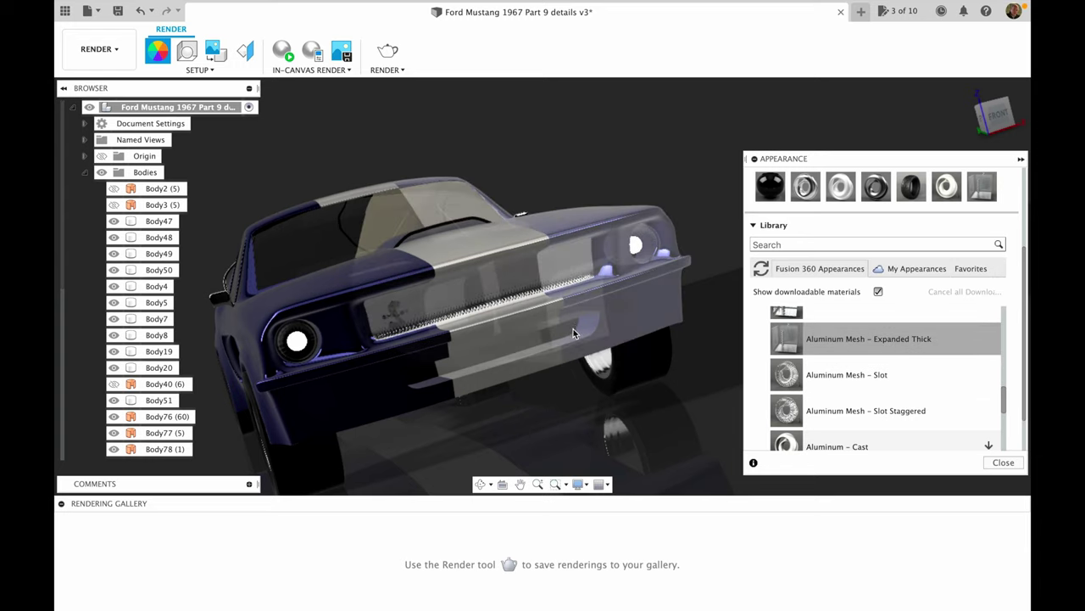
scroll(540, 366, up, 5)
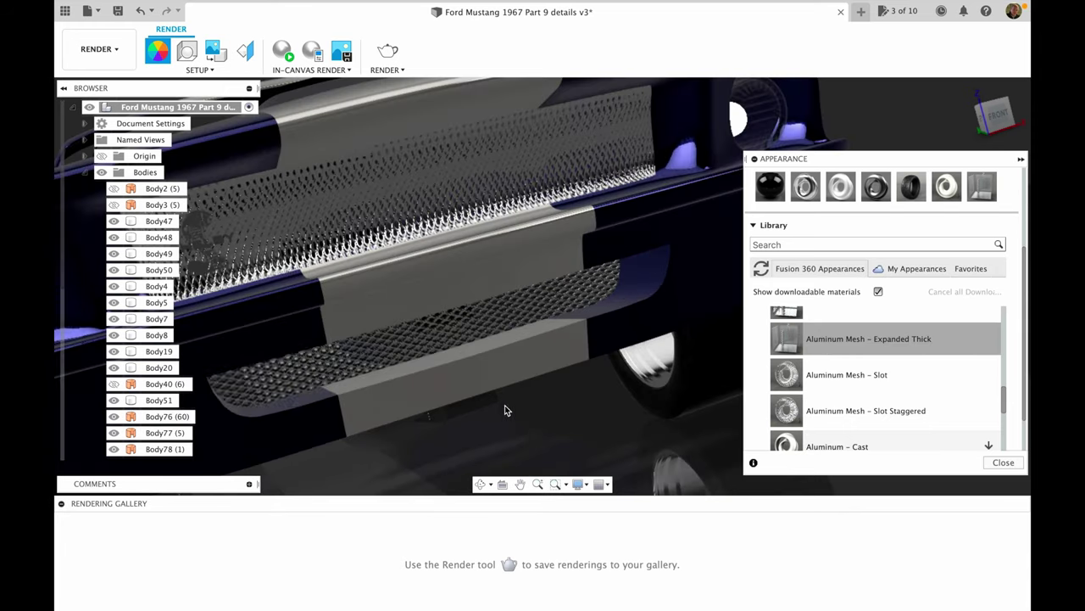
scroll(507, 407, down, 5)
Hide the taillight covers Body20 and Body19 to expose the recessed faces behind them.
shift+middle_drag(611, 271, 507, 295)
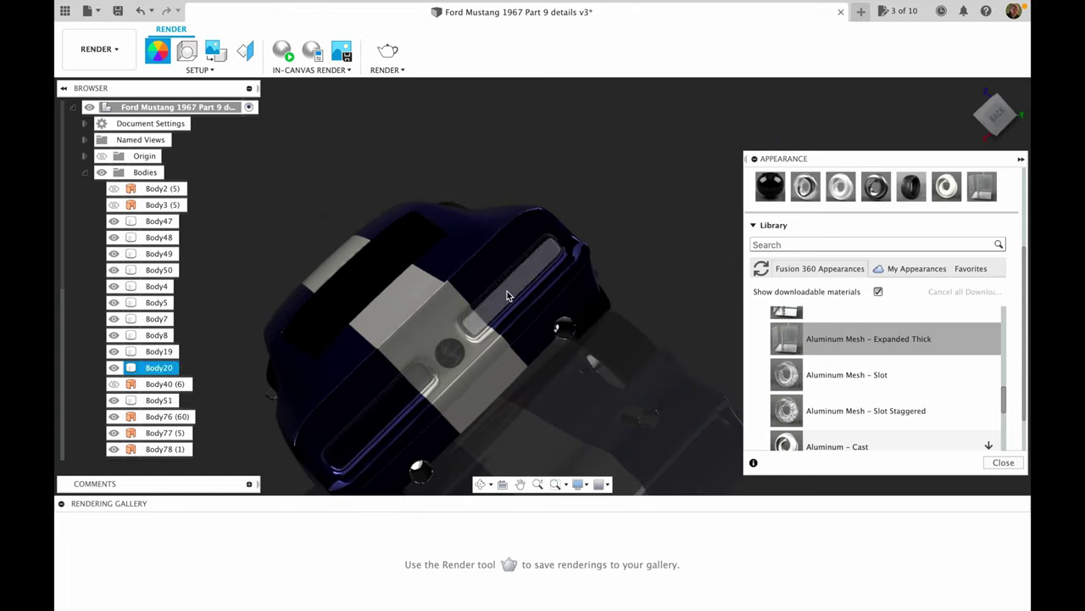
scroll(507, 296, up, 2)
click(114, 370)
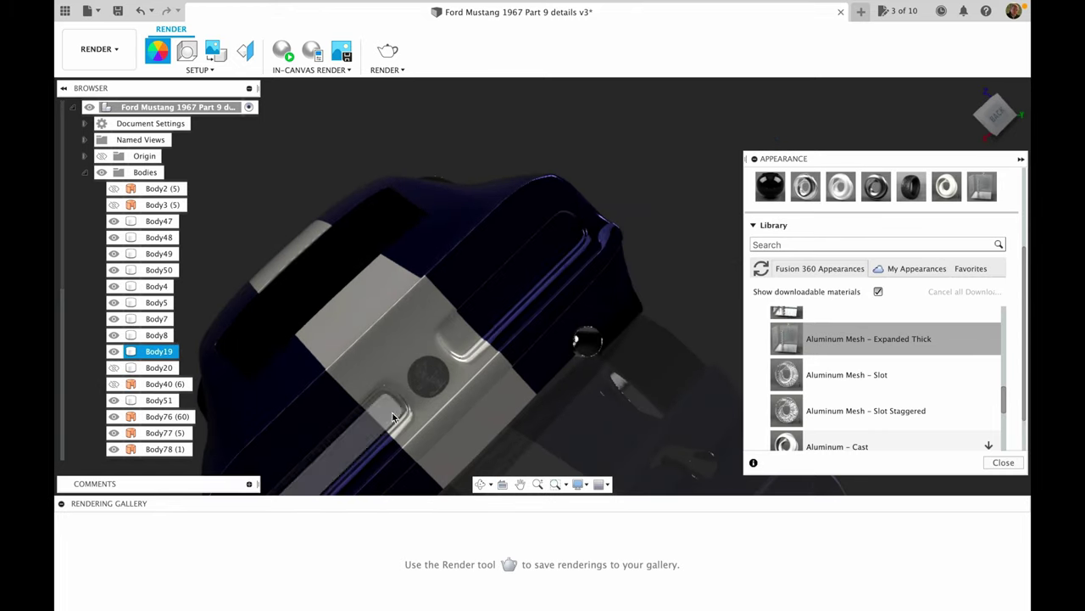
click(115, 351)
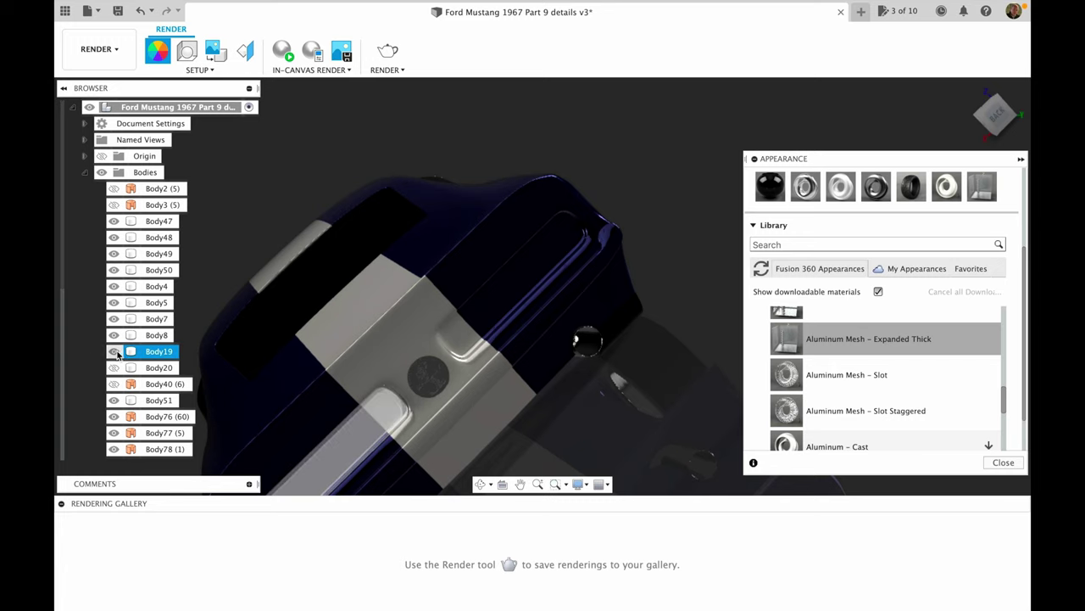
click(114, 353)
Apply LED (Red) to the recessed taillight faces on both sides of the rear panel.
scroll(870, 298, up, 3)
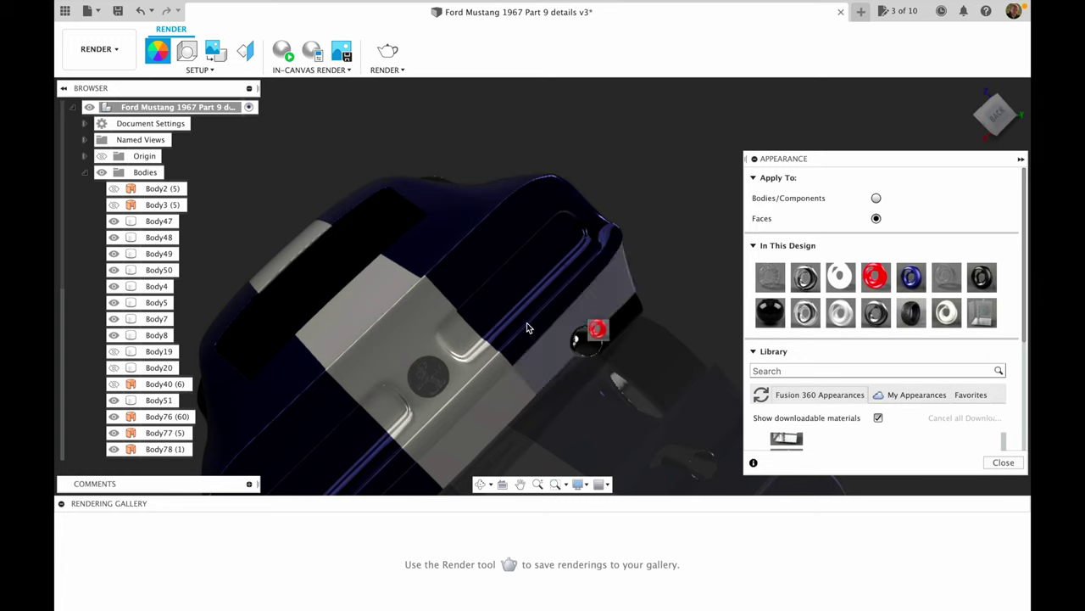
drag(461, 334, 462, 335)
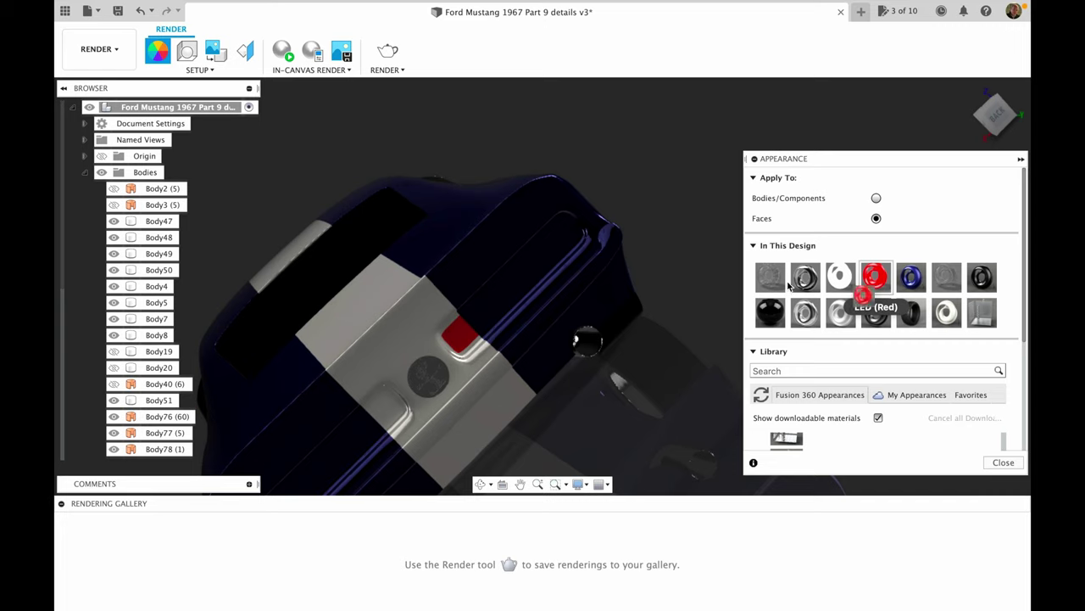
shift+middle_drag(664, 268, 600, 318)
drag(875, 276, 462, 370)
shift+middle_drag(651, 181, 585, 259)
shift+middle_drag(592, 187, 484, 182)
Show the taillight covers Body20 and Body19 again.
click(114, 367)
click(114, 352)
scroll(446, 376, down, 3)
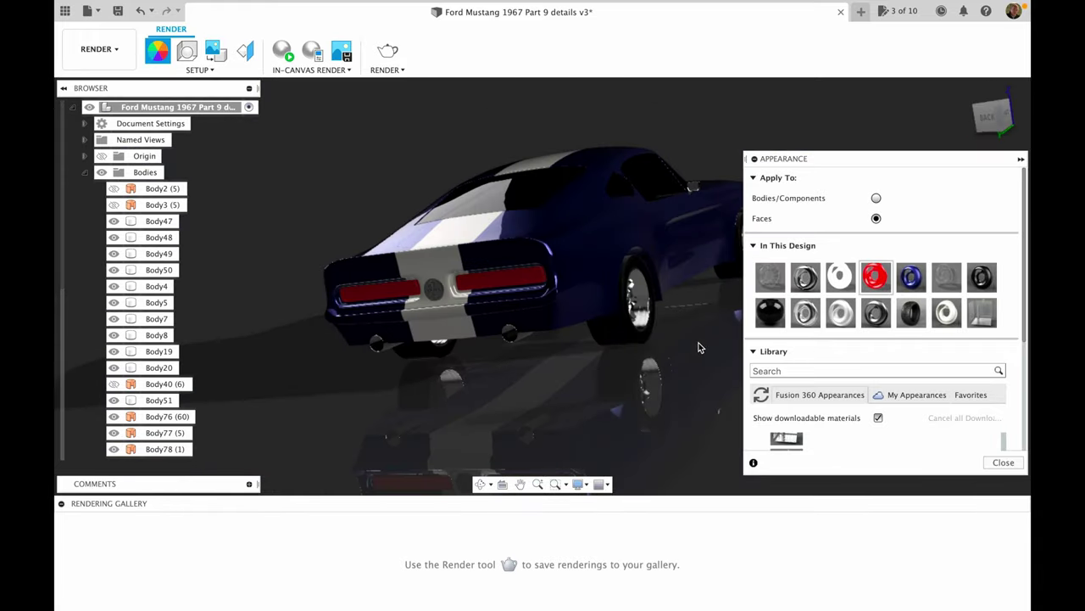
Apply Paint - Metal Flake (Blue) to the rear quarter face behind the side window.
drag(911, 276, 628, 197)
shift+middle_drag(491, 237, 870, 215)
scroll(715, 237, up, 3)
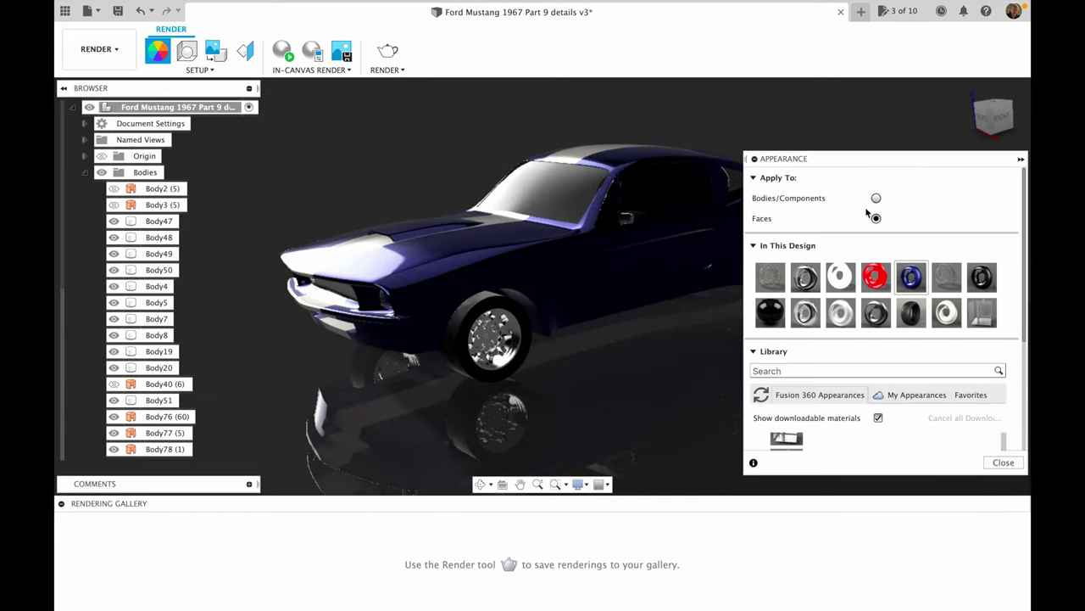
Apply Paint - Metal Flake (Silver) to the entire hood scoop Body51 and finish the appearance assignment.
shift+middle_drag(728, 280, 829, 265)
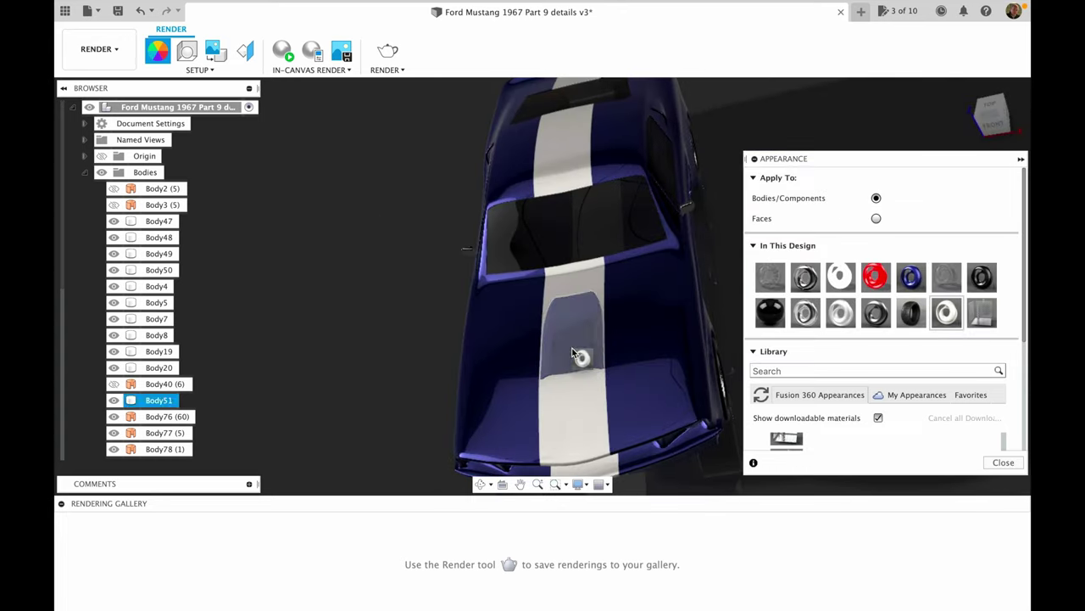
shift+middle_drag(601, 412, 721, 127)
key(Escape)
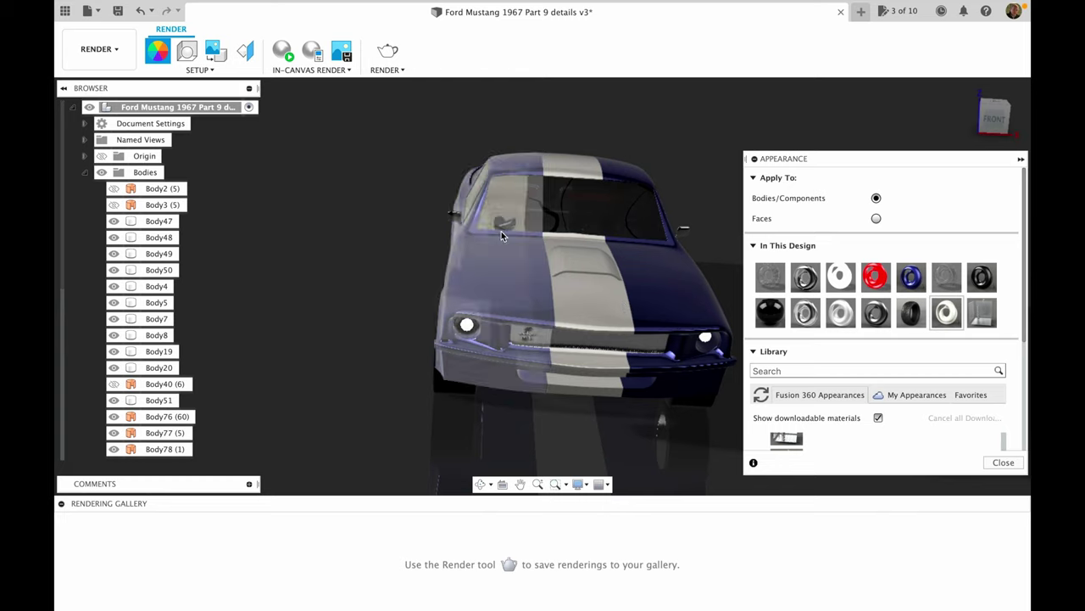
shift+middle_drag(501, 231, 436, 80)
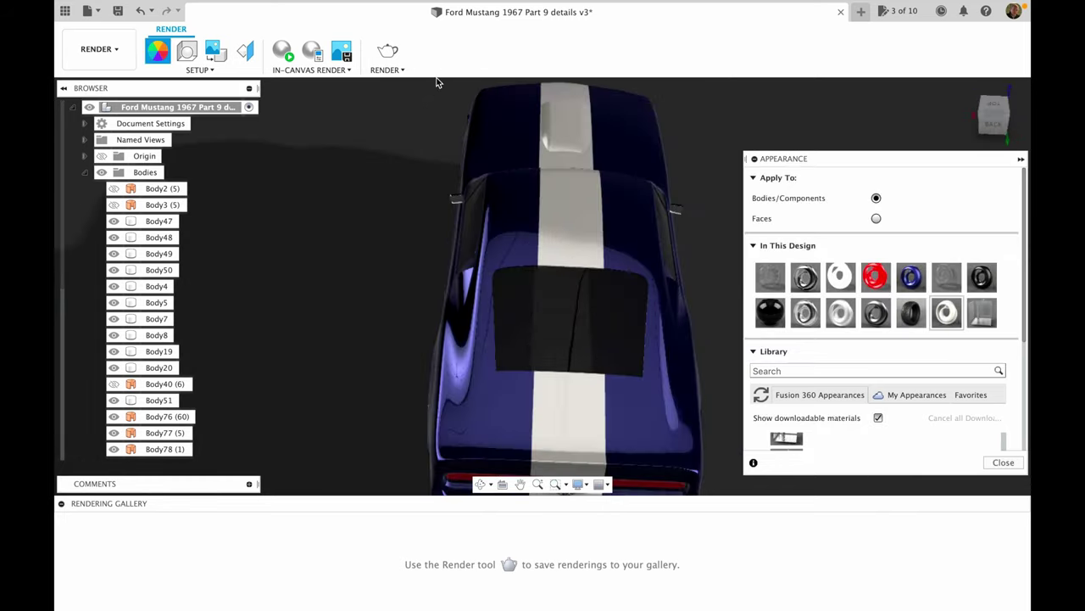
click(1003, 463)
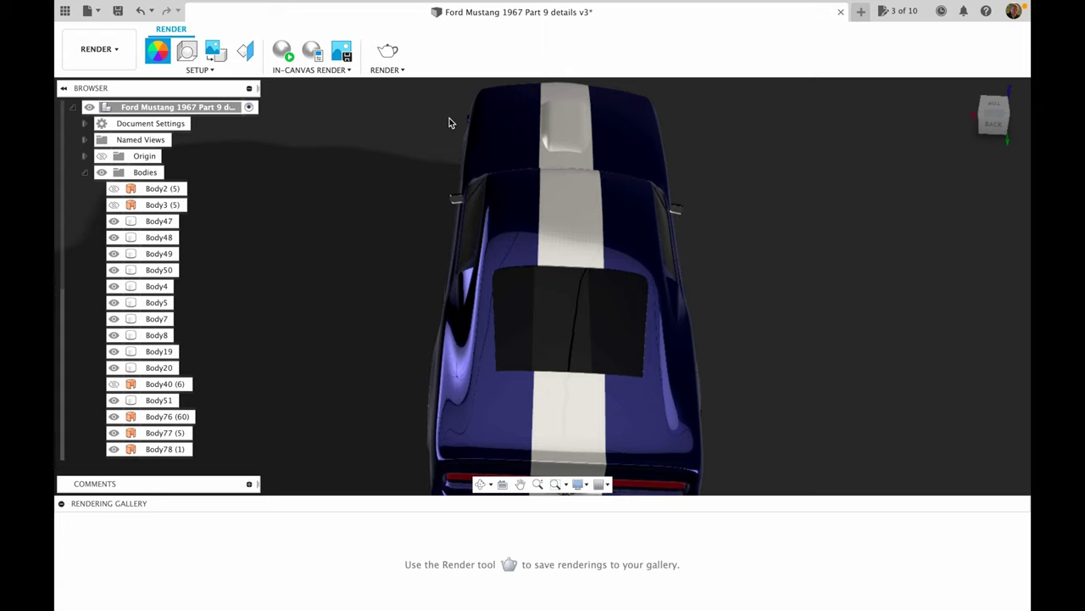
Switch to the Design workspace.
click(98, 48)
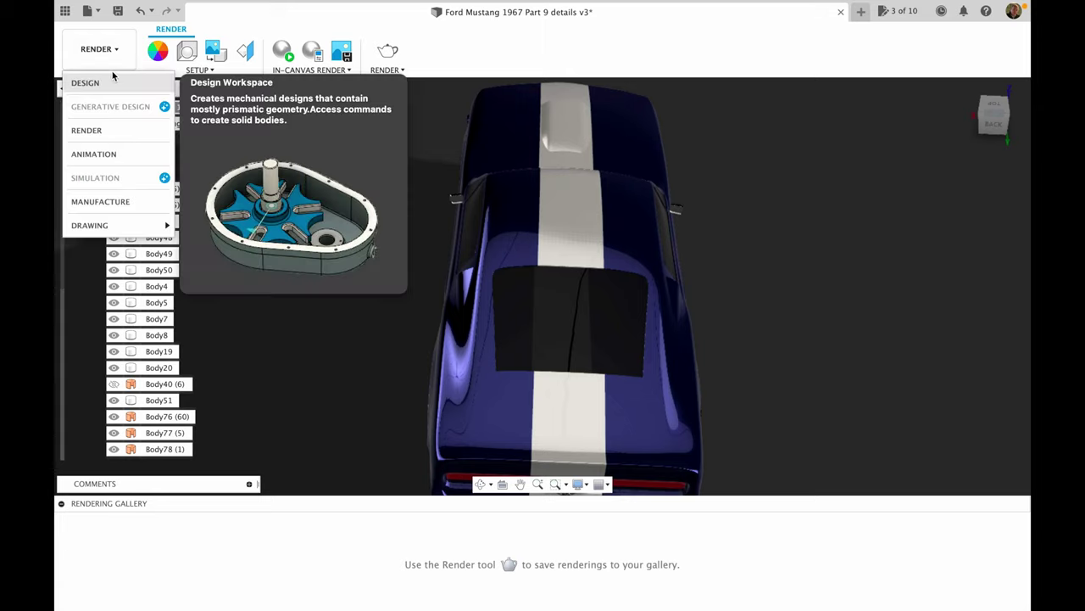
click(81, 82)
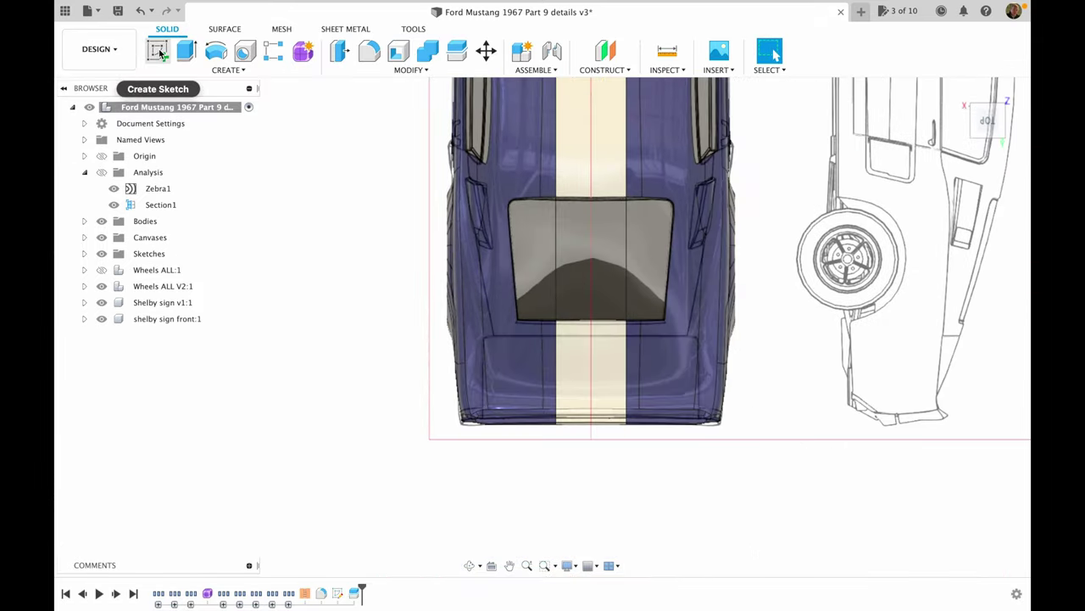
click(158, 51)
click(853, 361)
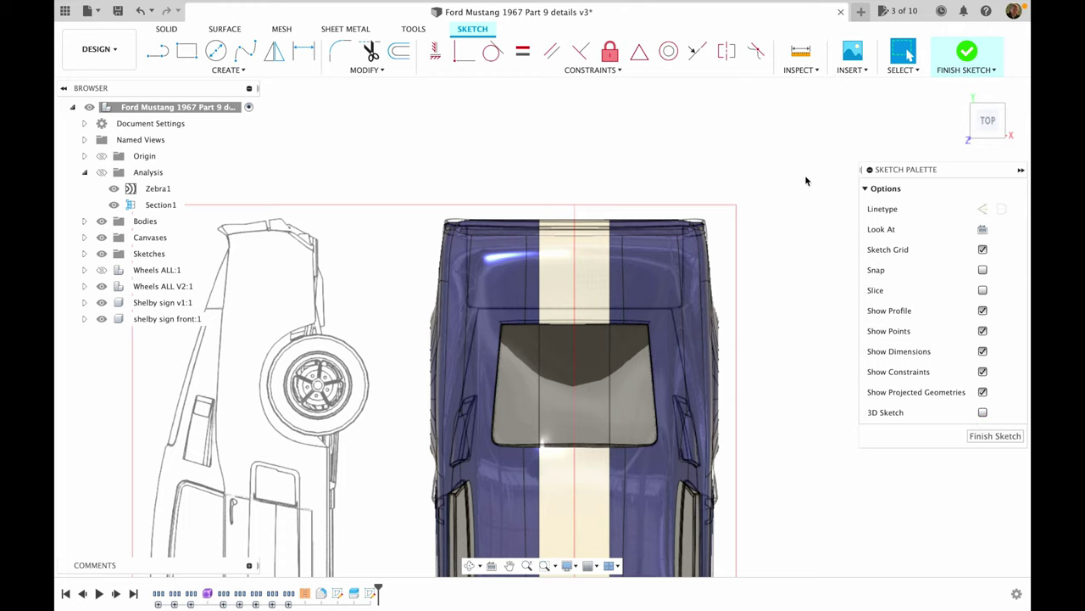
click(1012, 125)
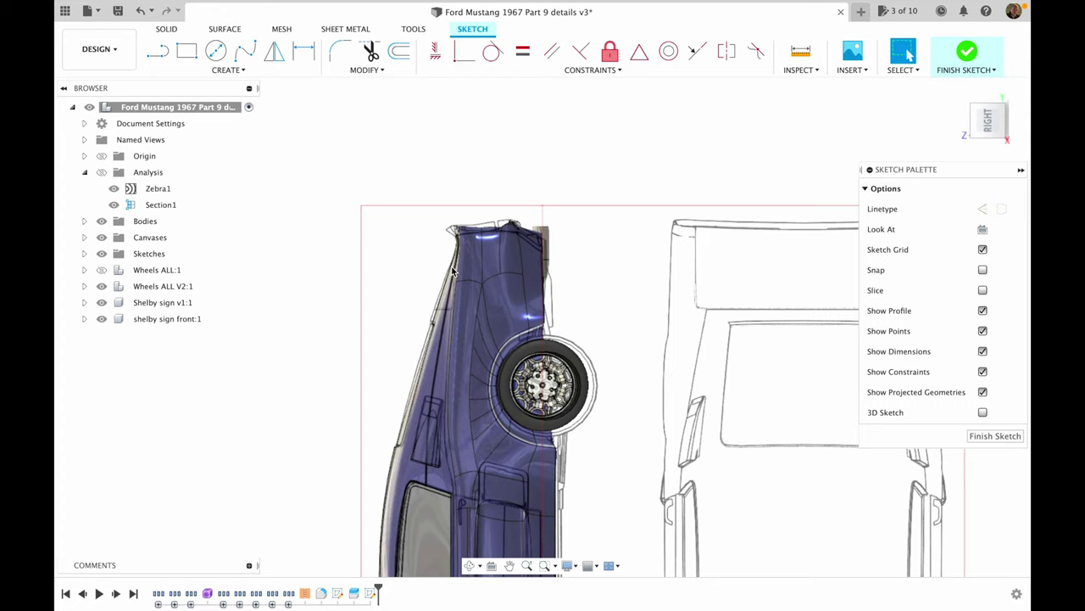
click(993, 131)
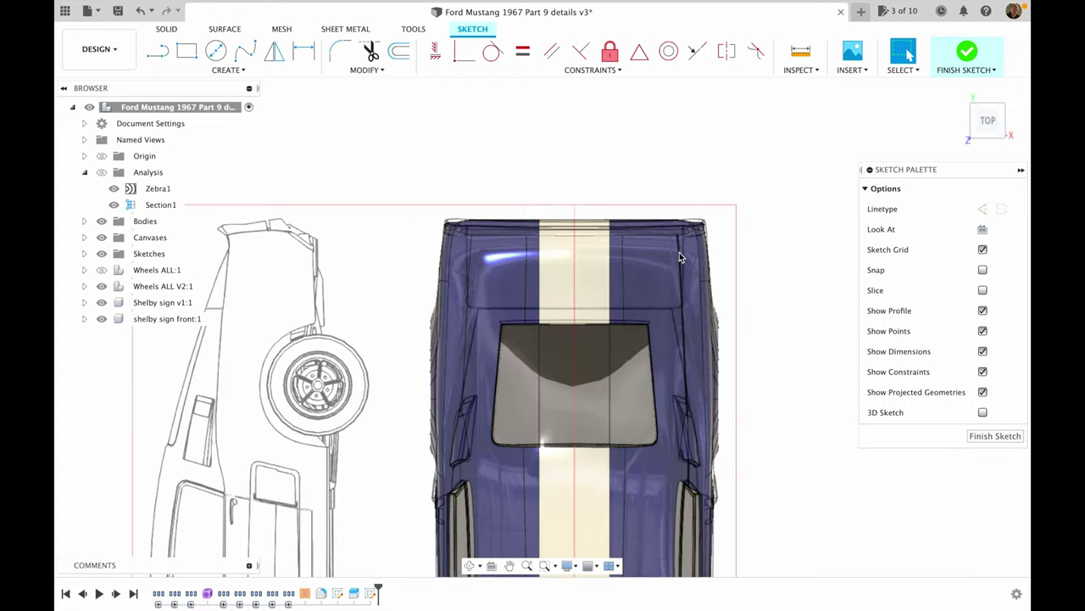
key(super+z)
mouse_move(815, 316)
shift+middle_down()
mouse_move(821, 271)
mouse_move(719, 239)
shift+middle_up()
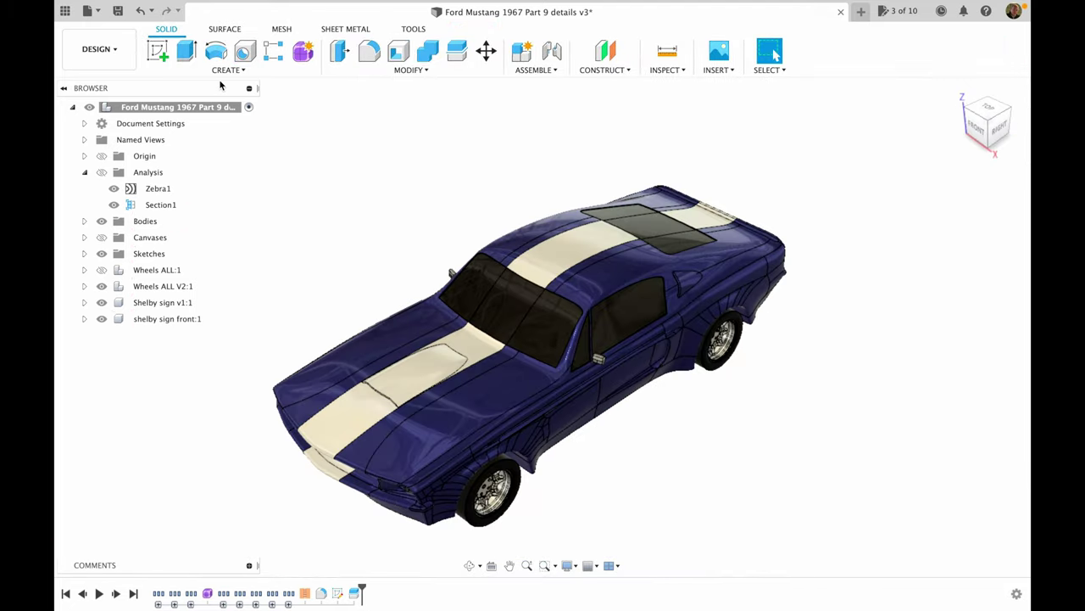
click(226, 69)
click(181, 170)
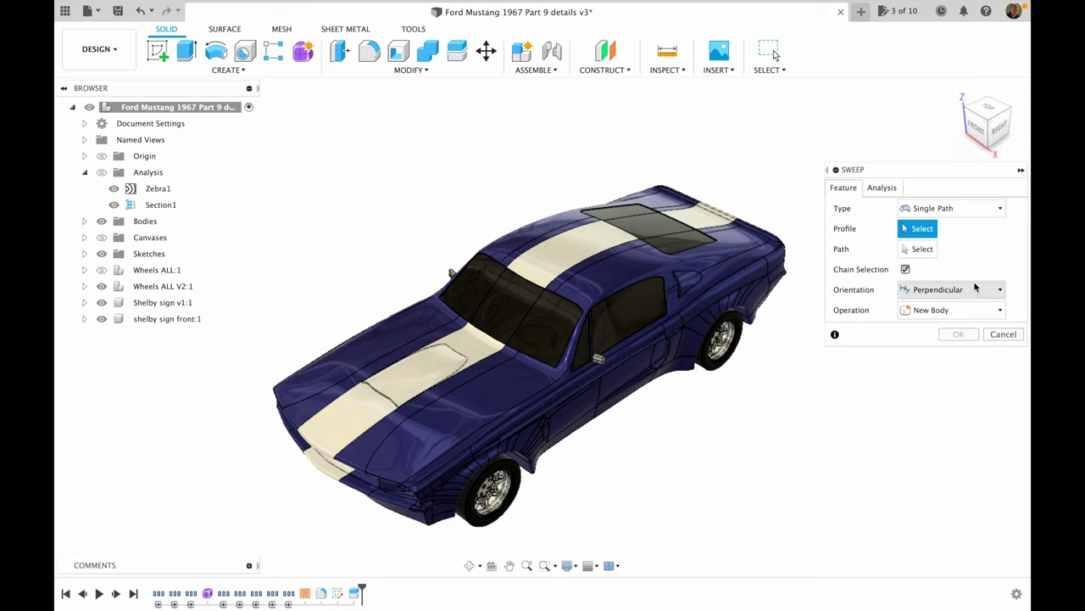
key(Escape)
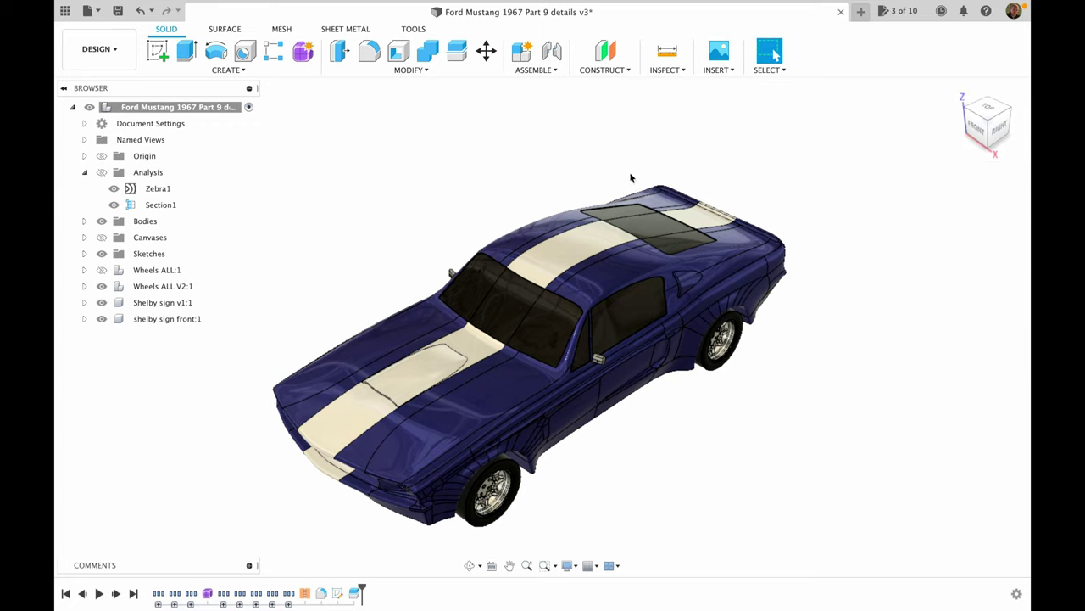
Switch to the Render workspace.
click(91, 50)
click(122, 131)
shift+middle_drag(371, 483, 734, 301)
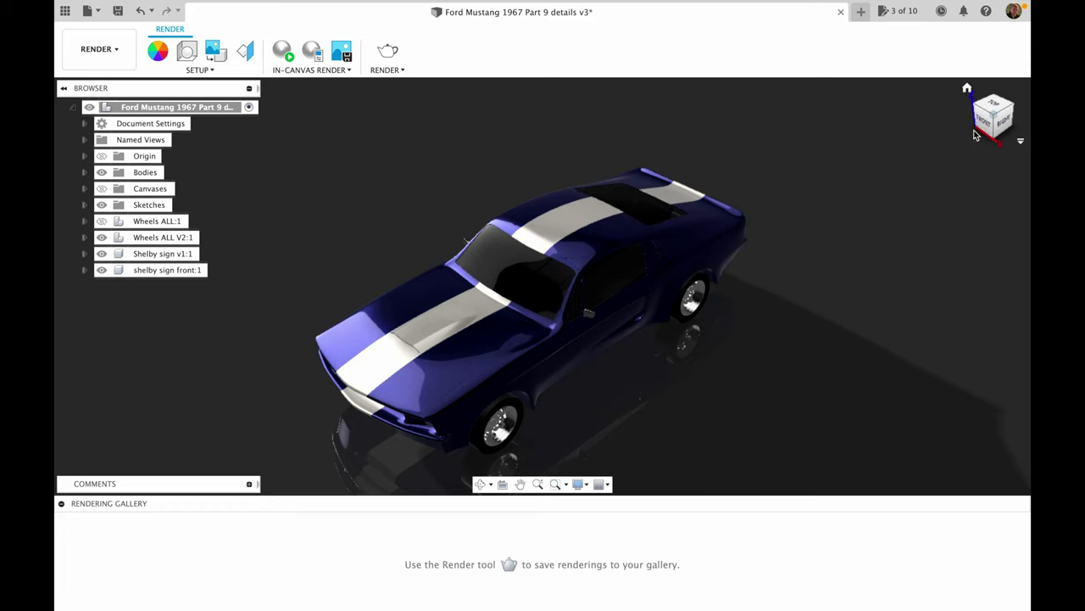
Show the reference canvases and hide them again.
shift+middle_drag(843, 192, 509, 327)
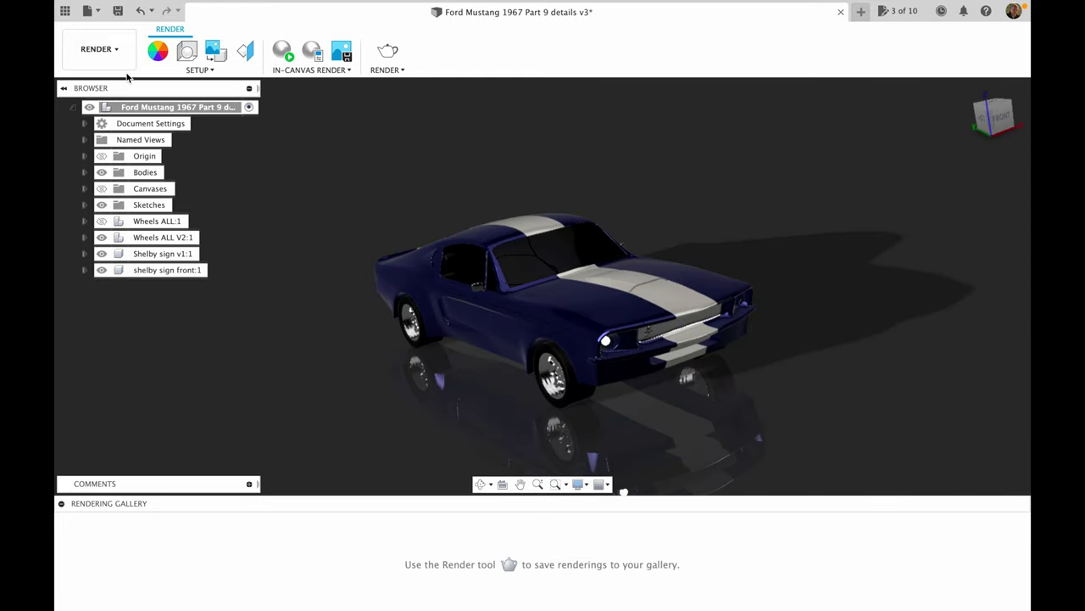
click(102, 189)
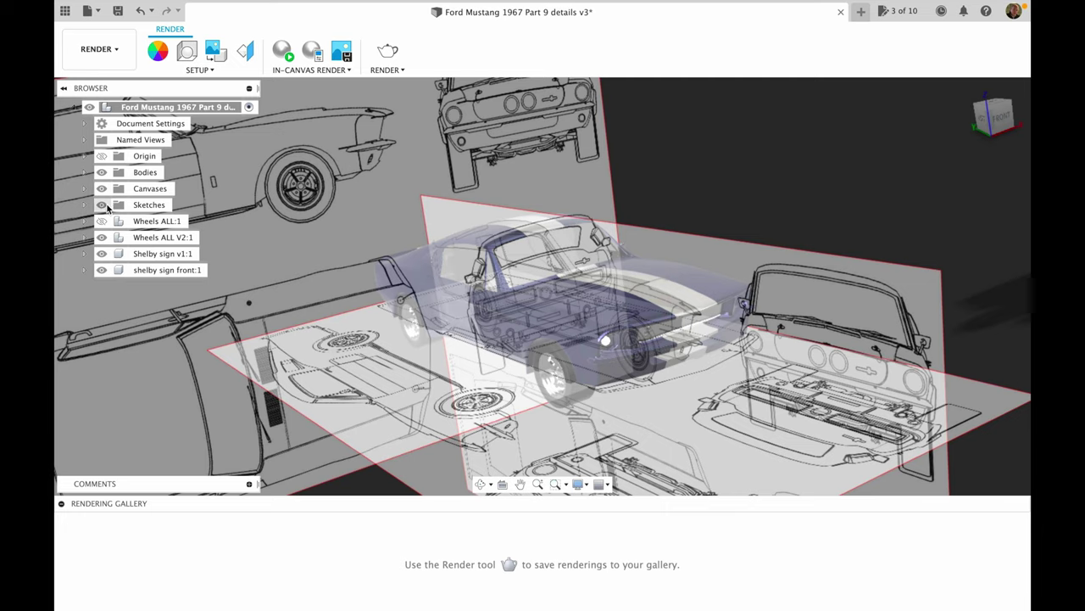
click(102, 189)
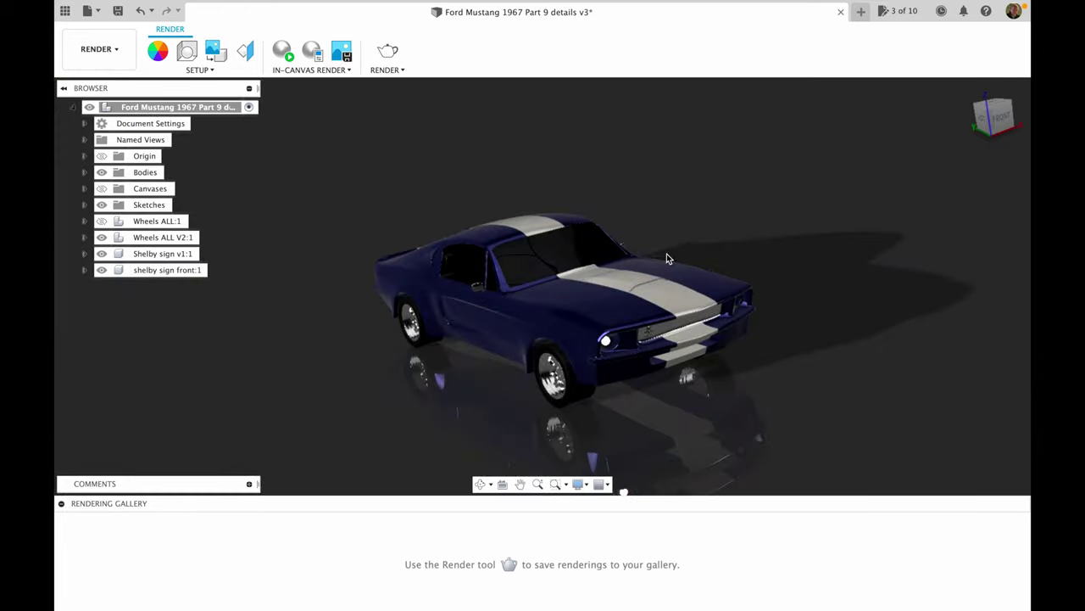
Apply Rubber - Weathered to the underside faces of the car body and finish the appearance assignment.
shift+middle_drag(623, 491, 458, 272)
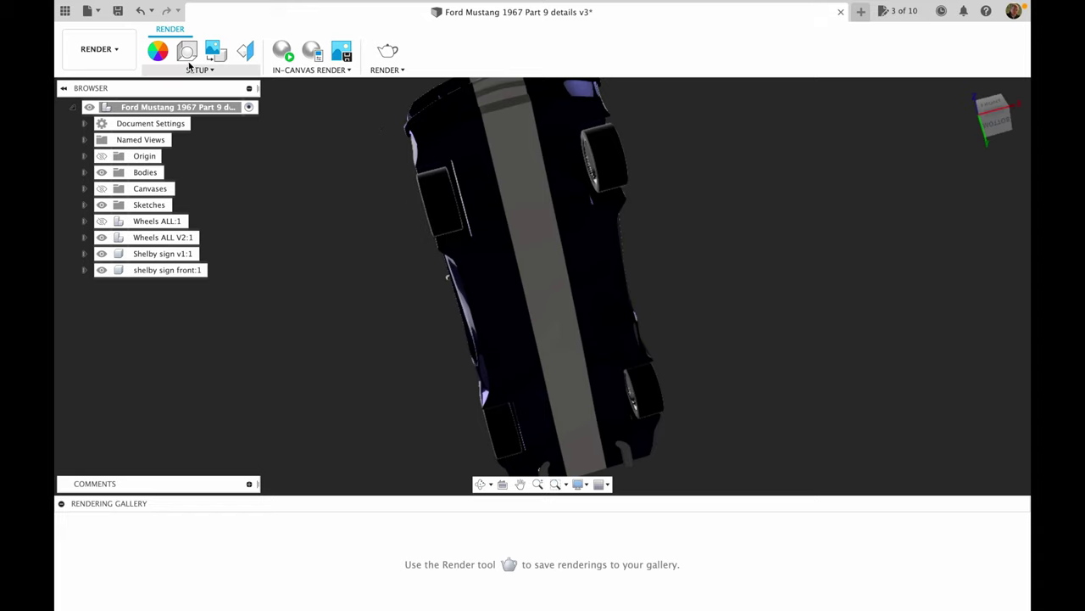
key(a)
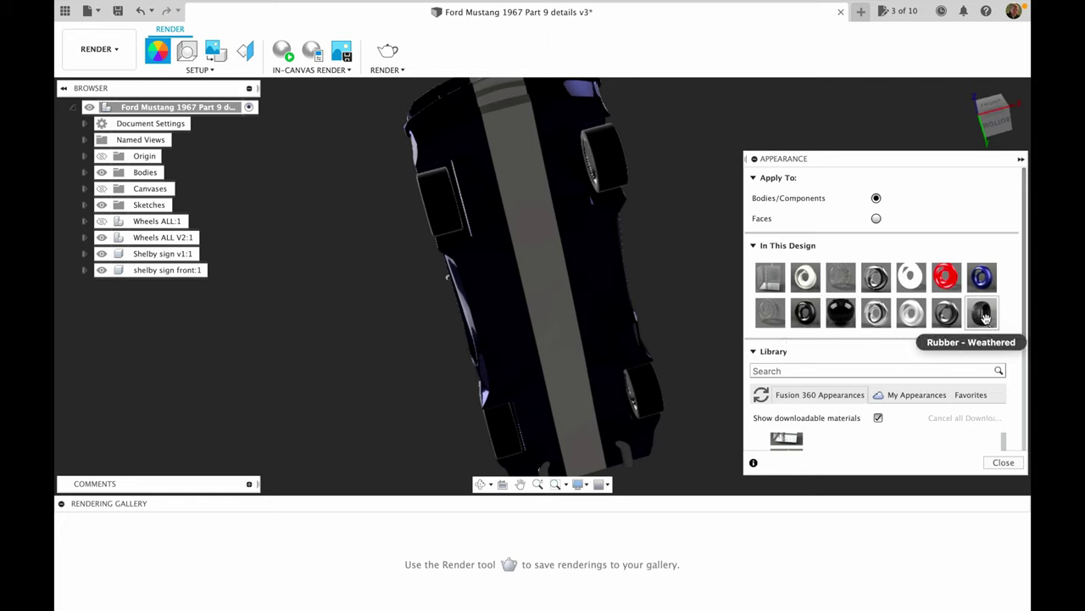
drag(981, 313, 577, 259)
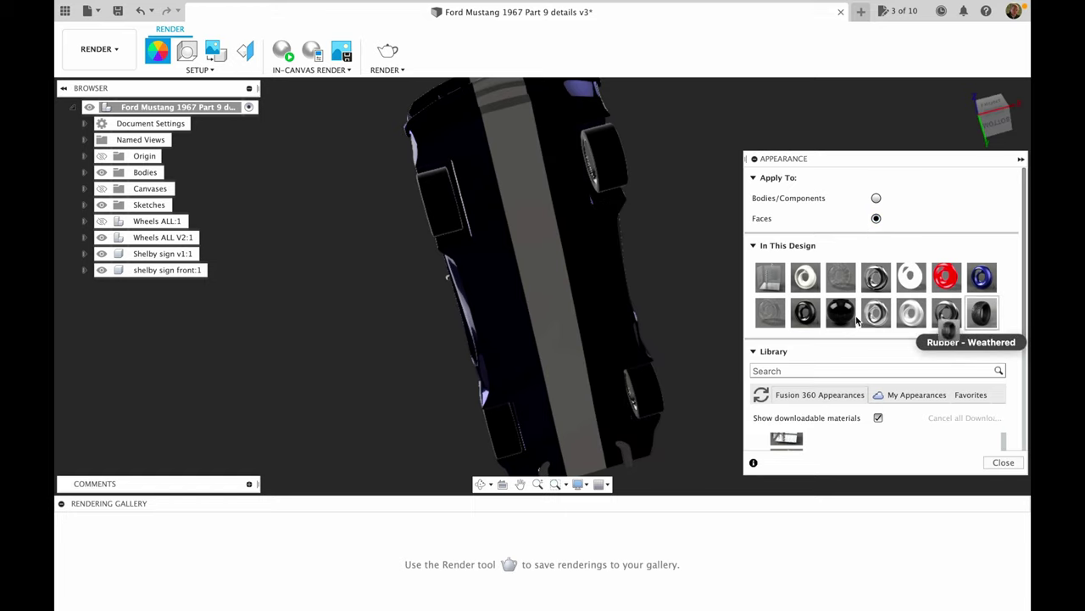
drag(492, 266, 679, 240)
shift+middle_drag(699, 228, 715, 257)
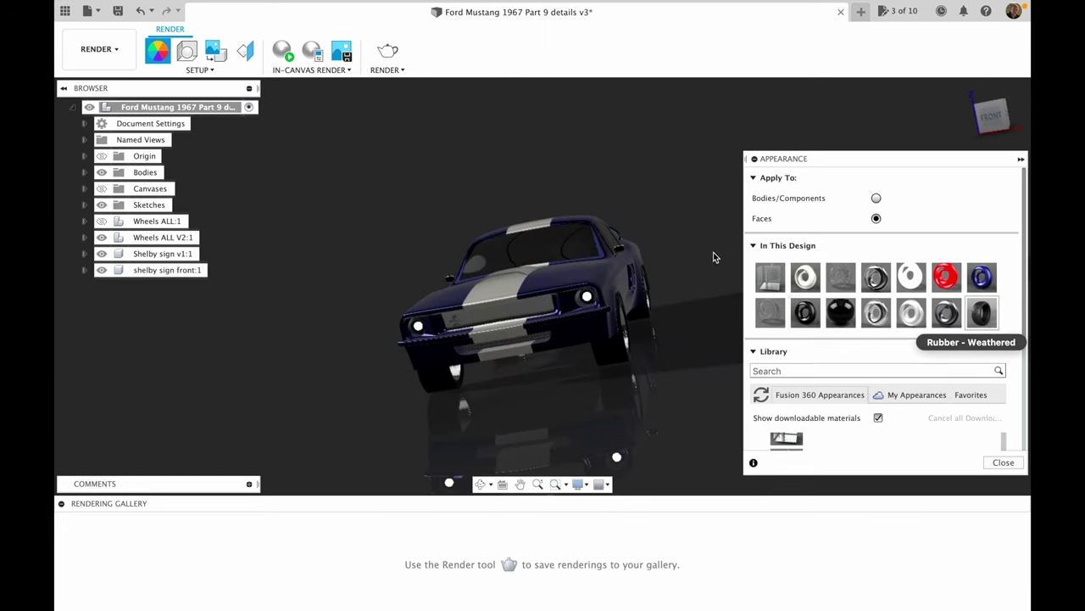
click(1004, 462)
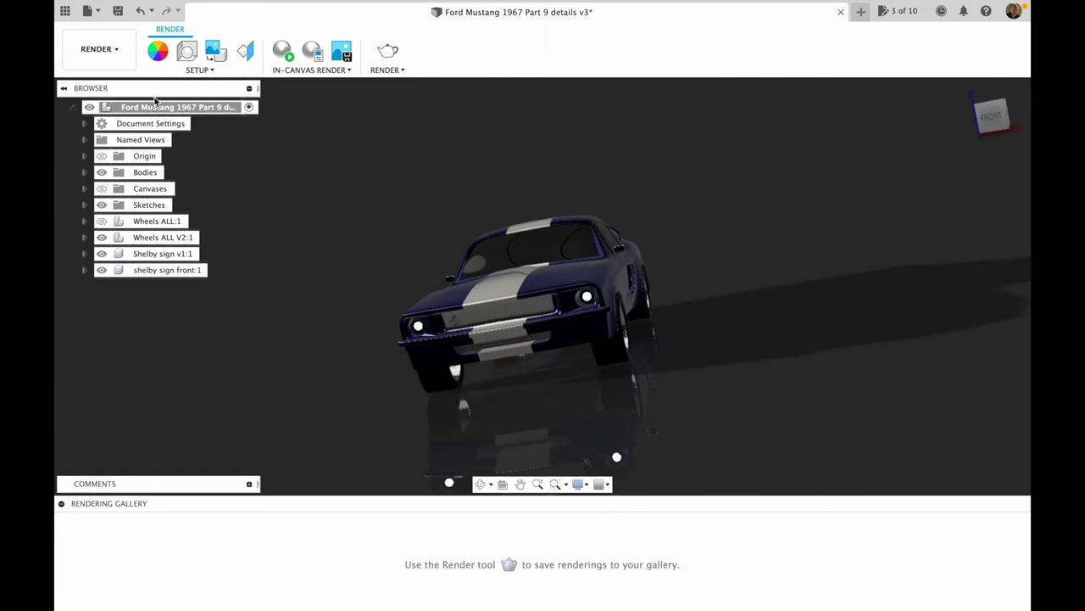
Apply the Field environment to the scene from the home view and set the background to Environment.
click(967, 89)
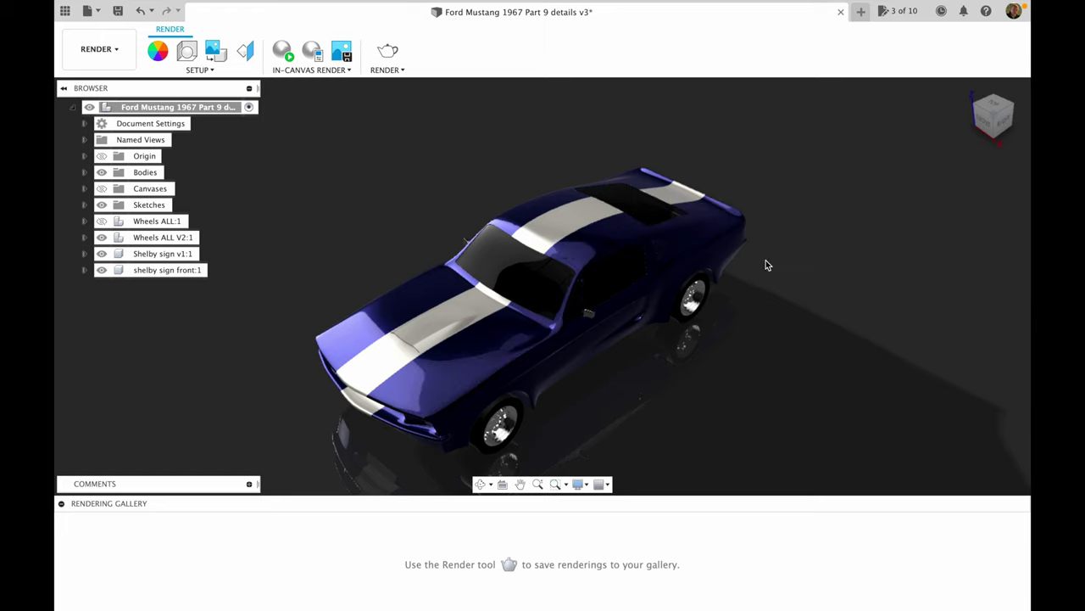
click(189, 53)
click(926, 180)
scroll(928, 411, down, 1)
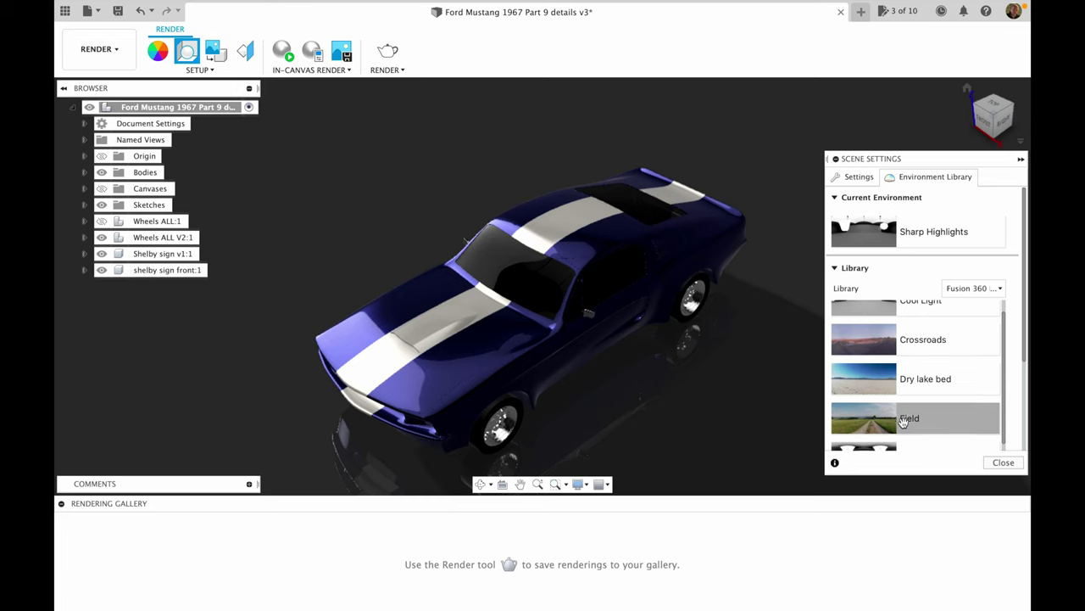
drag(790, 270, 792, 268)
click(853, 177)
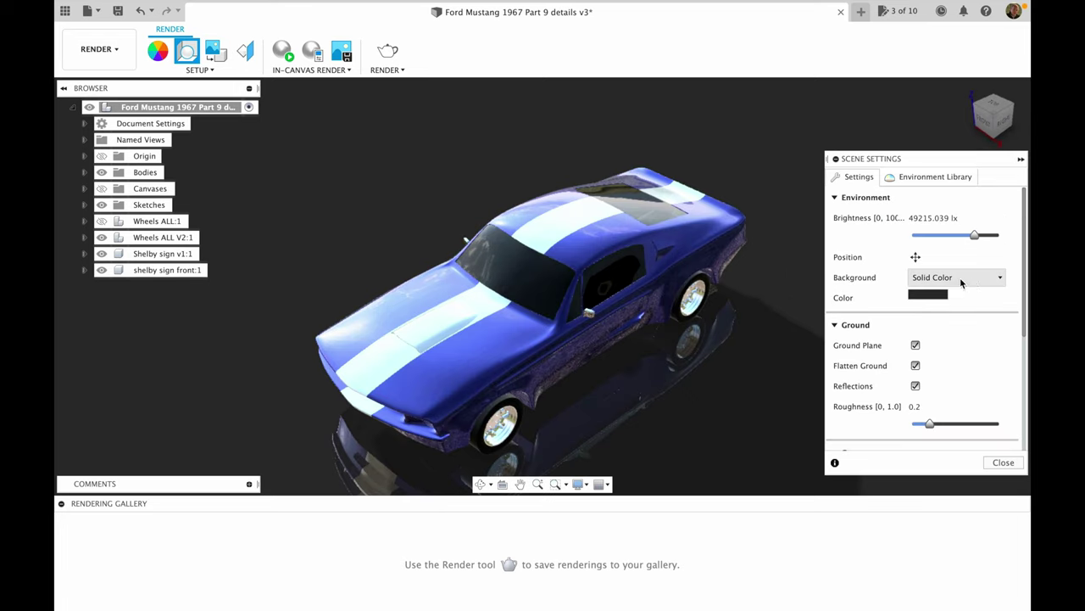
click(961, 279)
click(946, 296)
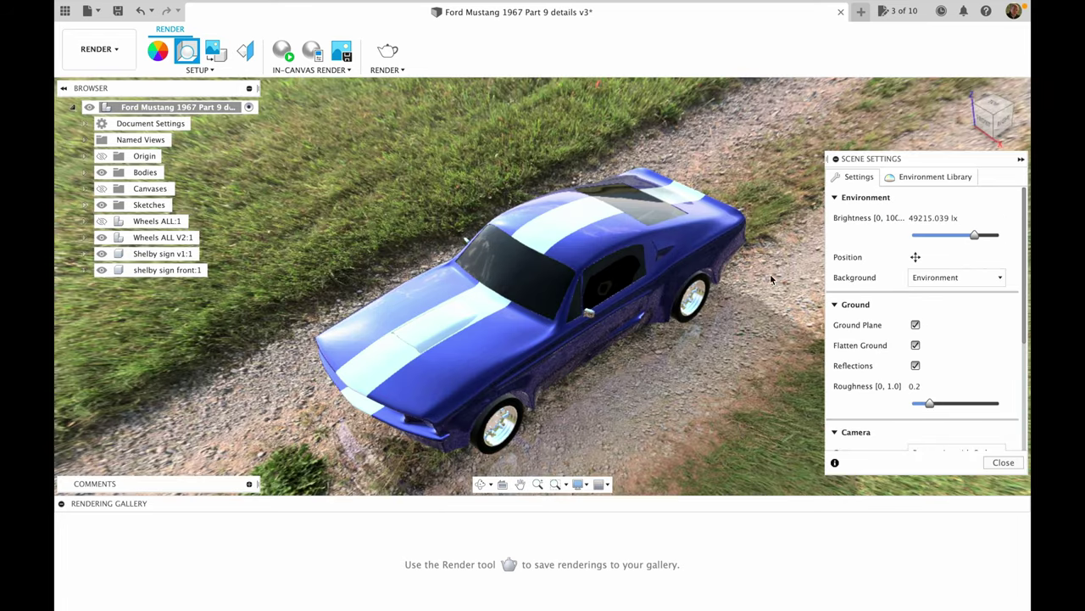
Turn off the ground reflections in the scene settings.
scroll(758, 308, down, 2)
scroll(758, 309, up, 3)
scroll(758, 308, down, 6)
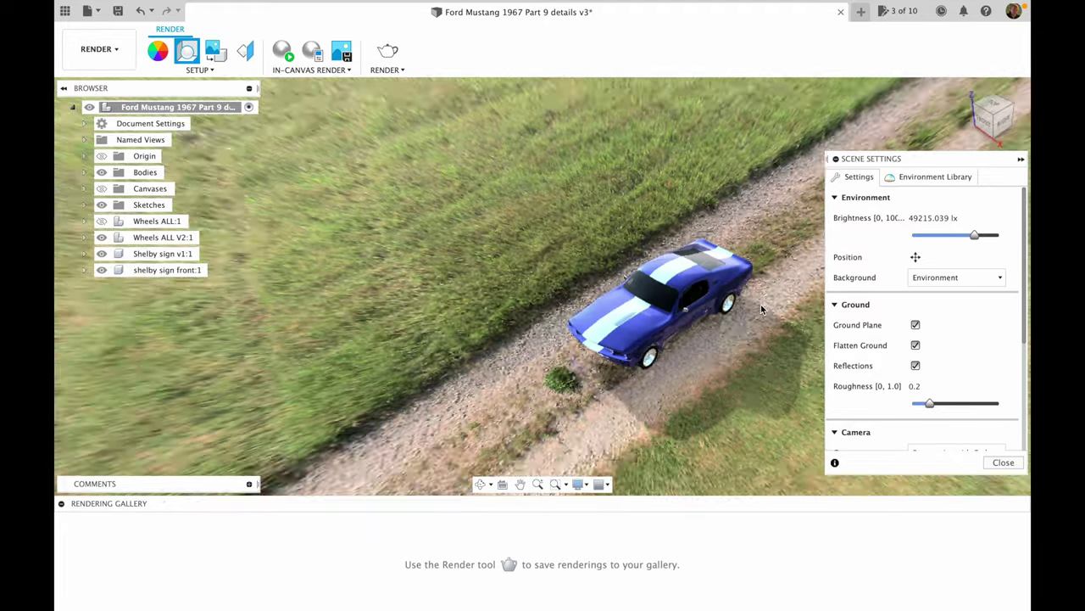
scroll(761, 306, up, 5)
shift+middle_drag(761, 305, 821, 264)
click(916, 366)
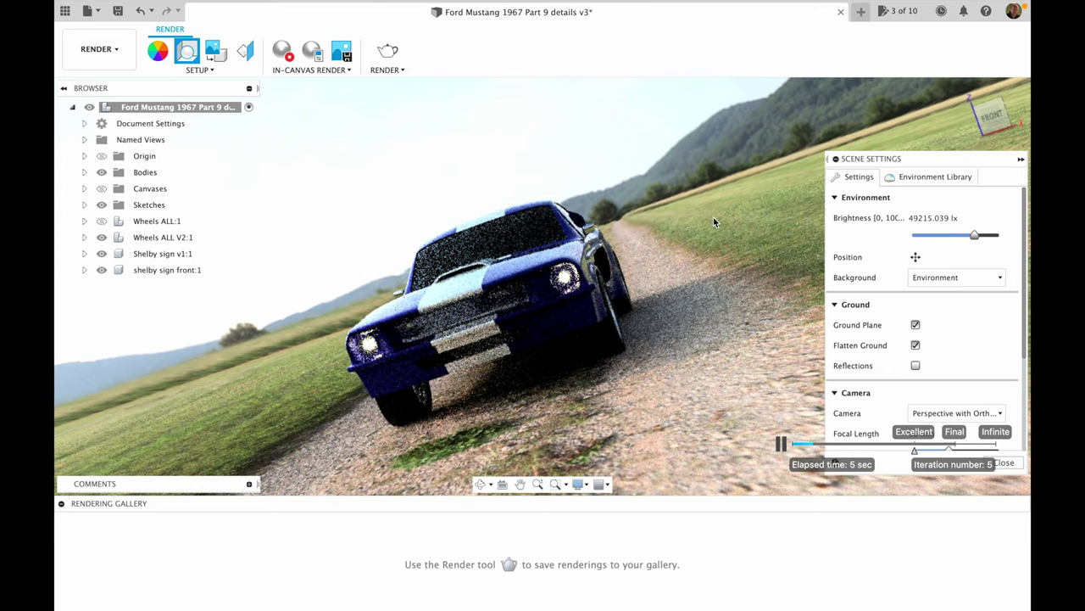
Reframe the in-canvas render on a low front three-quarter view of the car.
click(967, 88)
shift+middle_drag(966, 139, 696, 217)
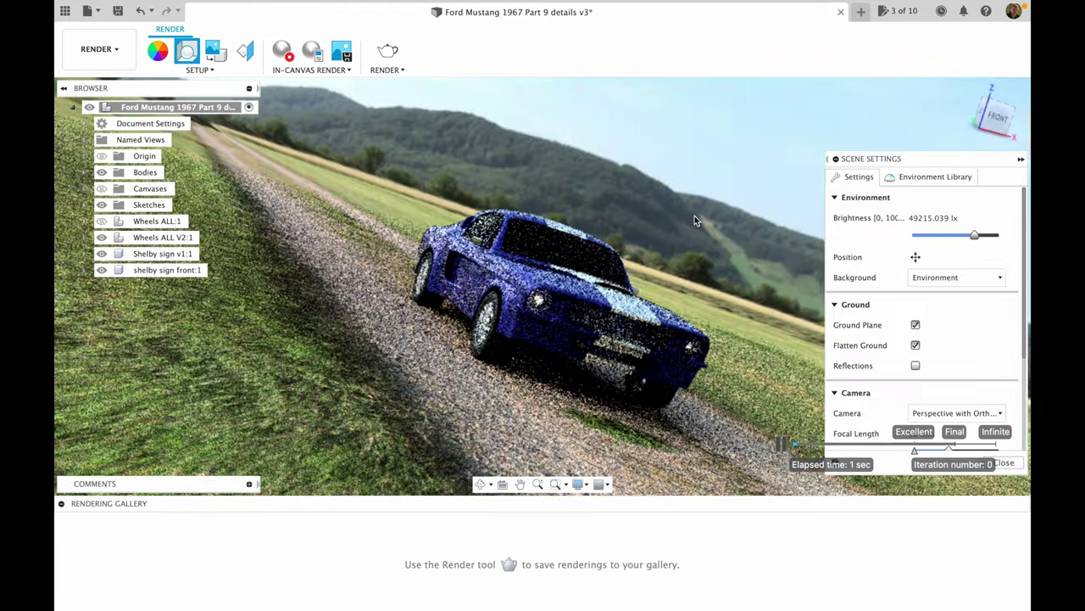